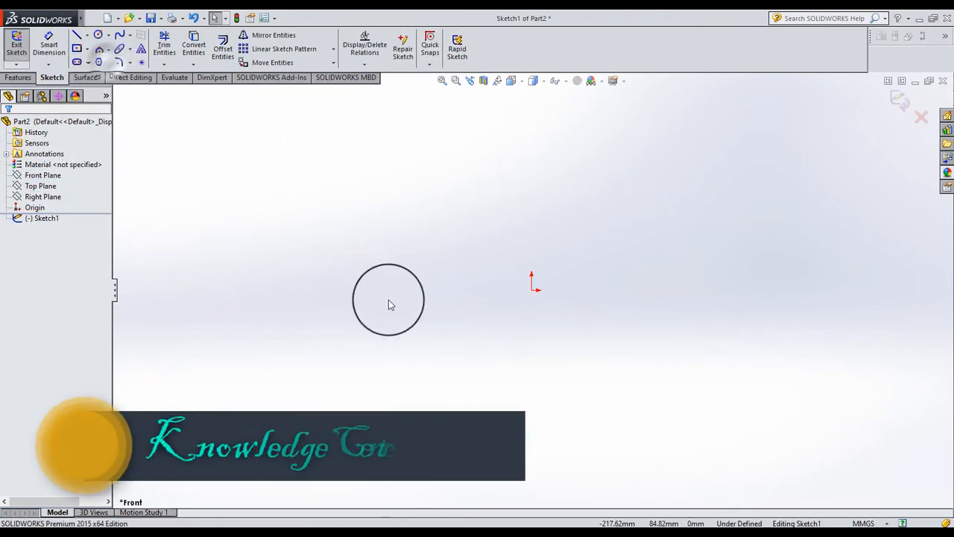
Step: Draw a horizontal construction line about 170 mm long passing through the origin
click(77, 35)
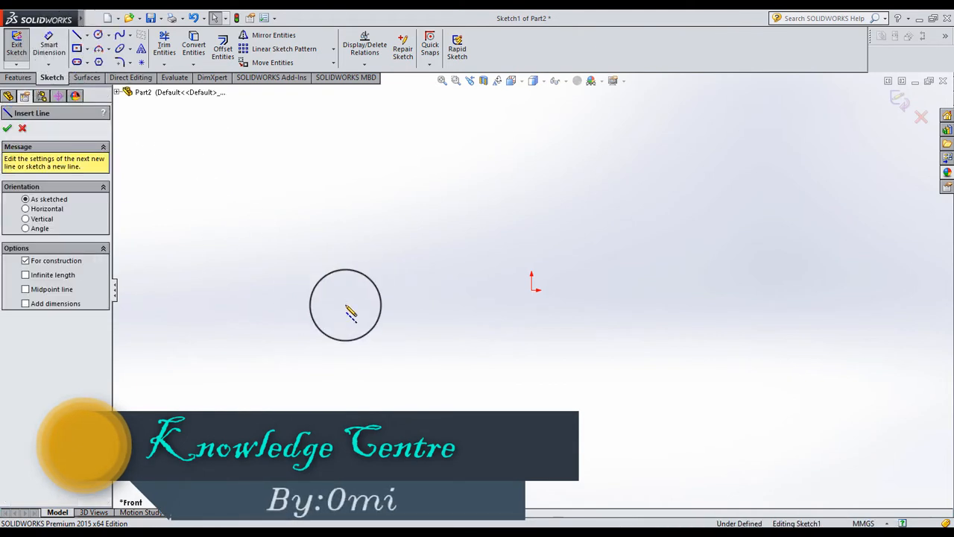
click(408, 289)
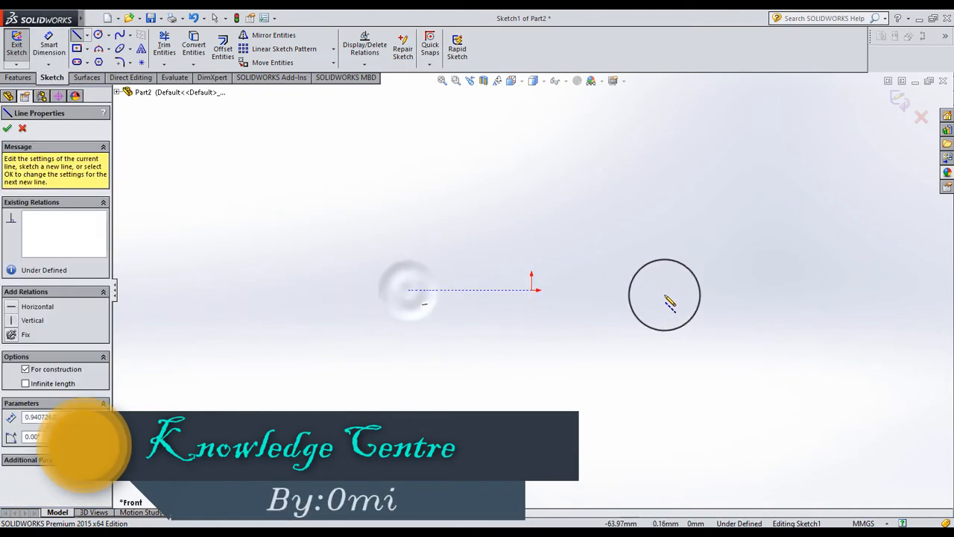
click(733, 290)
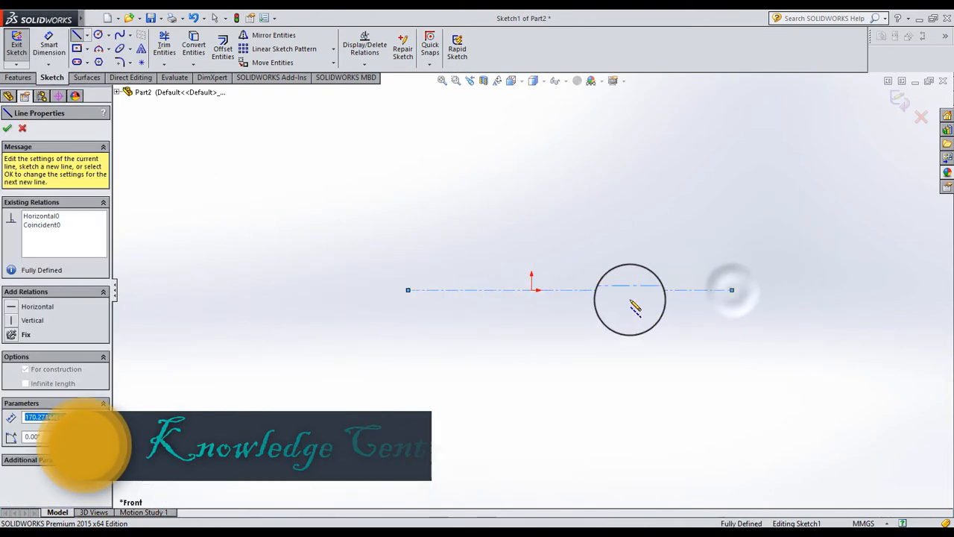
key(Escape)
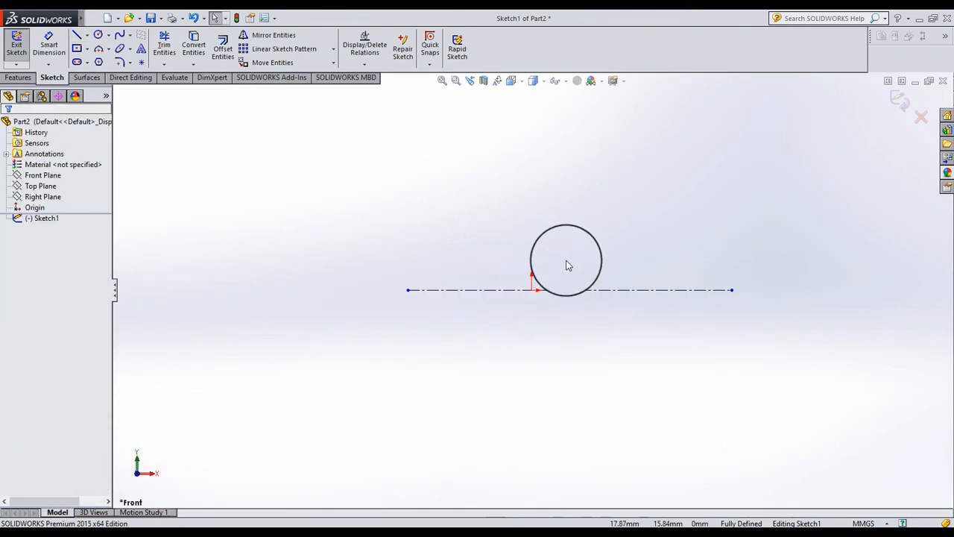
Step: Draw a vertical line upward from the construction line's left end and dimension its length as 25/2 mm
key(l)
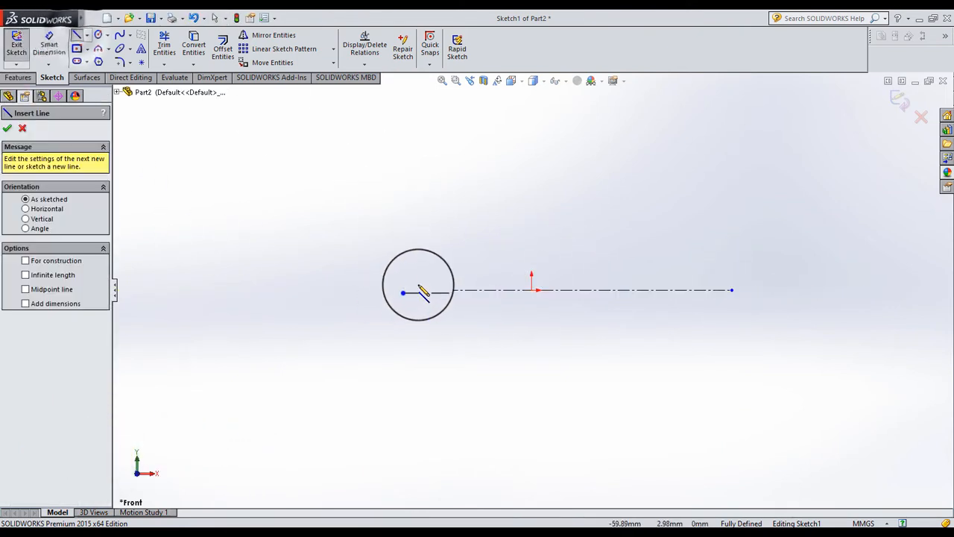
drag(409, 290, 408, 237)
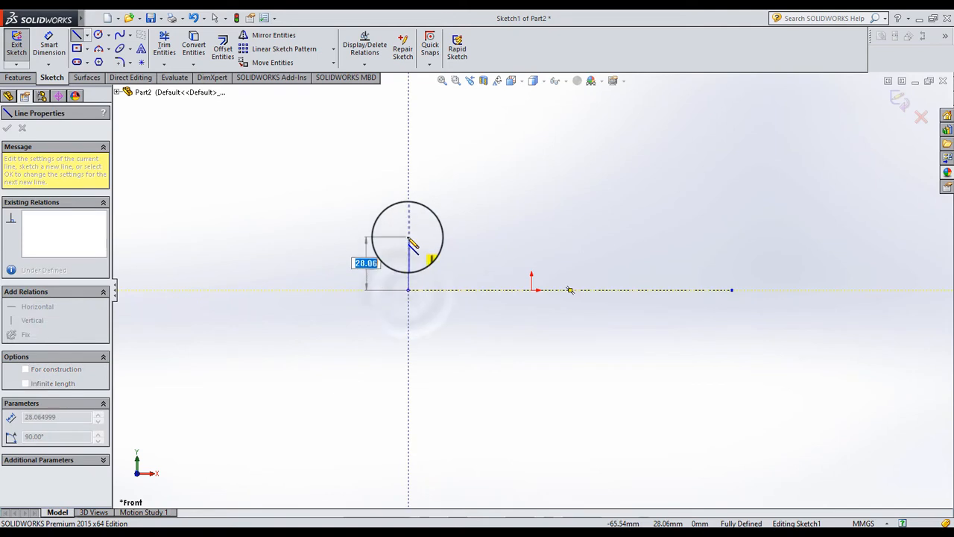
click(49, 48)
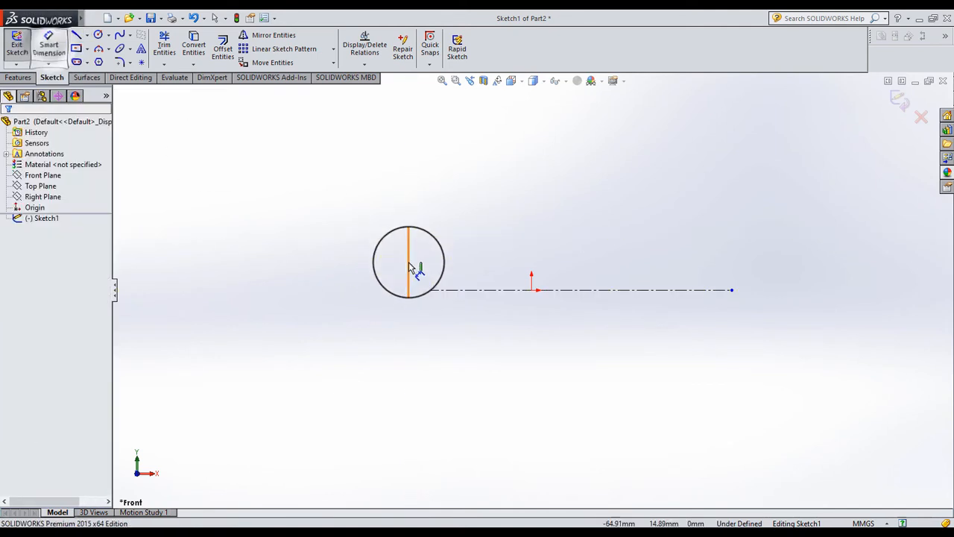
click(407, 273)
click(365, 275)
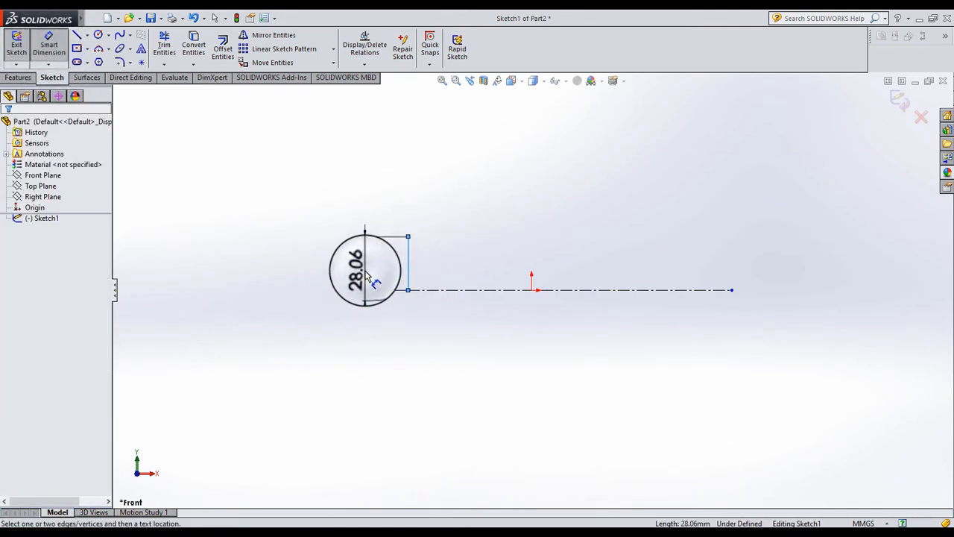
text(25)
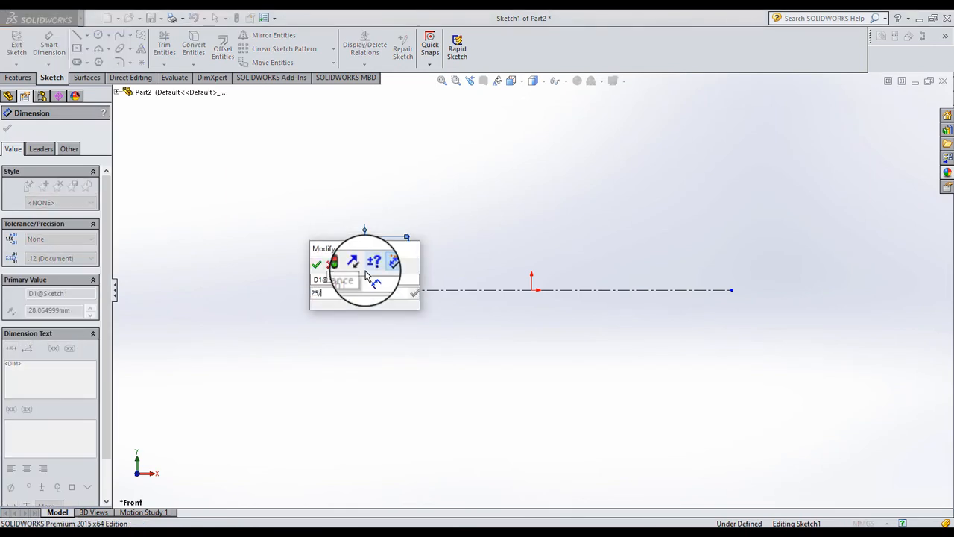
text(/2)
key(Return)
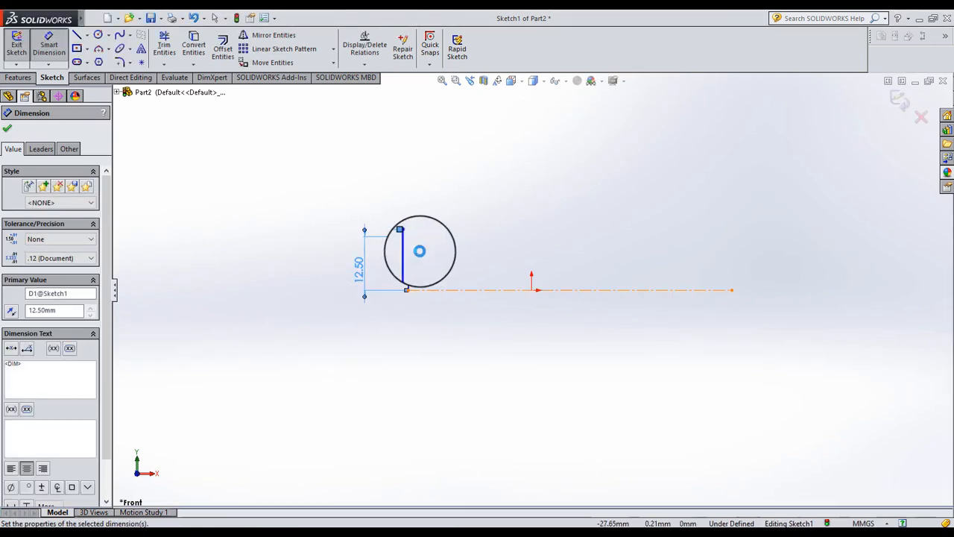
click(427, 249)
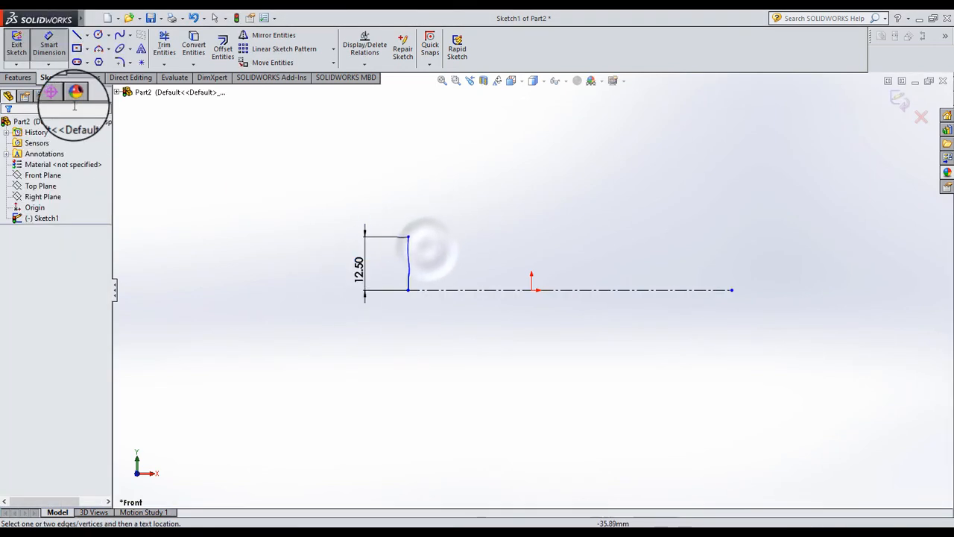
Step: Draw a circle centred on the origin and dimension its diameter as 70 mm
click(100, 38)
drag(531, 289, 448, 371)
click(48, 45)
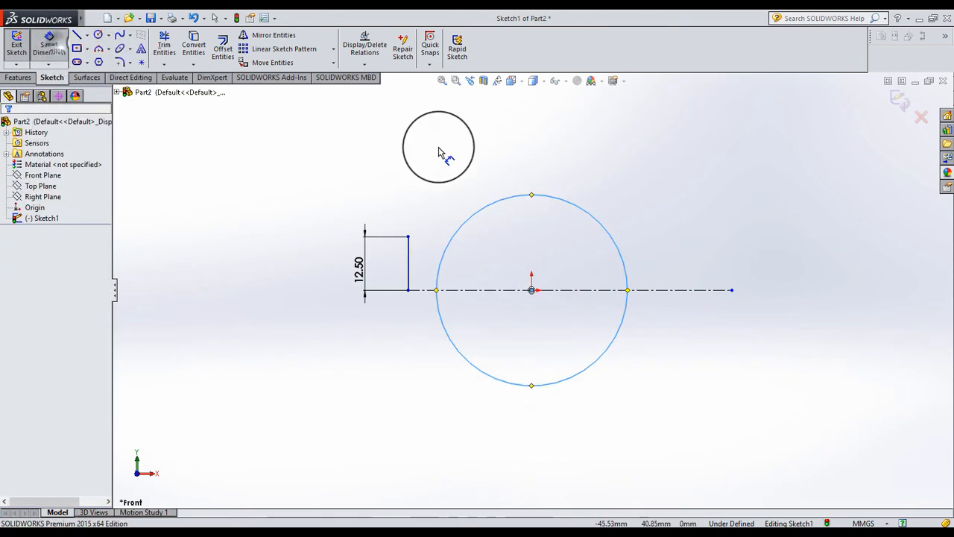
click(501, 203)
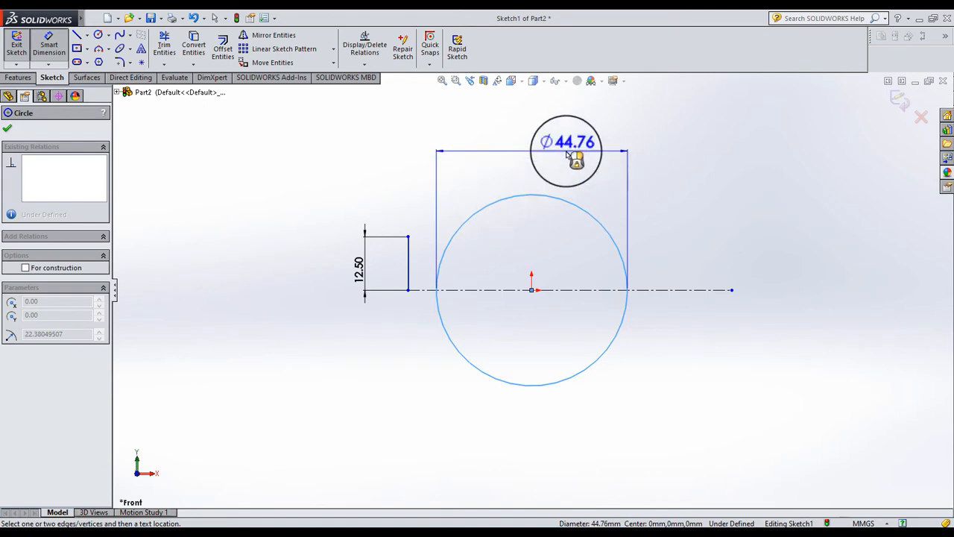
click(566, 155)
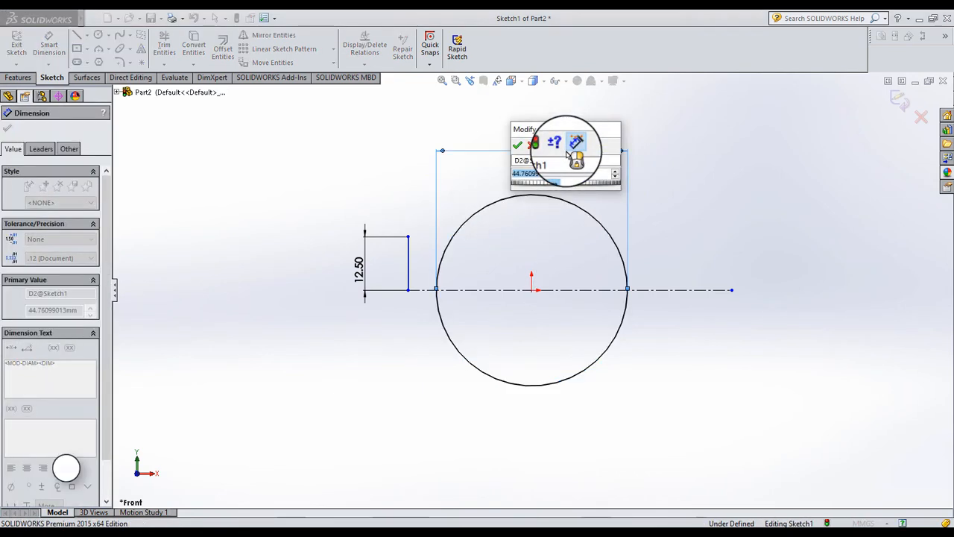
text(70)
key(Return)
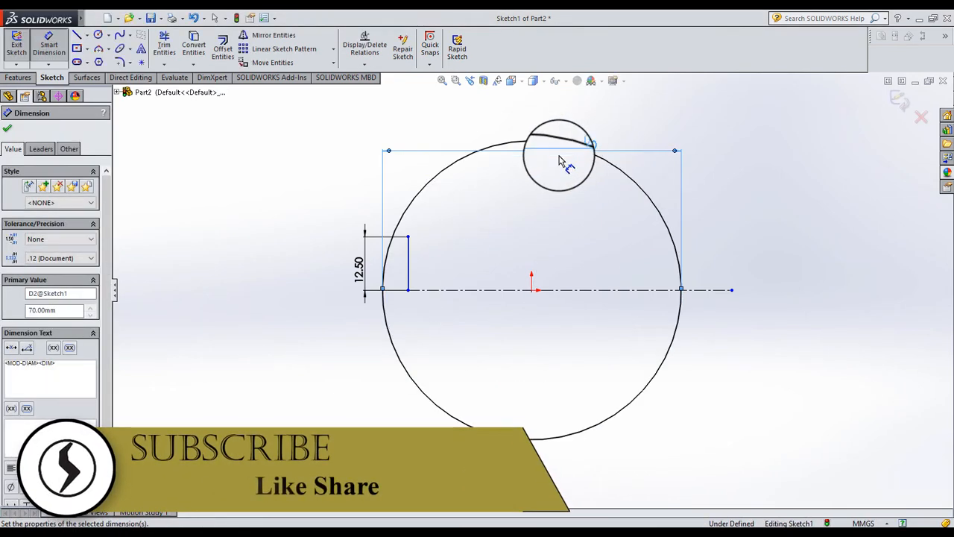
click(10, 129)
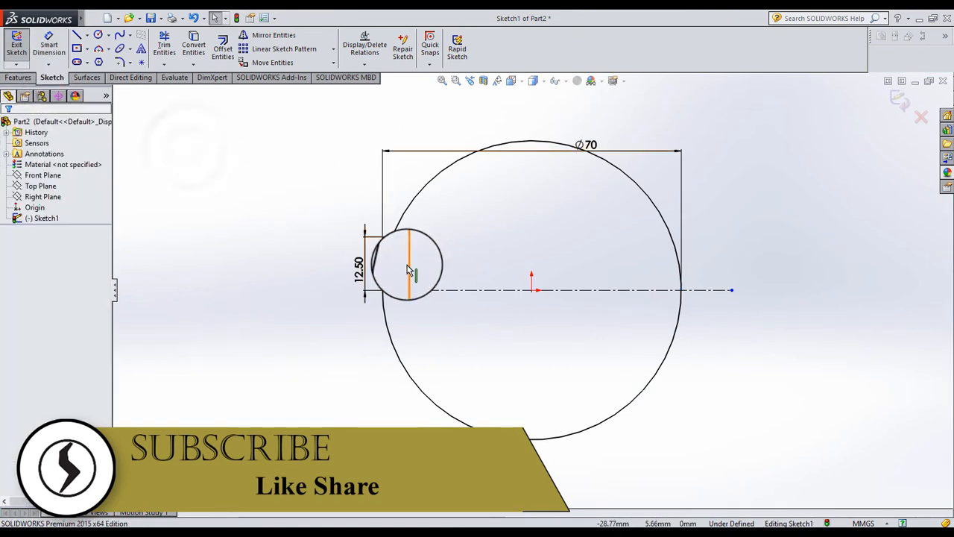
Step: Move the vertical line outside the circle's left side and draw a horizontal line from its upper end into the circle
click(367, 278)
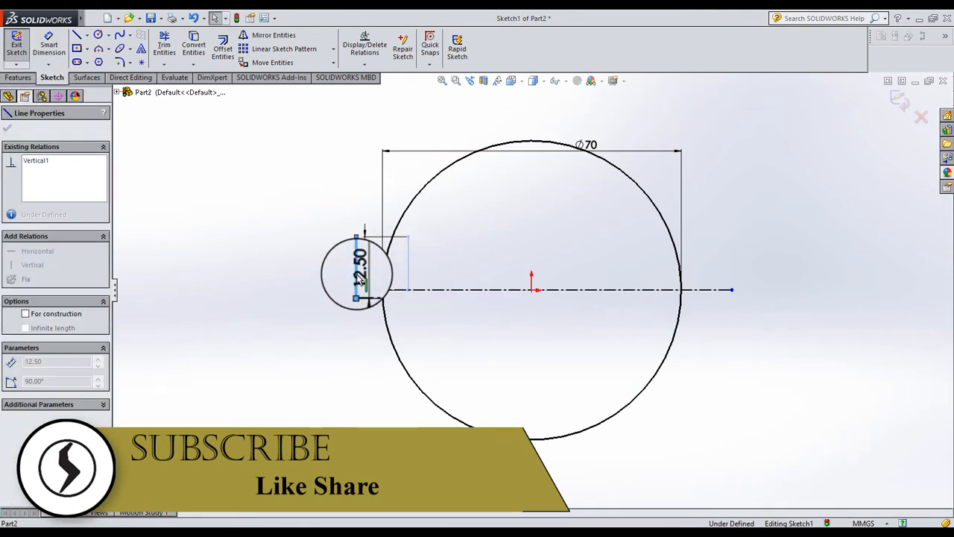
click(291, 232)
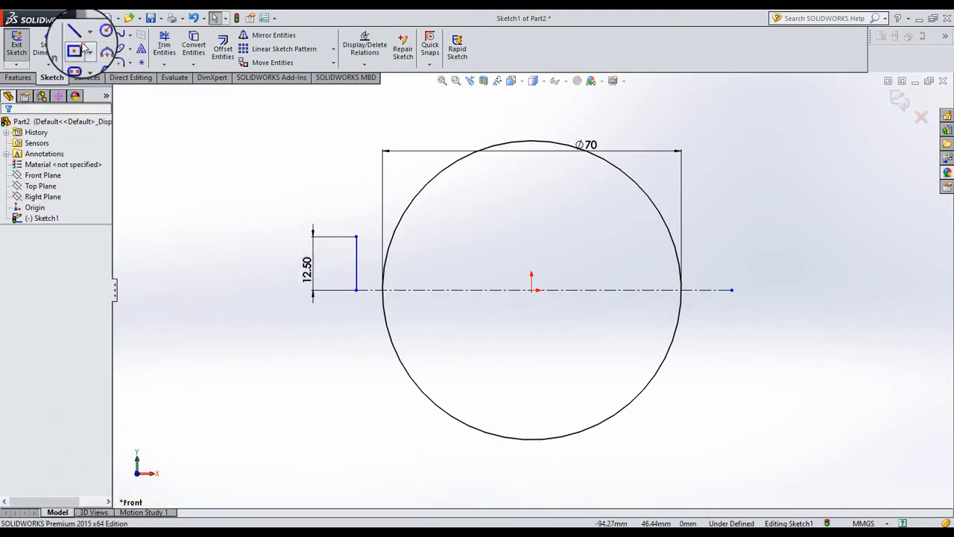
click(357, 237)
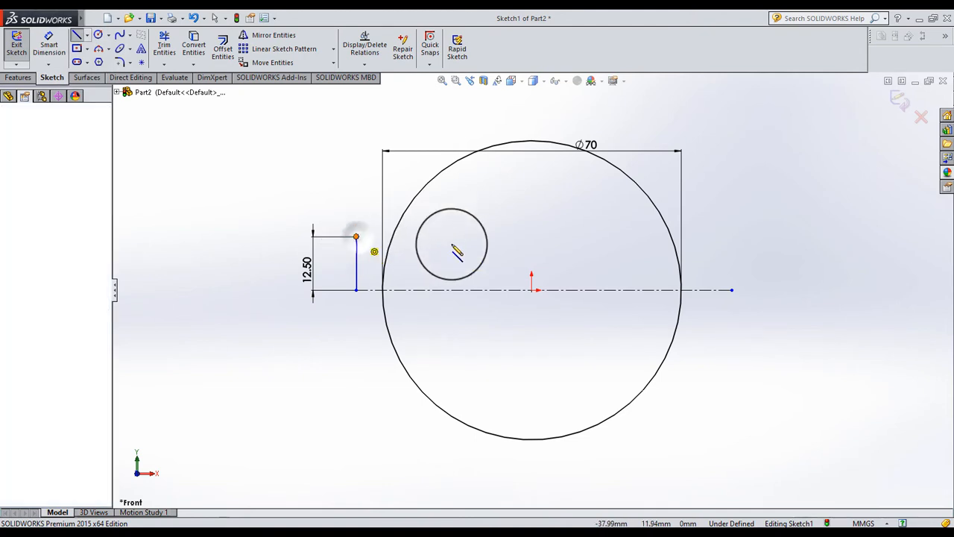
double_click(455, 236)
key(Escape)
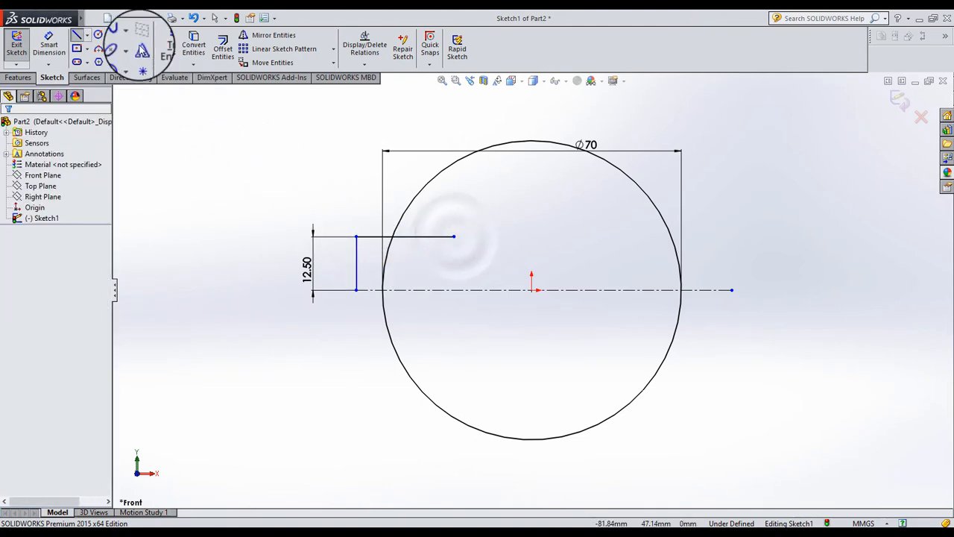
Step: Draw a small circle above the horizontal line, left of the large circle, and dimension its diameter as 5 mm
click(103, 35)
click(364, 202)
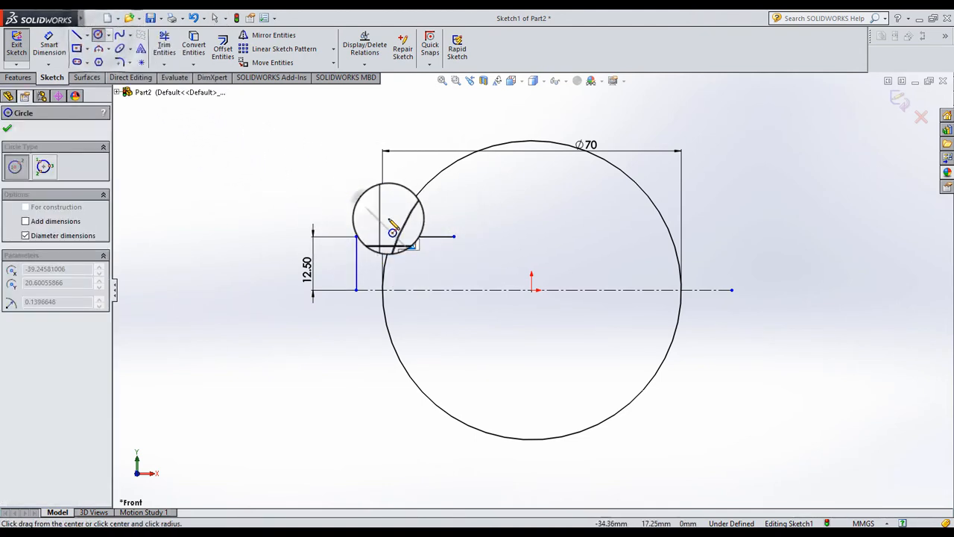
click(389, 221)
click(48, 47)
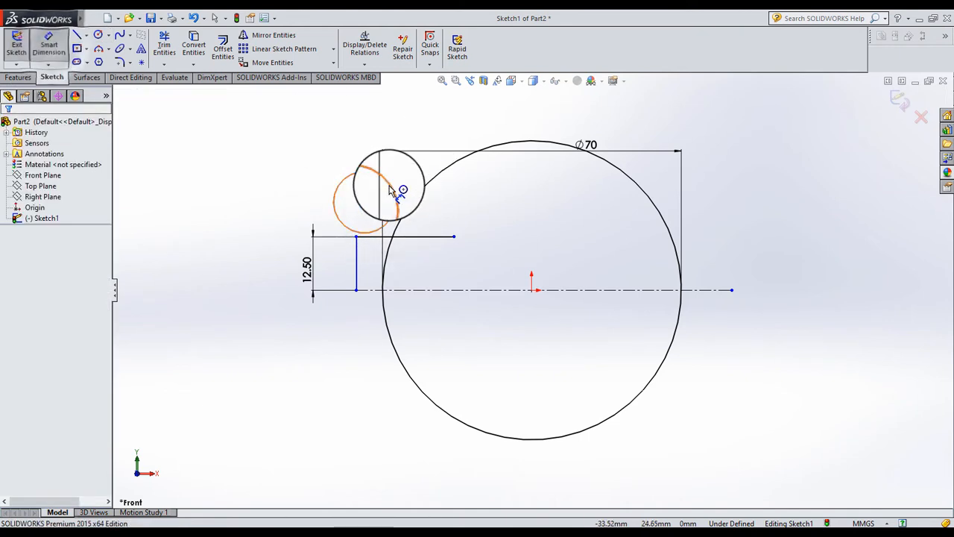
click(394, 190)
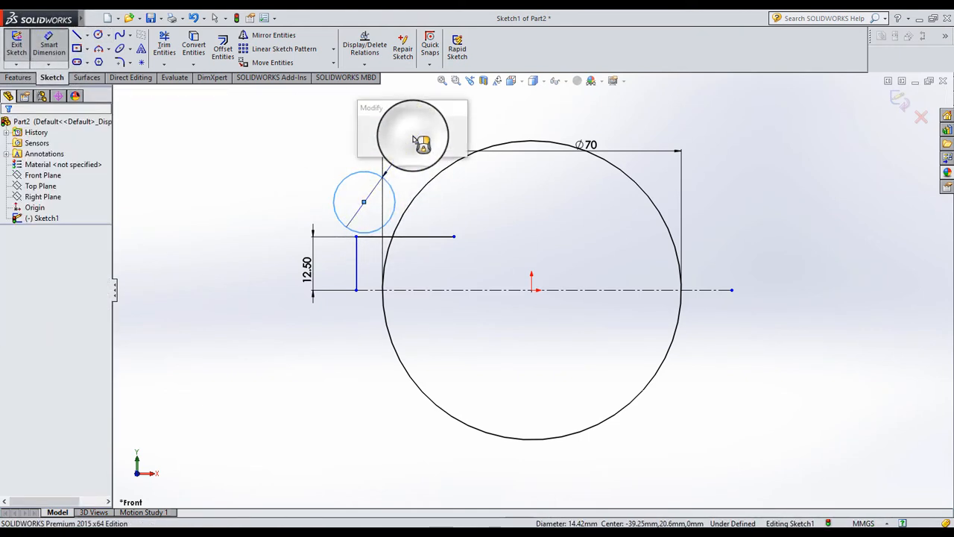
click(413, 138)
text(5)
key(Return)
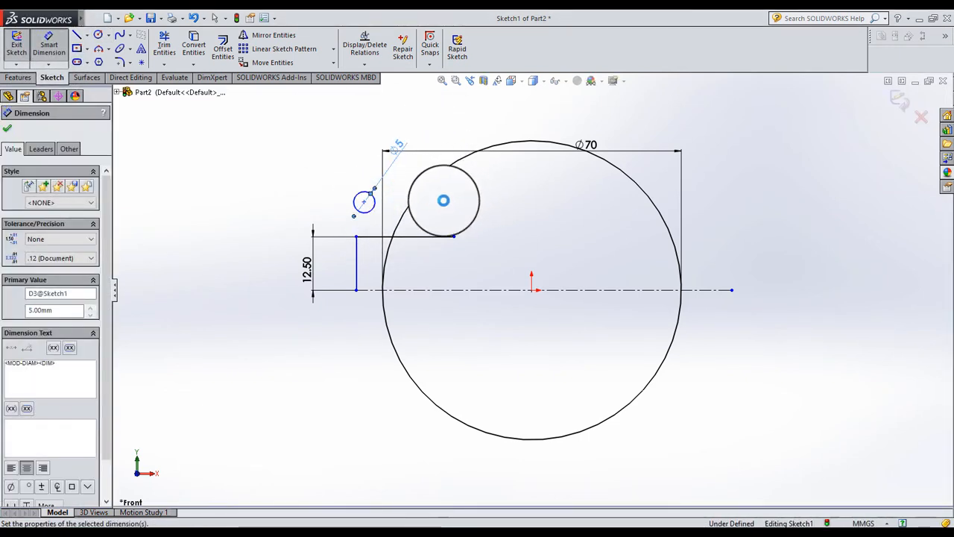
key(Escape)
Step: Make the 5 mm circle tangent to the outside of the 70 mm circle
click(364, 211)
click(406, 212)
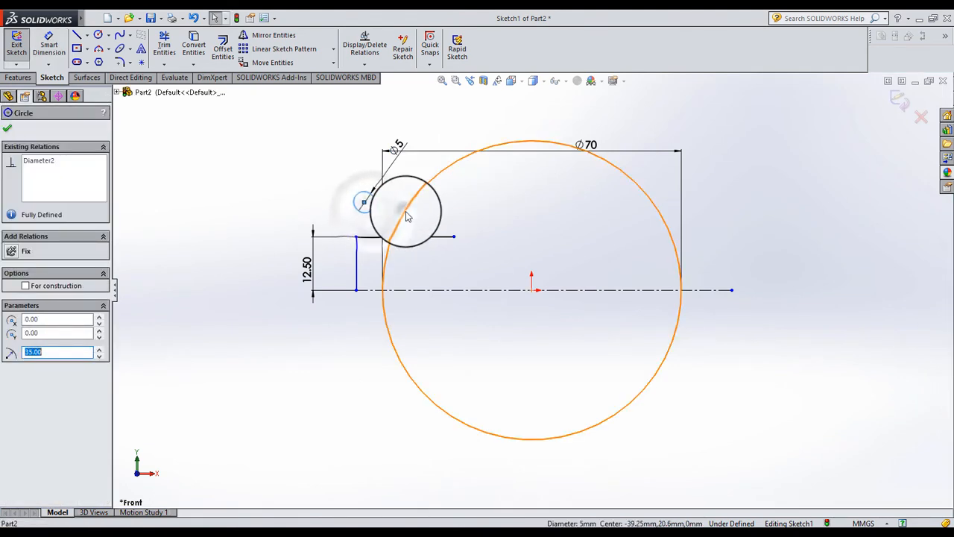
ctrl+click(375, 215)
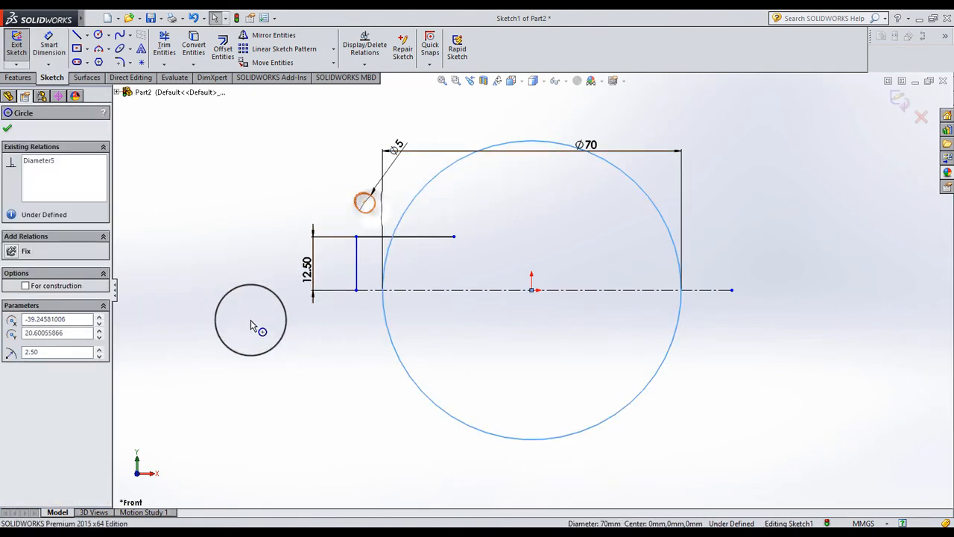
click(33, 334)
key(Escape)
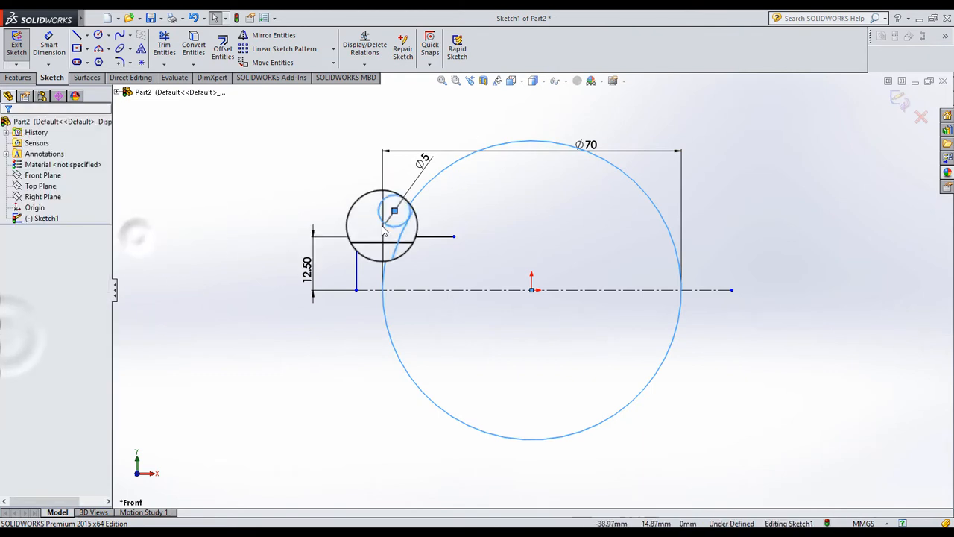
Step: Make the 5 mm circle tangent to the horizontal line
click(388, 233)
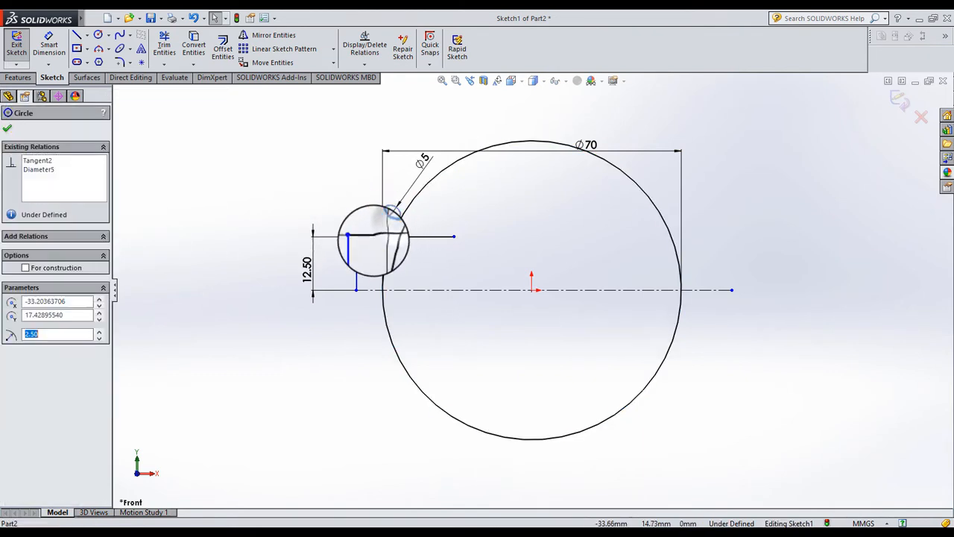
ctrl+click(395, 237)
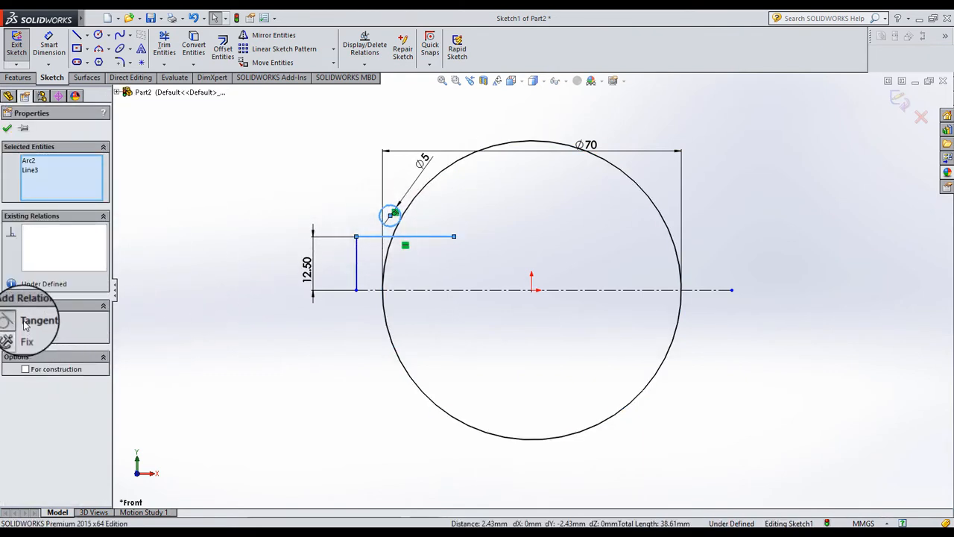
click(33, 314)
key(Escape)
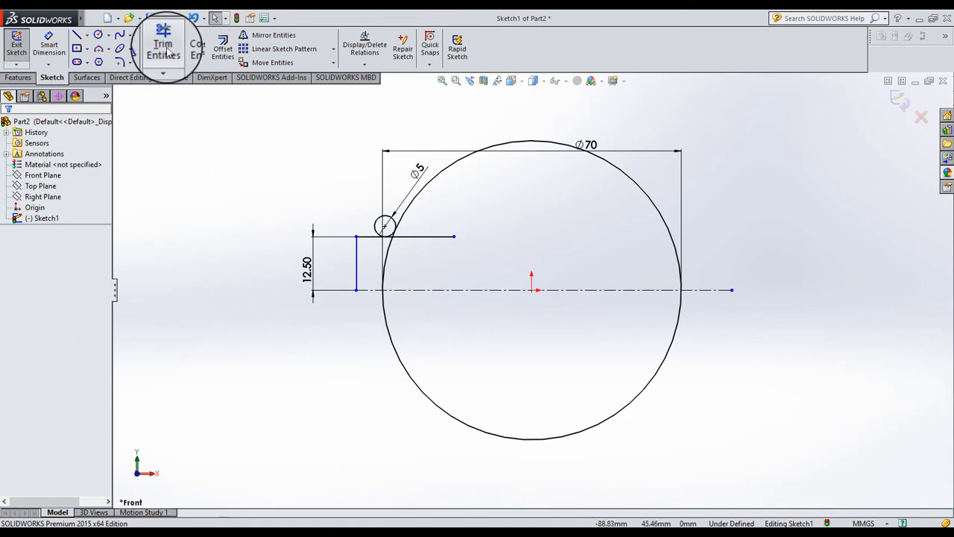
Step: Move the vertical line rightward until its upper end meets the small circle's tangent point on the horizontal line
scroll(398, 247, down, 3)
scroll(398, 248, down, 3)
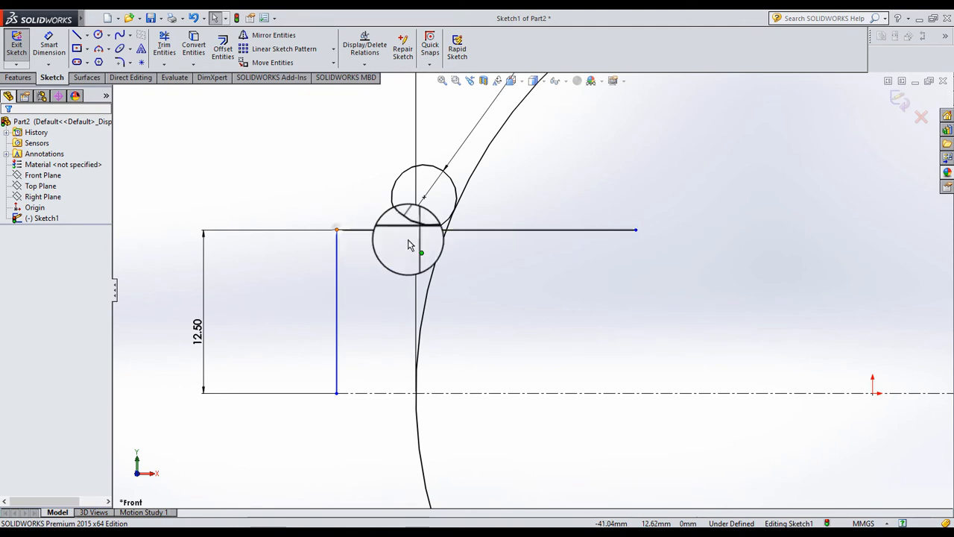
drag(408, 246, 431, 246)
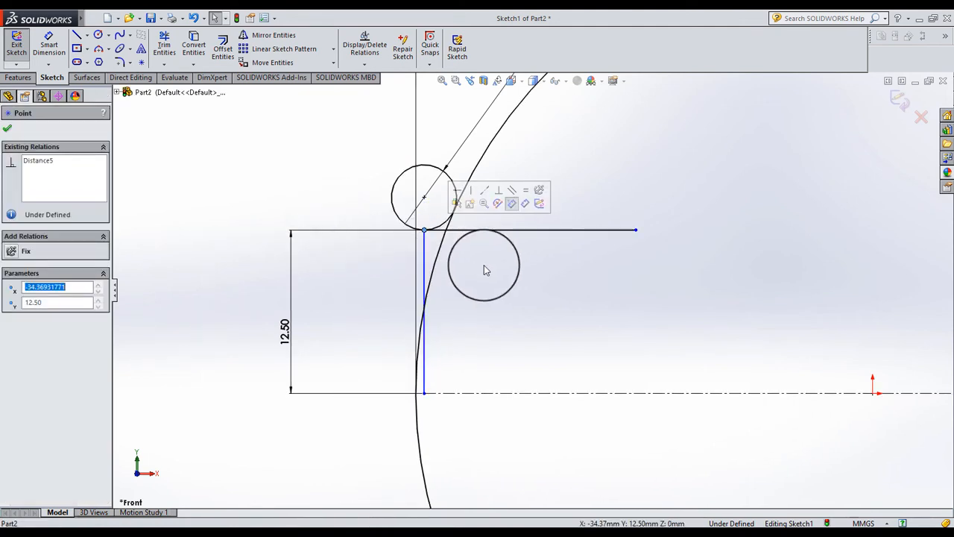
click(488, 267)
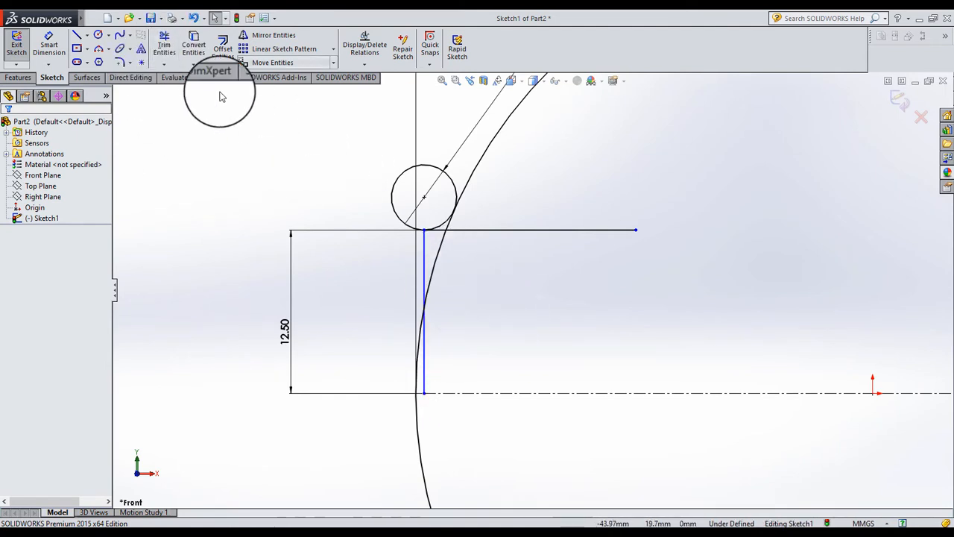
Step: Trim the 70 mm circle to its upper arc, the 5 mm circle to its lower tangent arc, and remove the horizontal line
click(164, 44)
scroll(750, 323, up, 4)
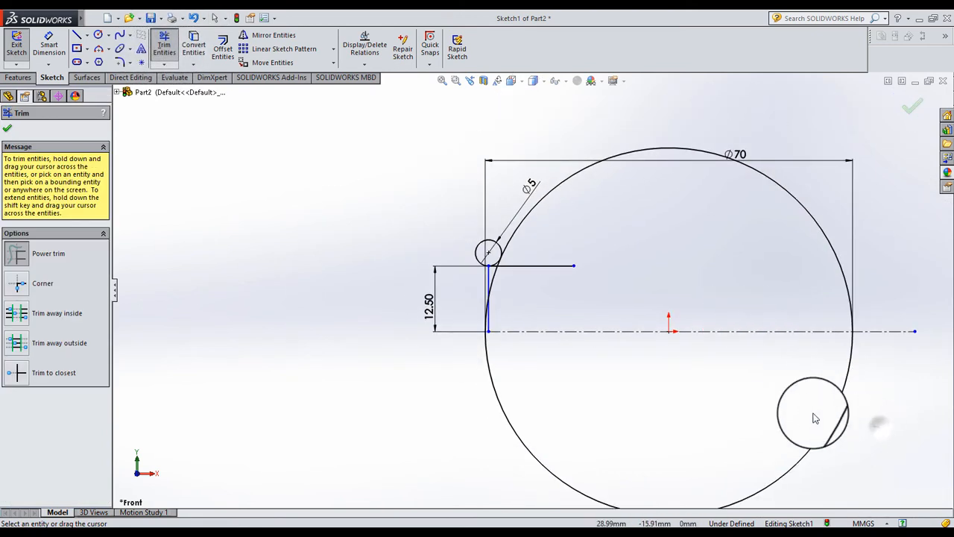
drag(814, 419, 873, 404)
scroll(506, 283, down, 5)
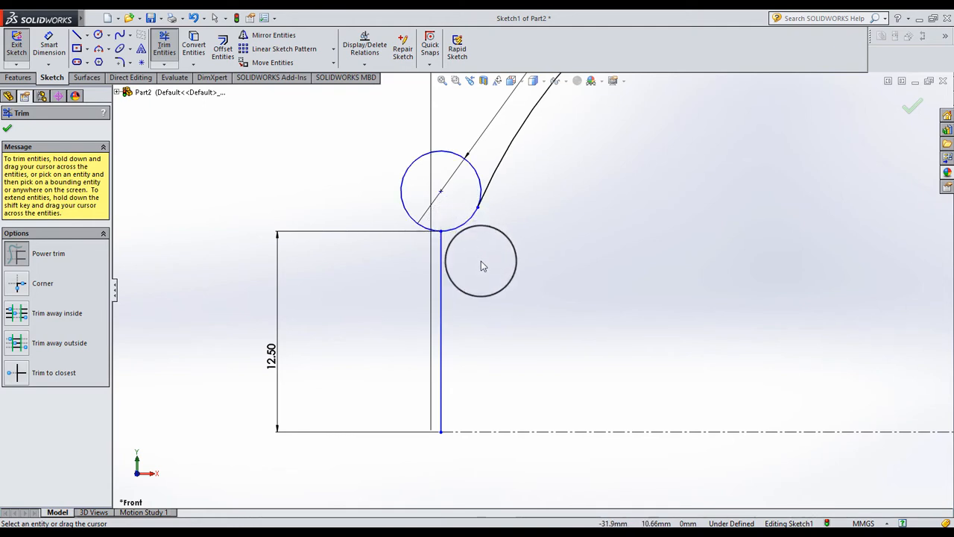
mouse_move(481, 261)
mouse_down()
mouse_move(437, 132)
mouse_move(445, 156)
mouse_up()
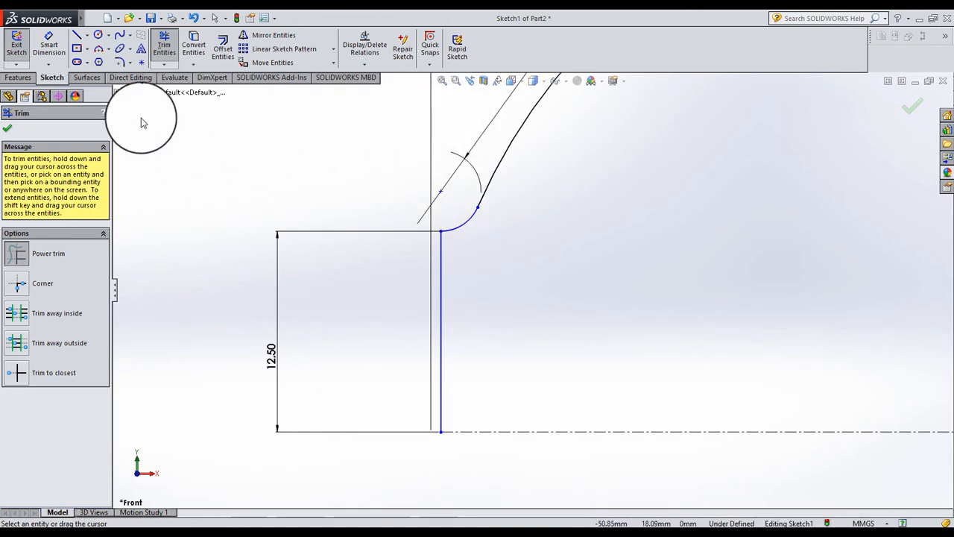
click(7, 129)
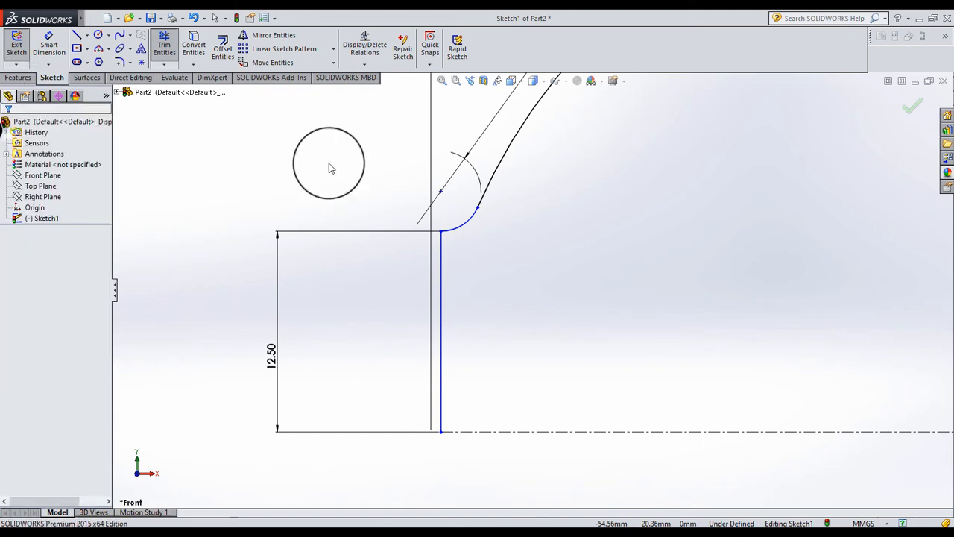
Step: Move the small arc's 5 mm diameter dimension to the upper left, clear of the large arc
scroll(474, 171, up, 7)
scroll(757, 214, down, 4)
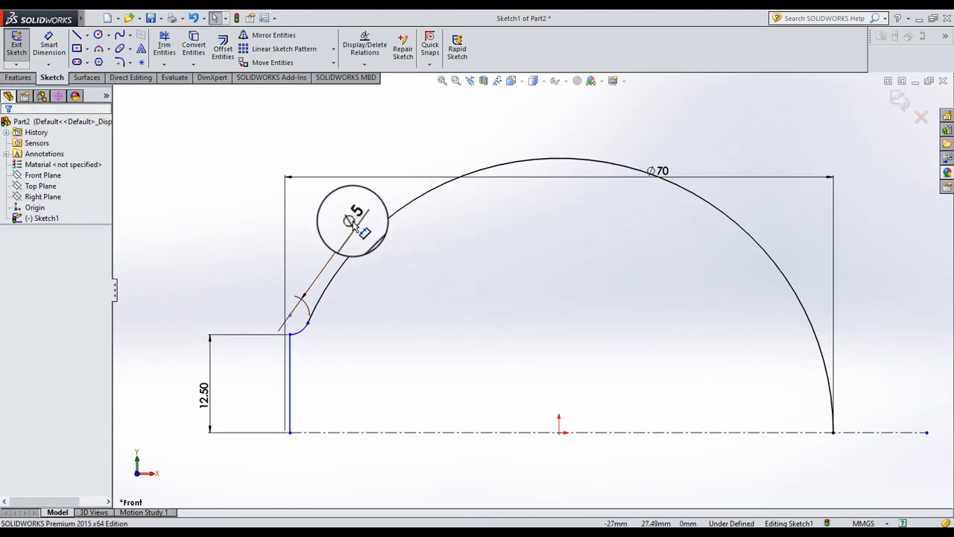
drag(313, 207, 240, 179)
click(298, 143)
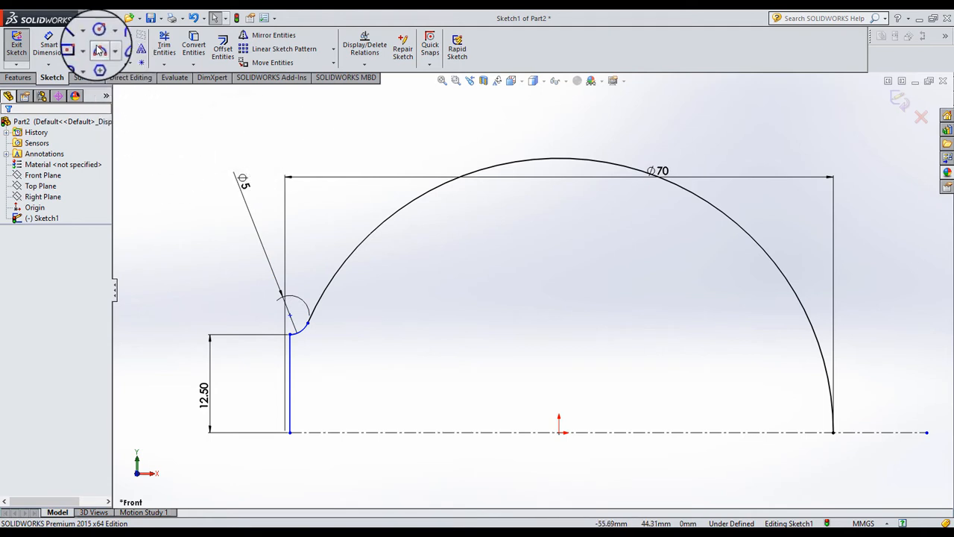
Step: Draw a vertical centreline from the origin to the top of the large arc
click(87, 35)
click(108, 60)
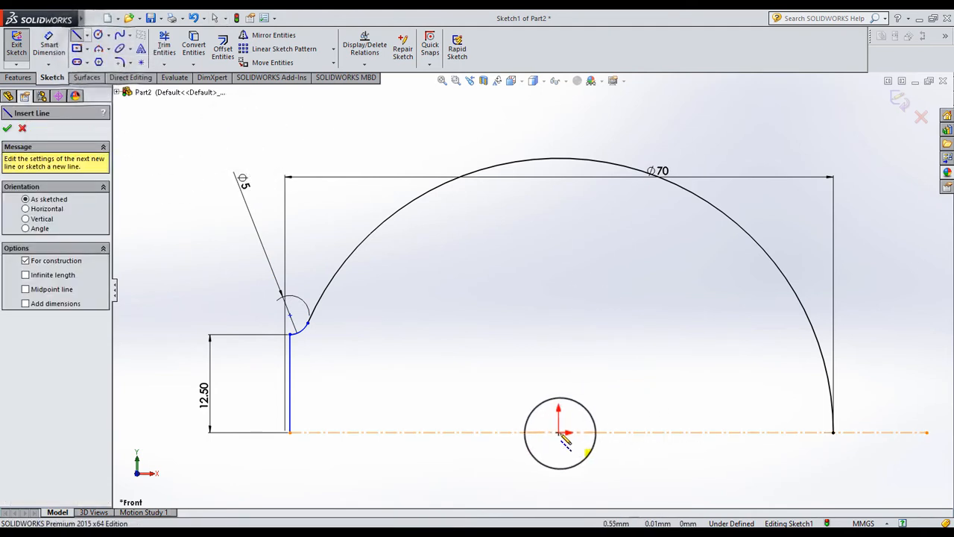
click(559, 432)
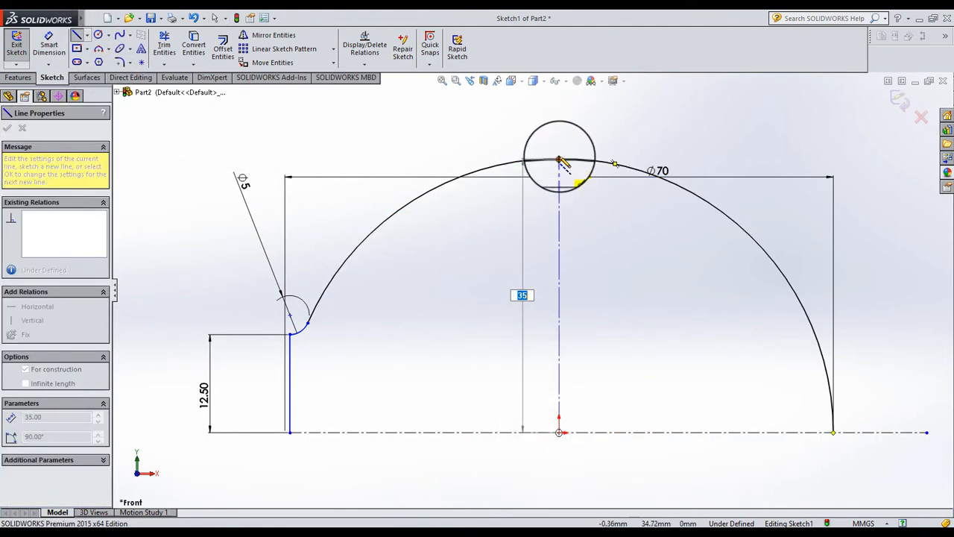
click(559, 158)
click(216, 18)
click(289, 78)
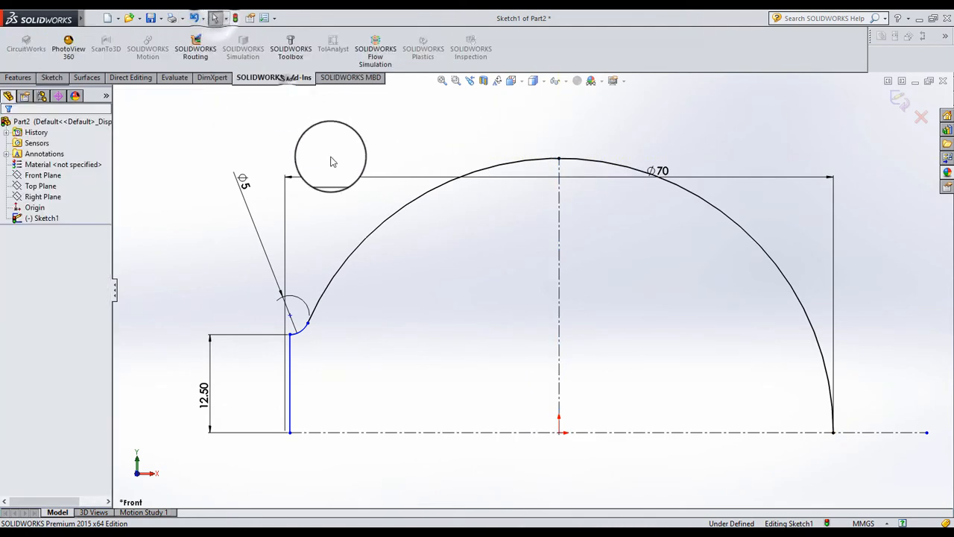
drag(321, 375, 286, 335)
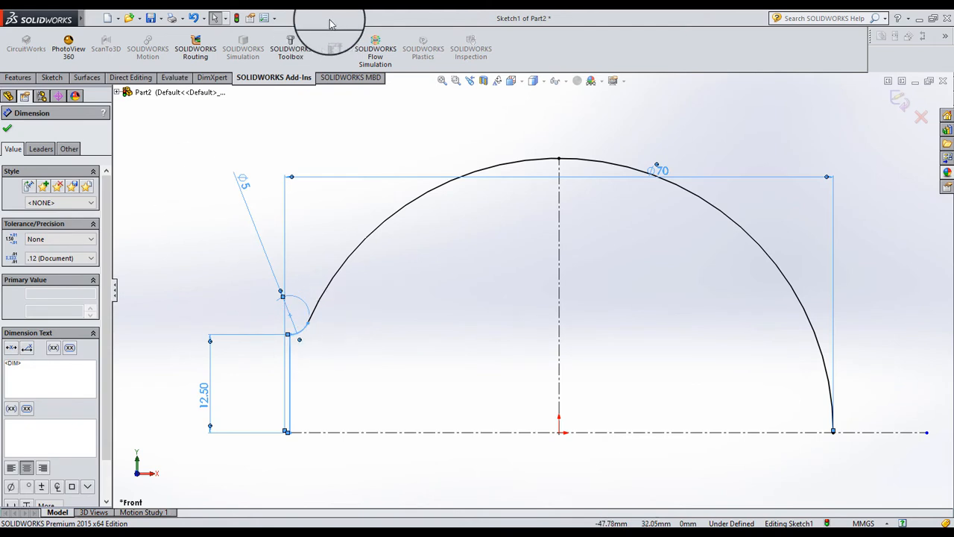
click(52, 77)
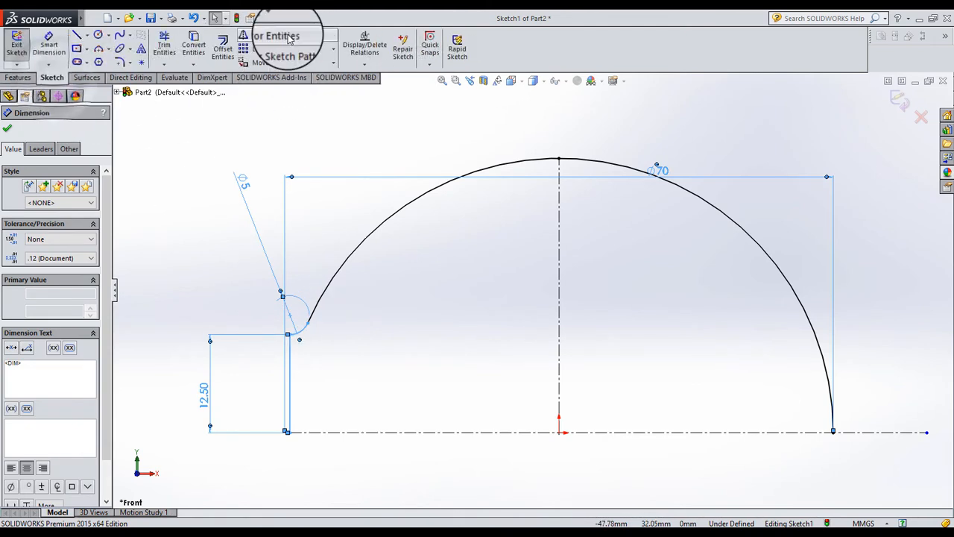
click(289, 38)
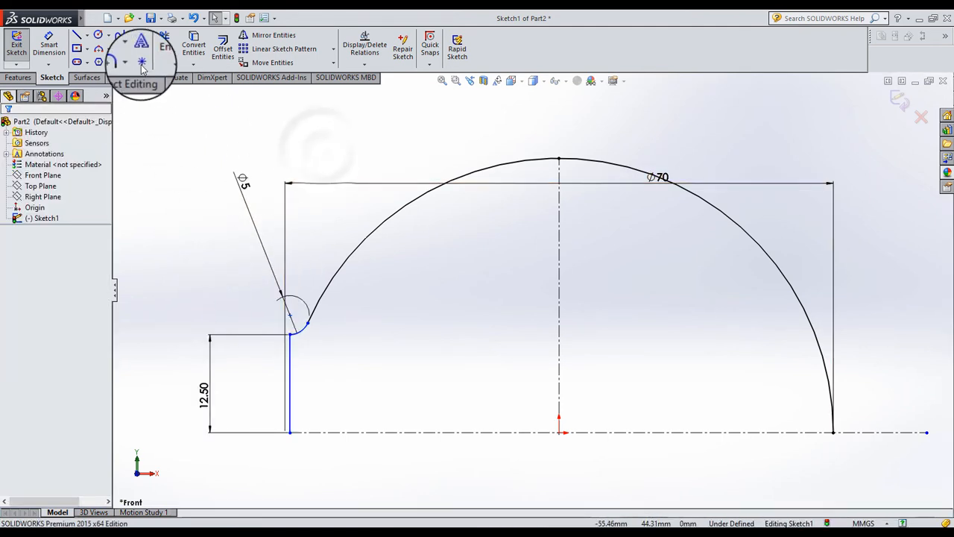
Step: Mirror the small tangent arc and the 12.5 mm vertical line about the vertical centreline, keeping the originals
click(270, 35)
click(299, 329)
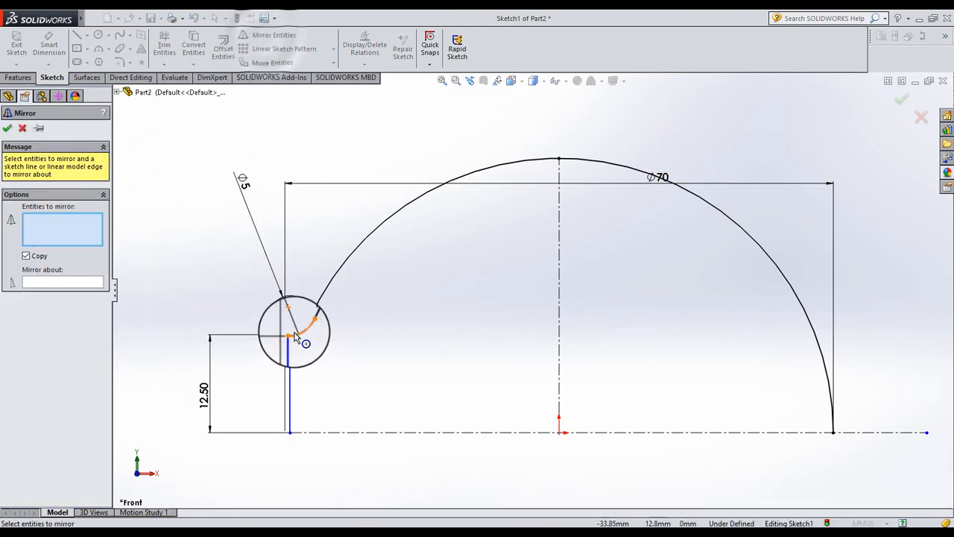
click(290, 350)
click(68, 283)
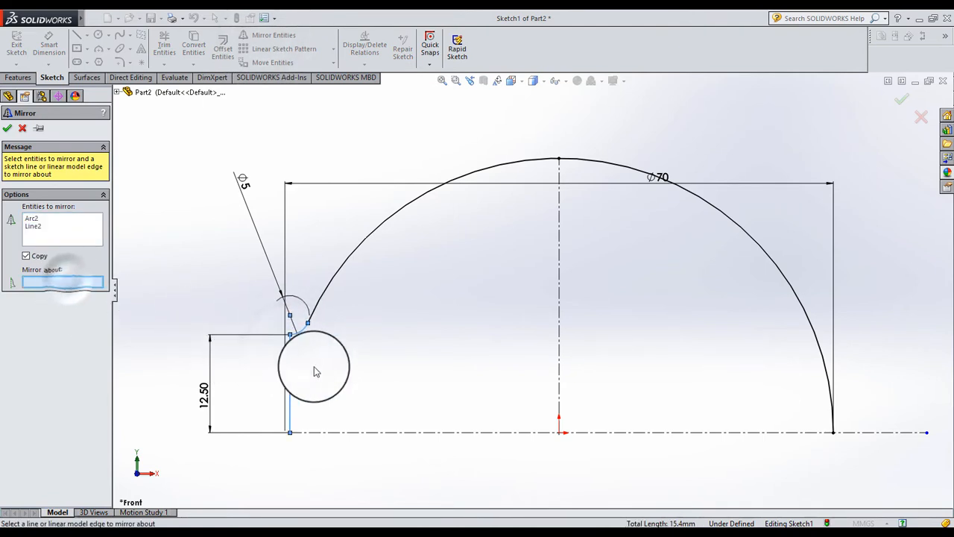
click(560, 360)
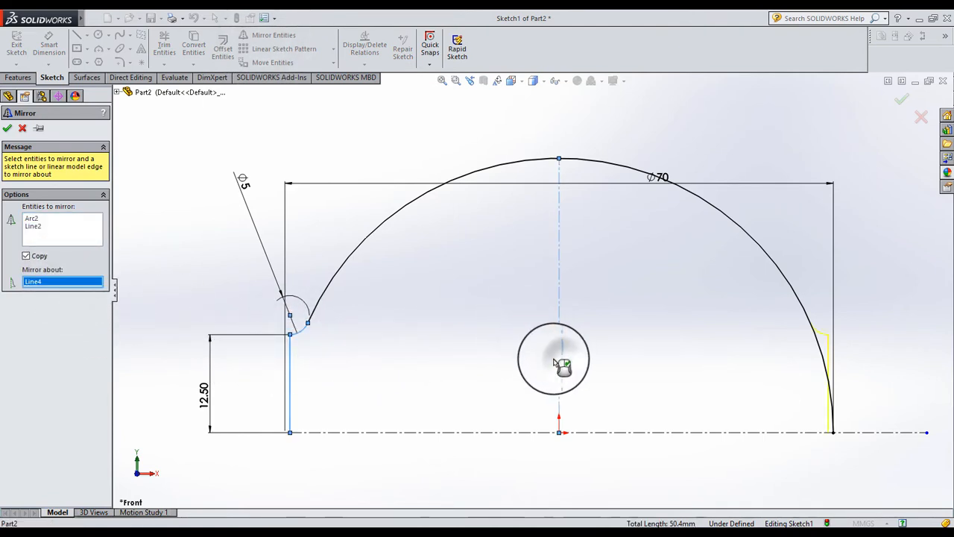
click(10, 120)
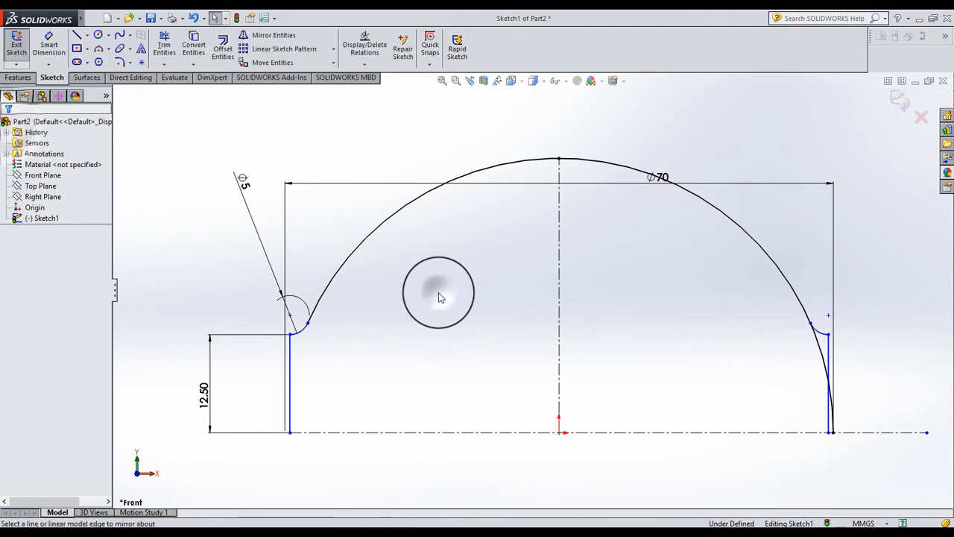
Step: Try to trim the large arc's right end at the mirrored vertical line, and undo that trim
click(164, 44)
scroll(869, 383, down, 5)
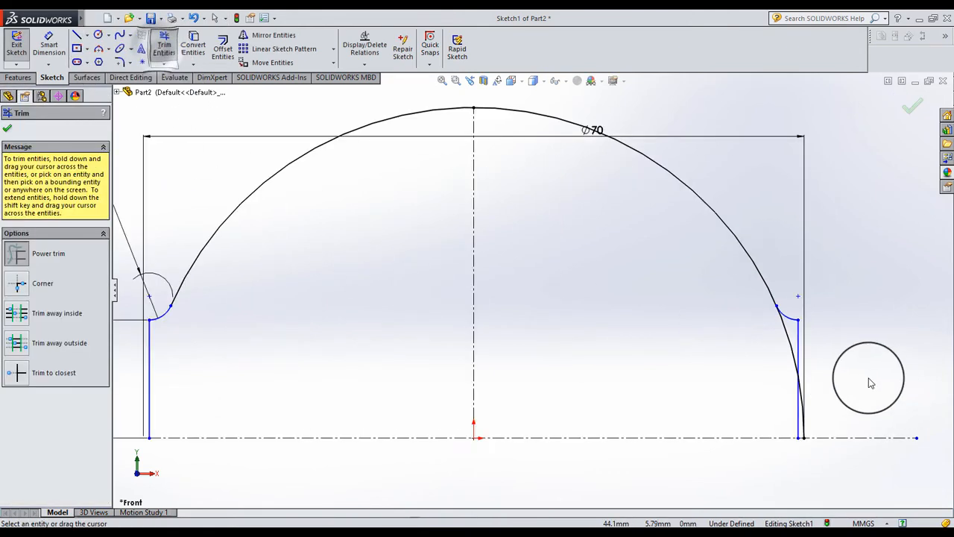
scroll(750, 395, down, 2)
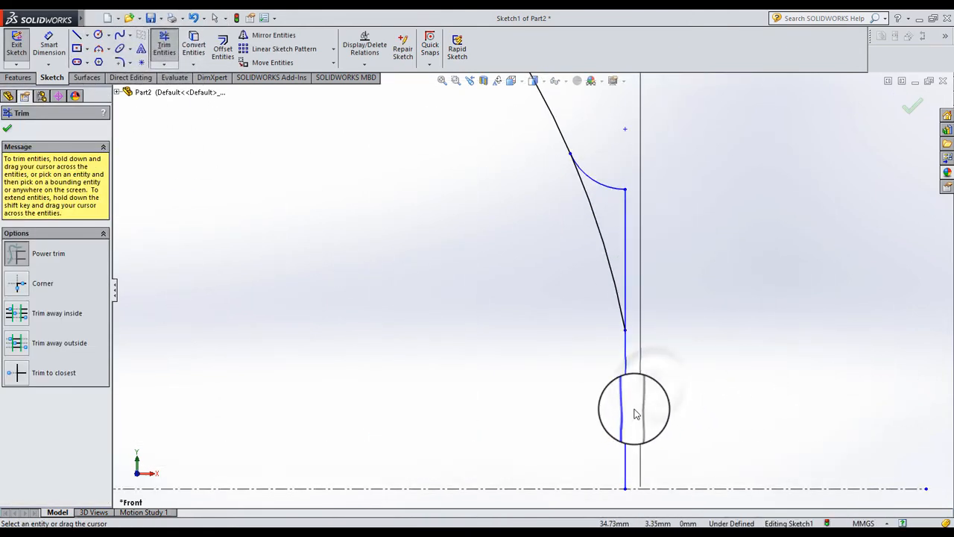
key(ctrl+z)
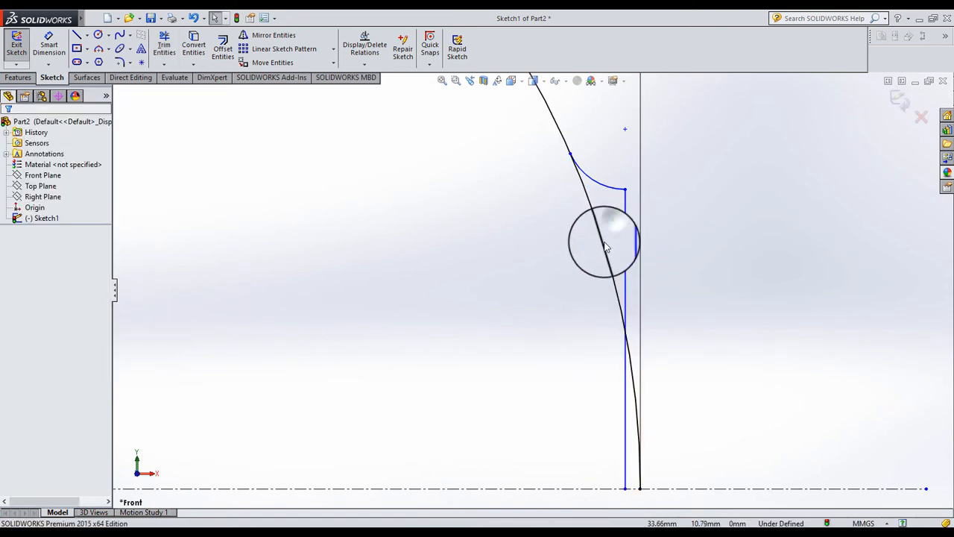
drag(599, 256, 592, 258)
click(580, 261)
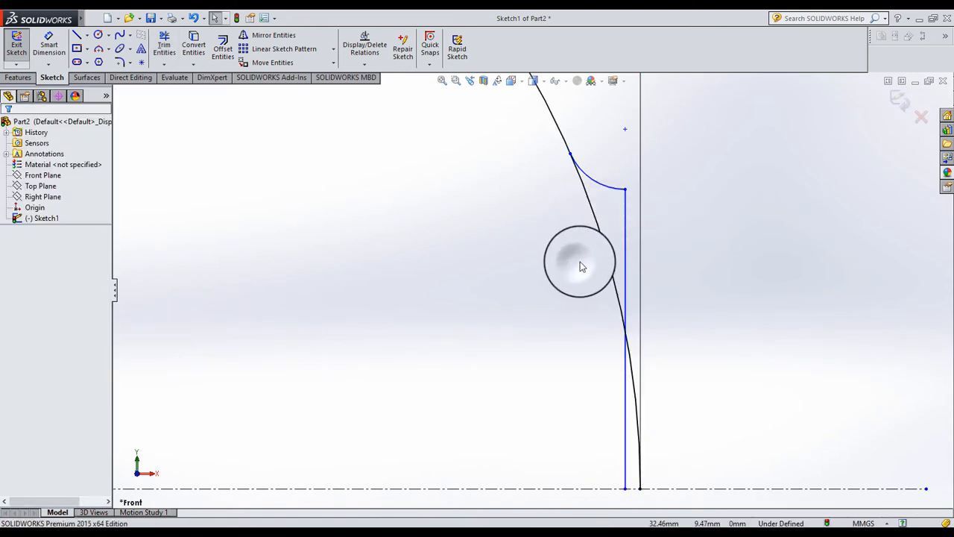
Step: Trim the large arc's right end back to its tangent point with the mirrored small arc
click(163, 52)
drag(532, 251, 606, 244)
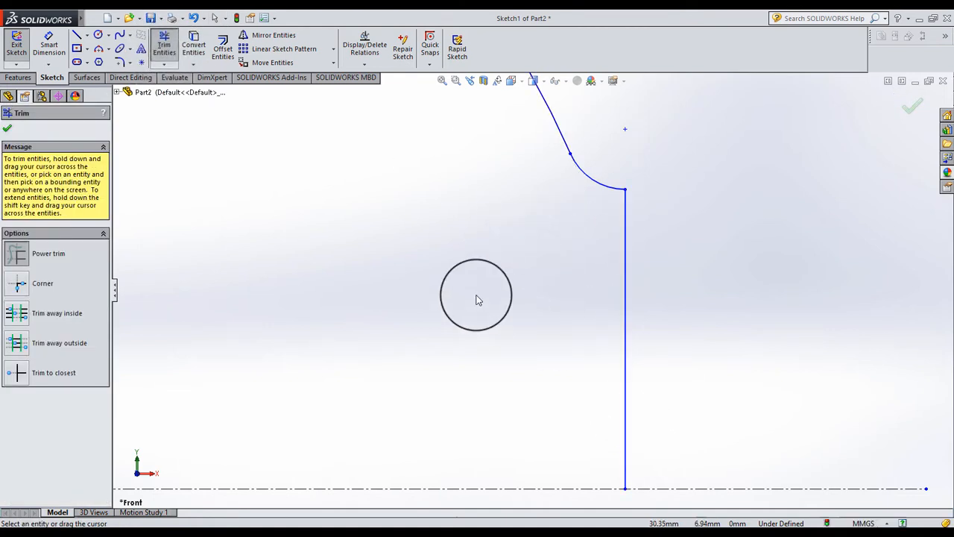
scroll(470, 295, up, 4)
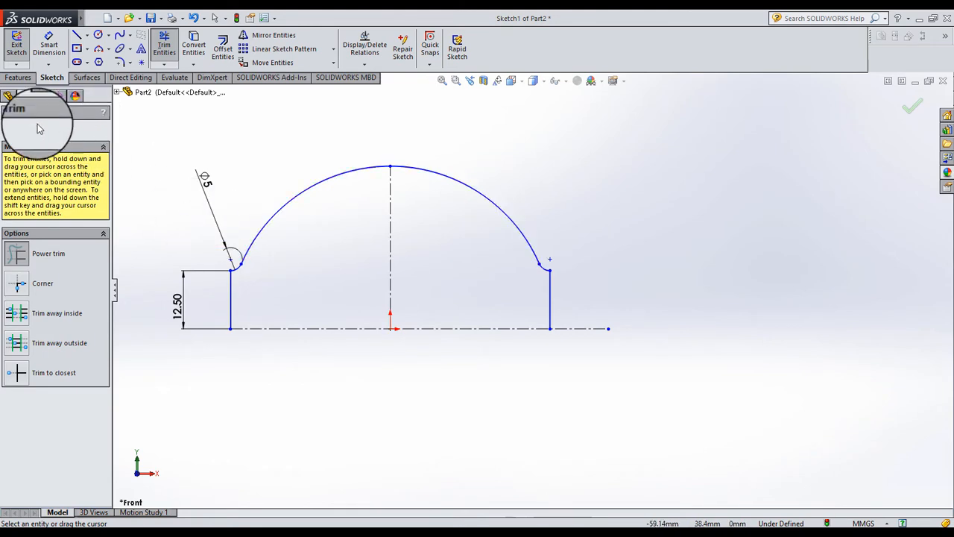
click(8, 130)
Step: Dimension the large arc's radius as 35 mm, placing the dimension above the arc
click(48, 47)
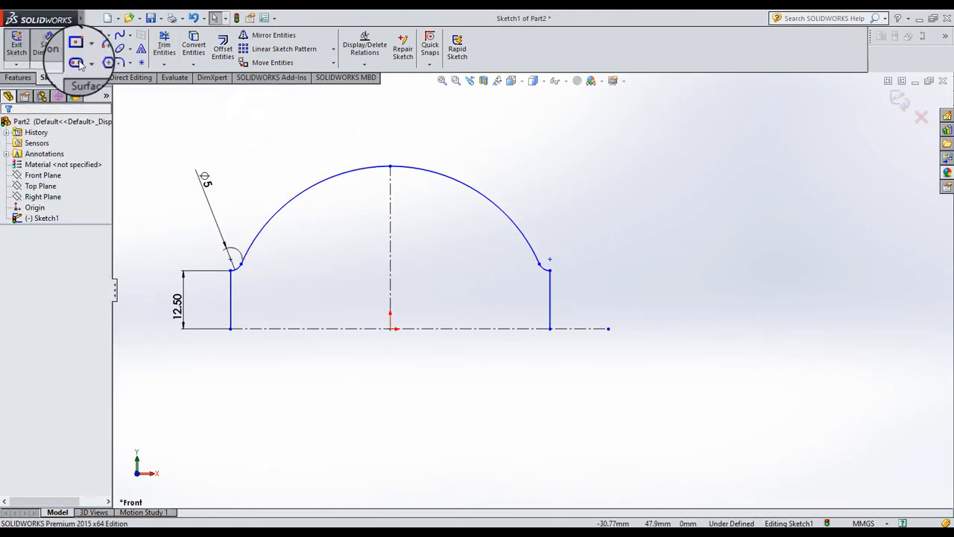
click(443, 175)
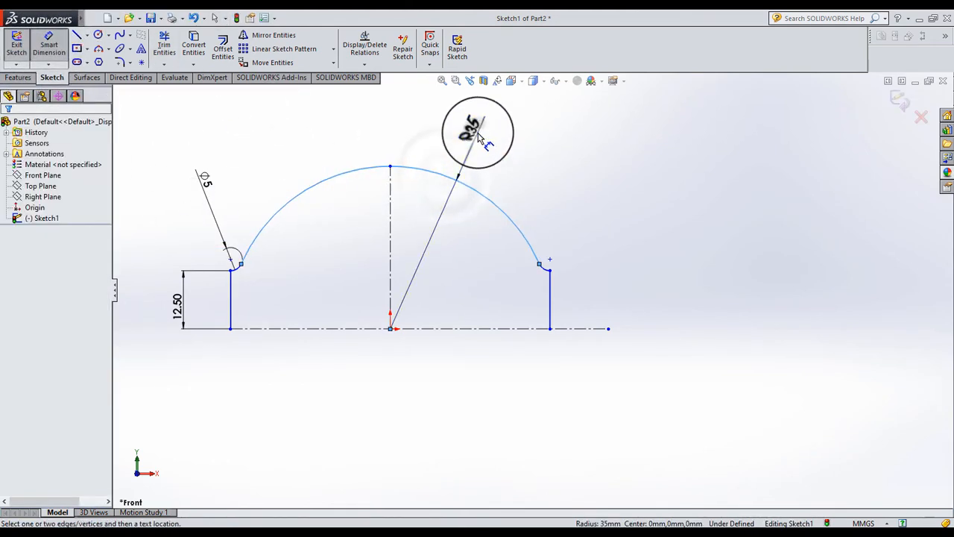
click(469, 131)
click(425, 125)
click(276, 139)
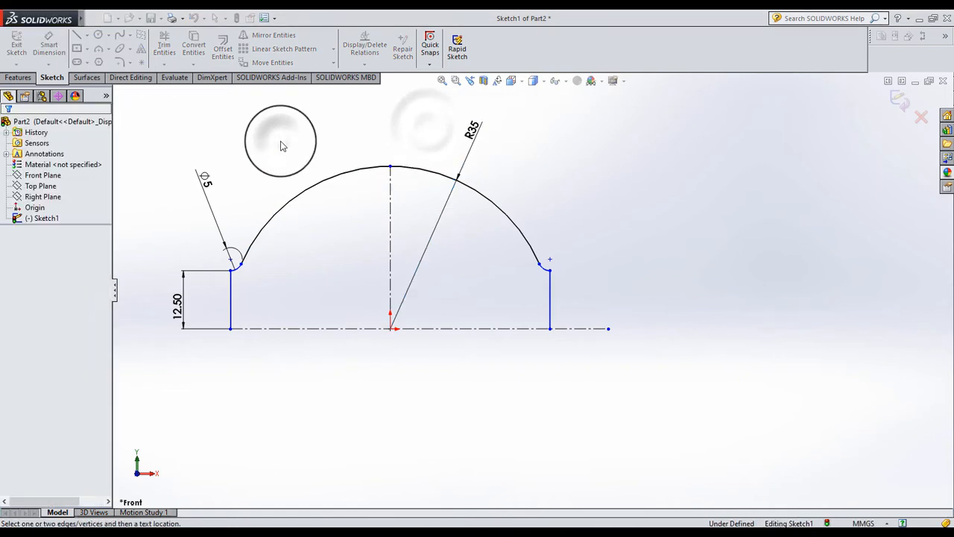
Step: Try to add a radius dimension to the mirrored small arc
drag(257, 193, 267, 282)
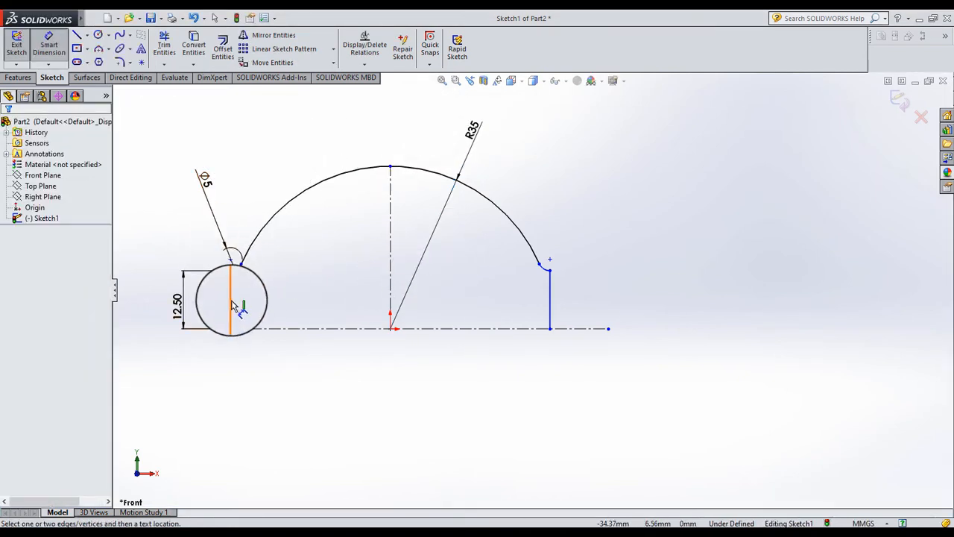
drag(249, 281, 563, 278)
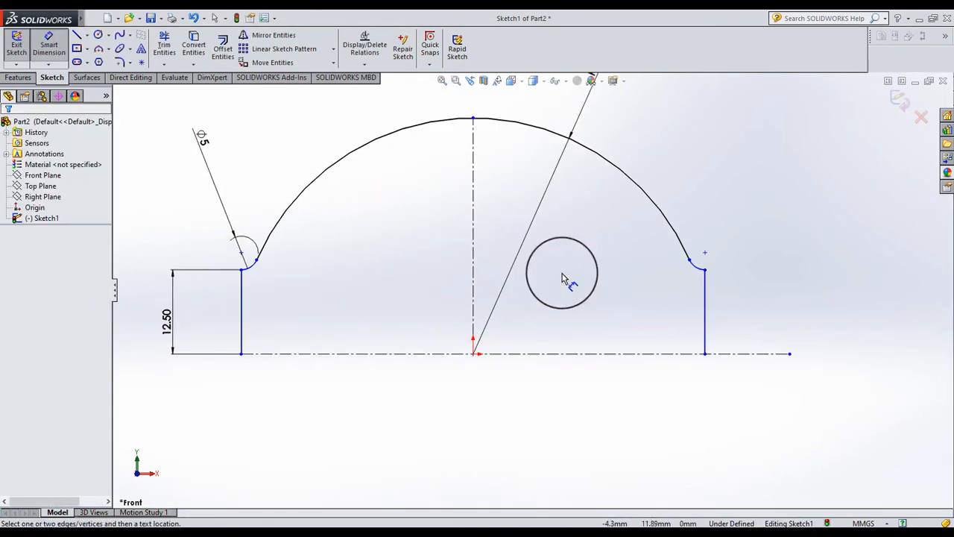
click(700, 270)
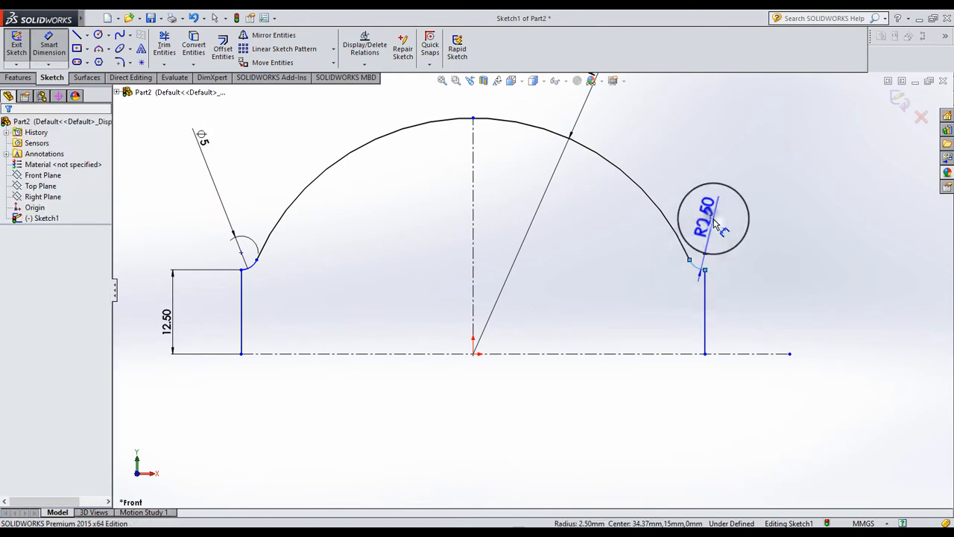
click(704, 211)
click(567, 226)
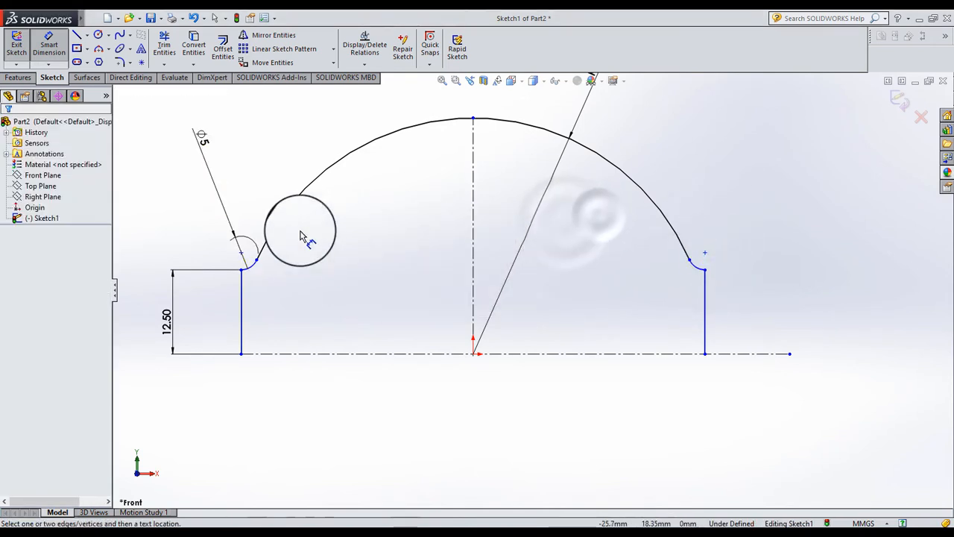
Step: Add a horizontal relation between the two points where the small arcs meet the large arc
click(256, 260)
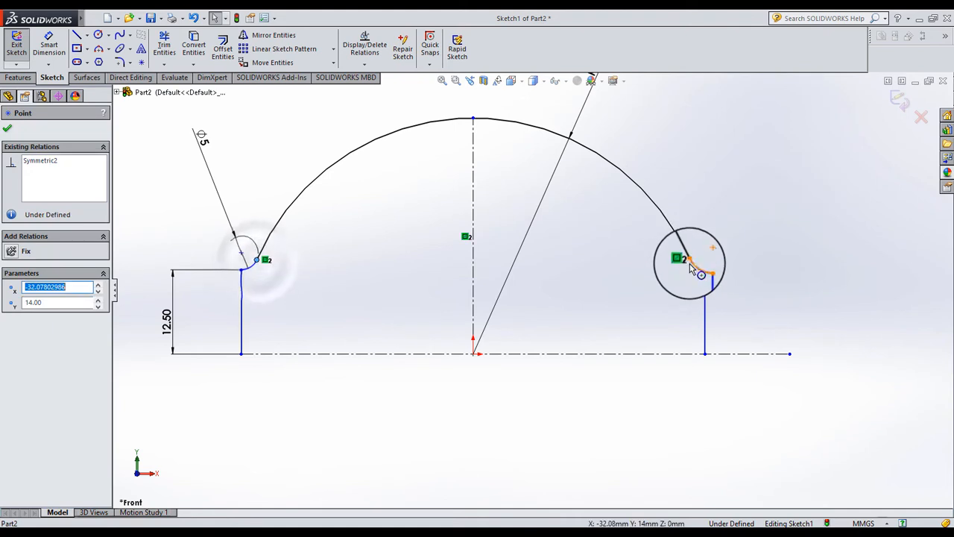
ctrl+click(687, 261)
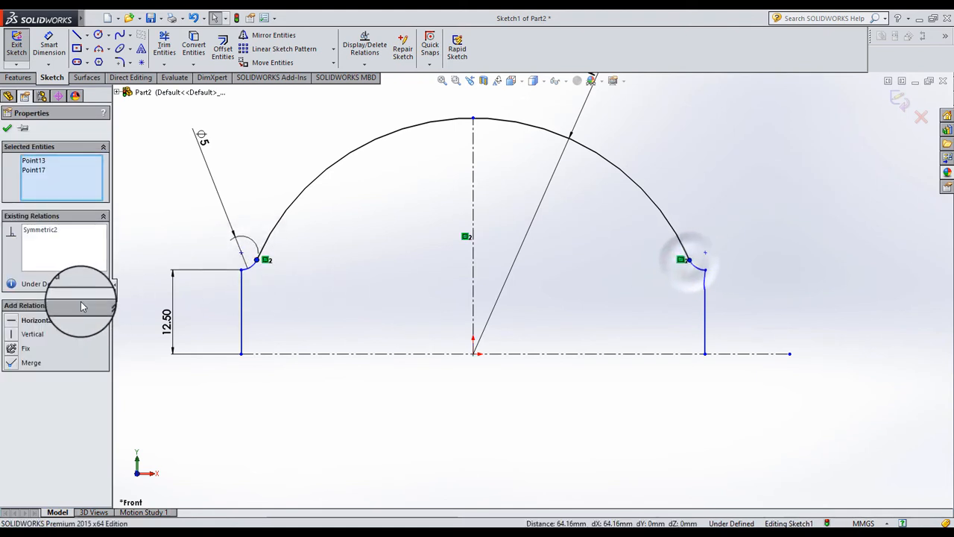
click(21, 322)
click(287, 279)
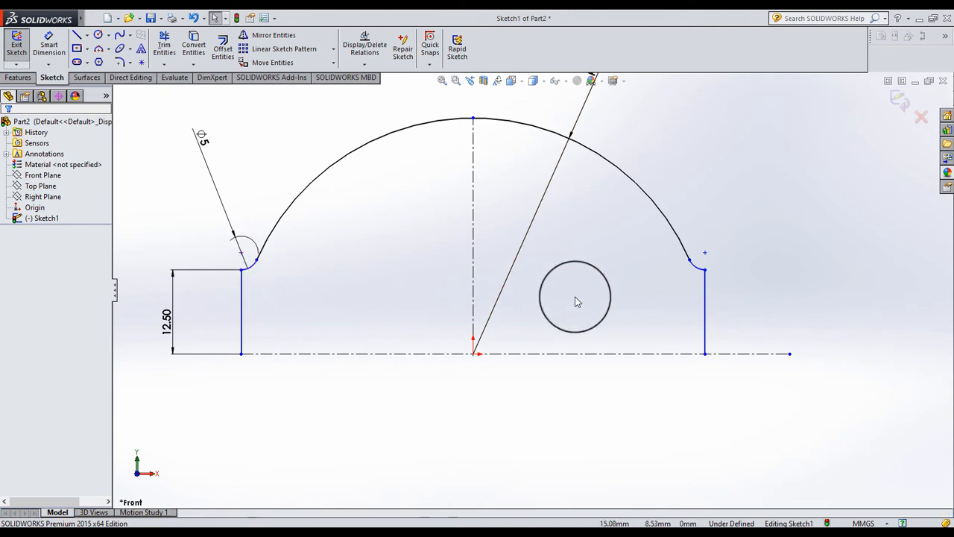
Step: Dimension the distance between the two vertical end lines as 68 mm, placing the dimension below the horizontal centerline
scroll(575, 296, up, 2)
scroll(528, 289, down, 1)
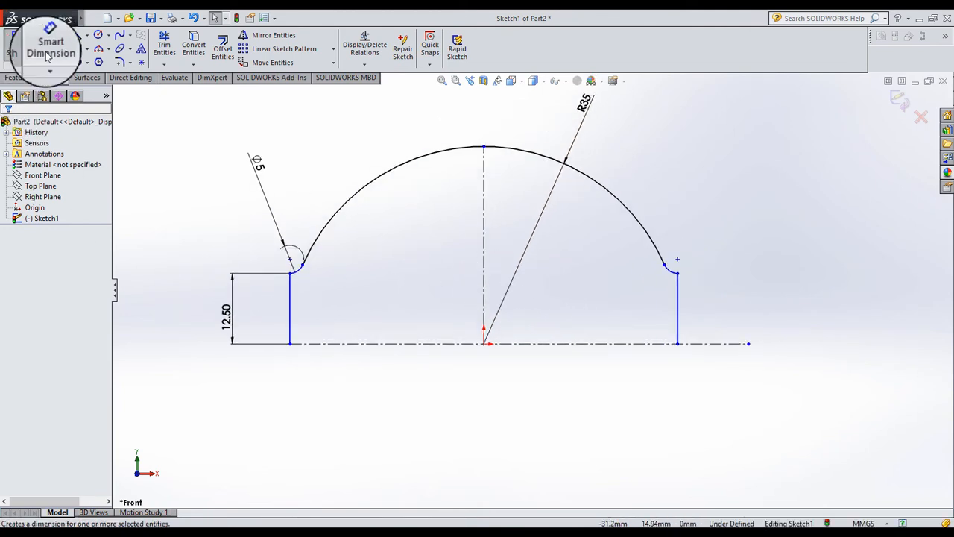
click(47, 53)
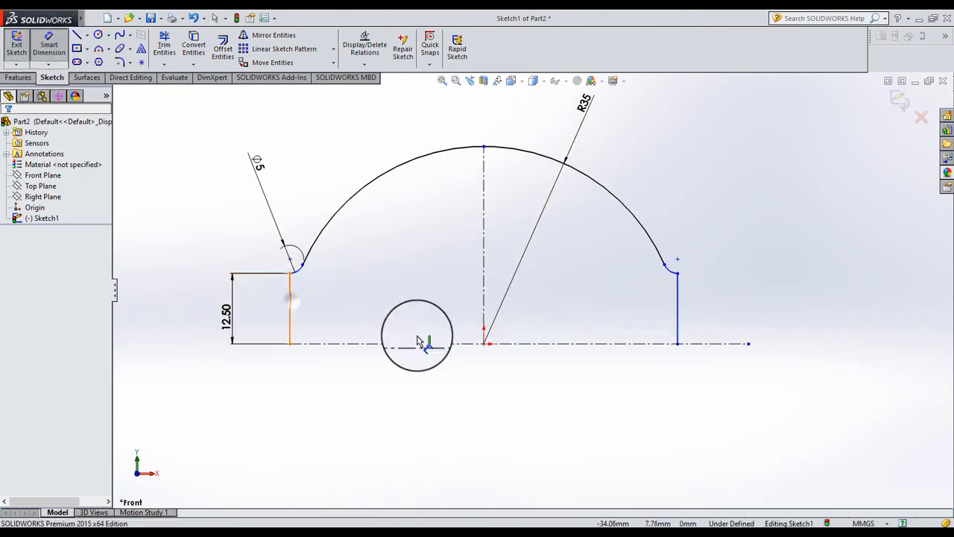
click(677, 314)
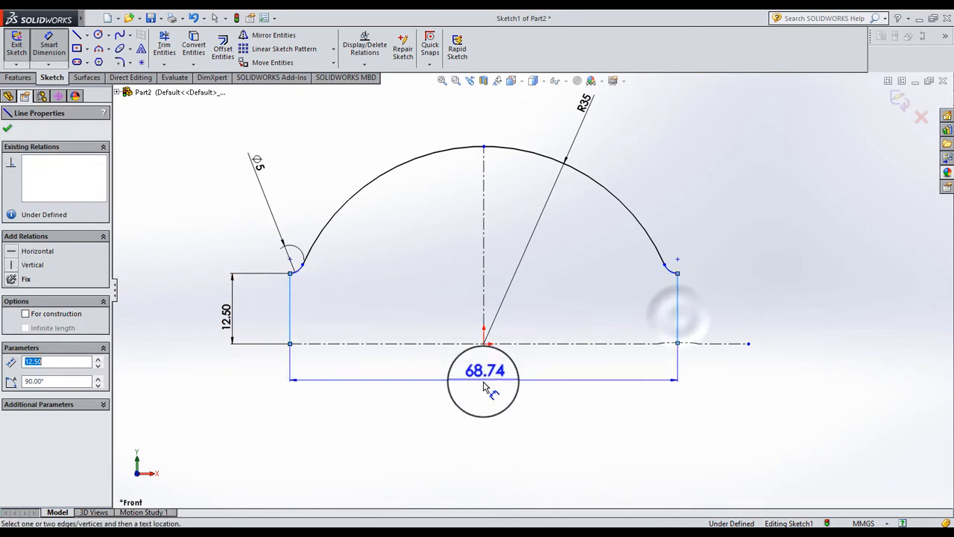
click(483, 386)
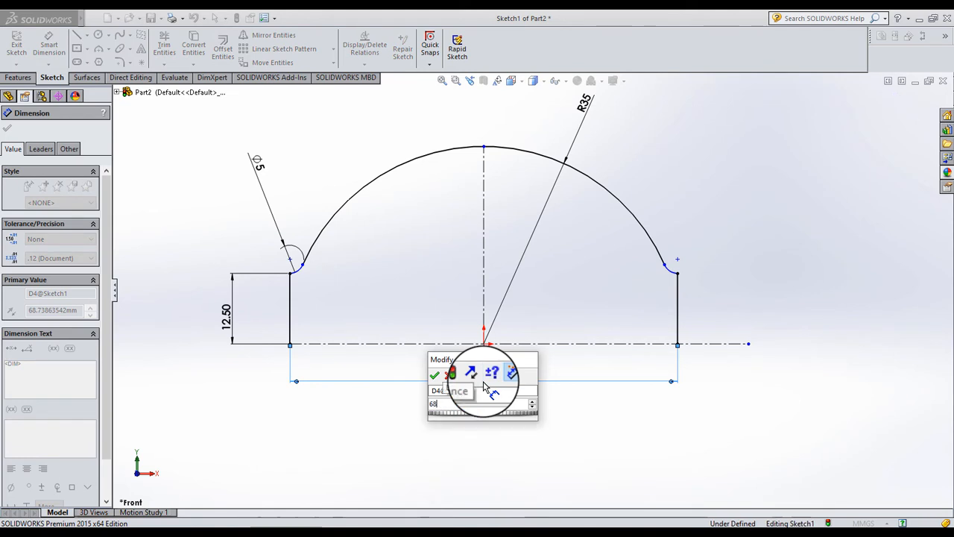
text(68)
key(Return)
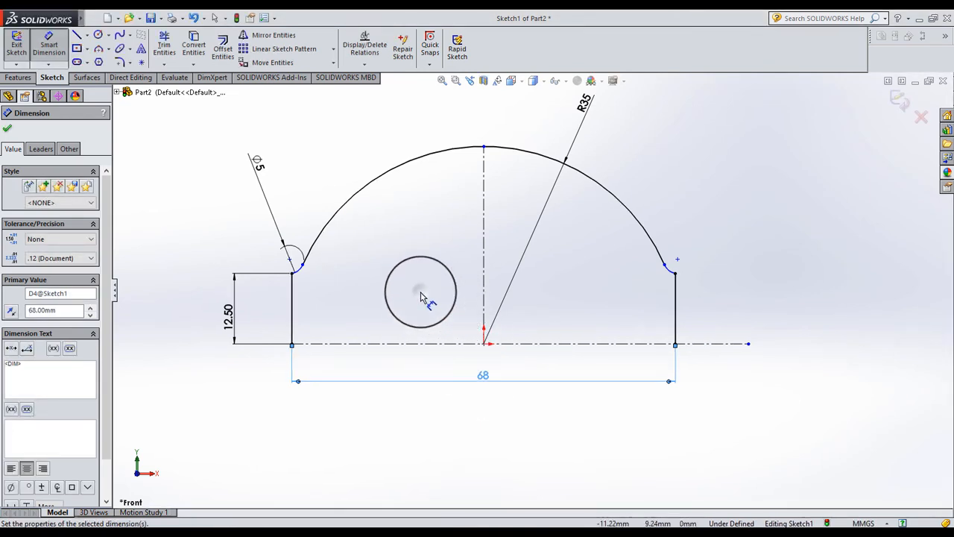
Step: Add a symmetric relation between the two vertical end lines about the vertical centerline
drag(421, 298, 293, 307)
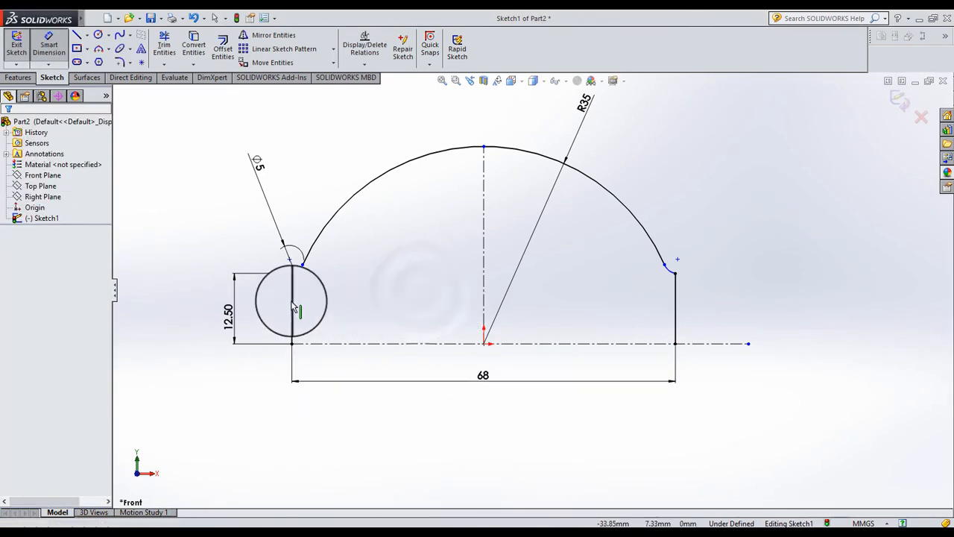
ctrl+click(674, 313)
ctrl+click(483, 223)
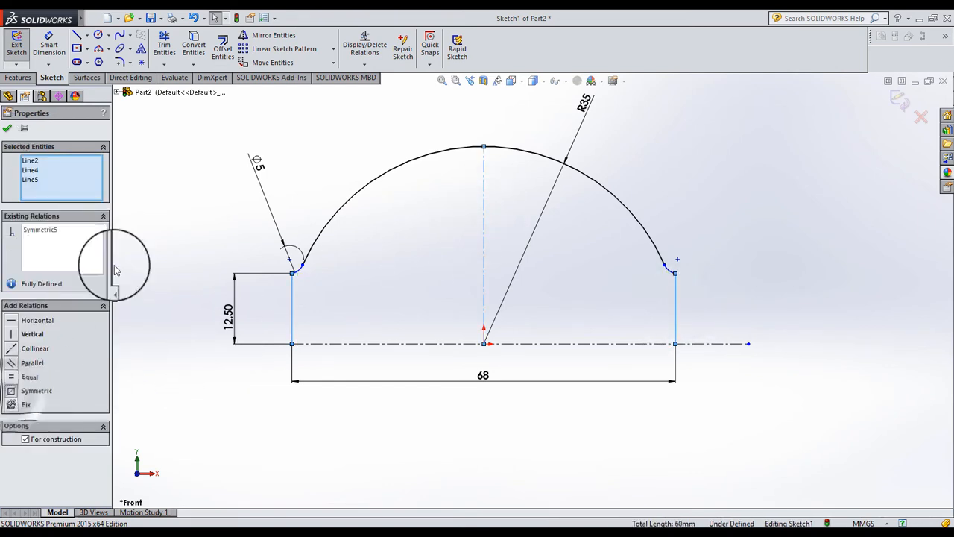
click(8, 130)
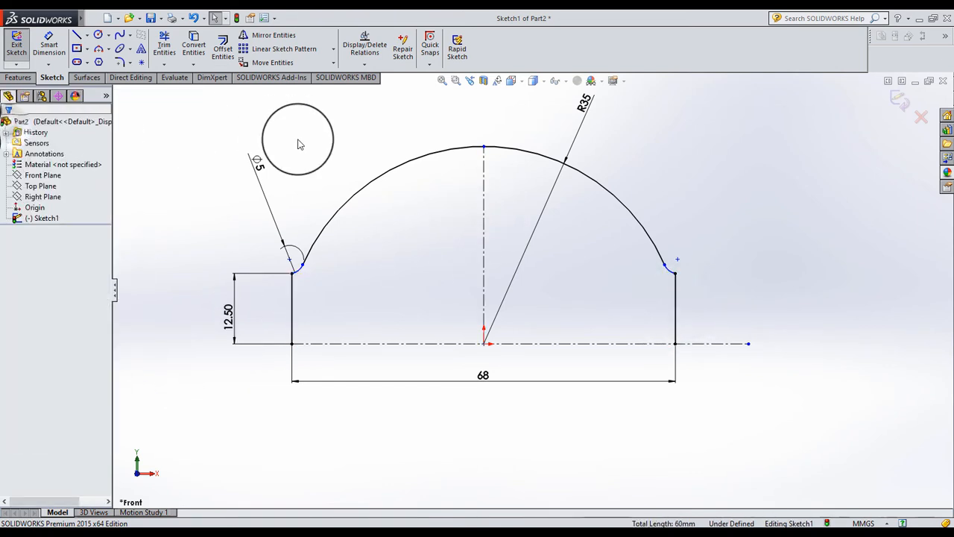
Step: Dimension the height from the horizontal centerline to the left small arc's junction with the large arc as 14 mm
scroll(374, 289, down, 2)
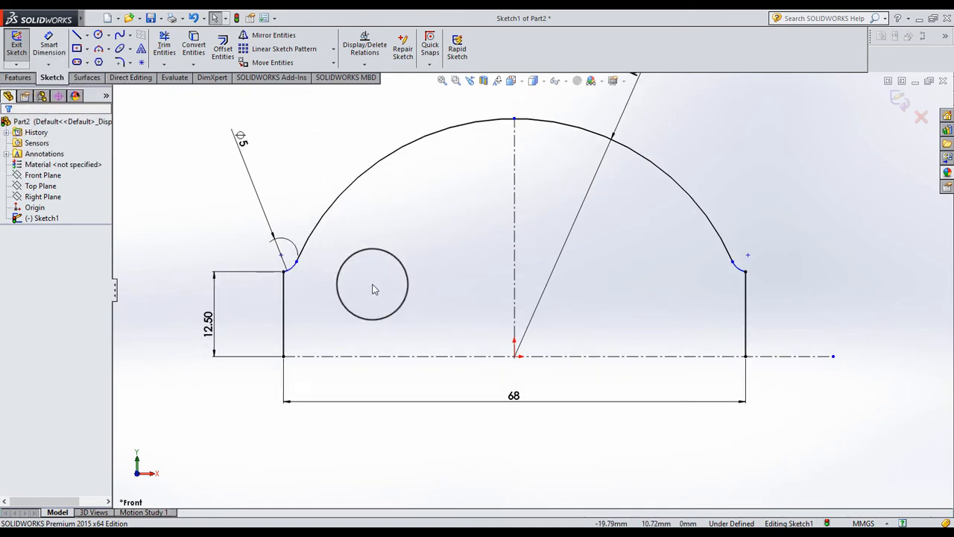
scroll(315, 293, down, 2)
click(43, 45)
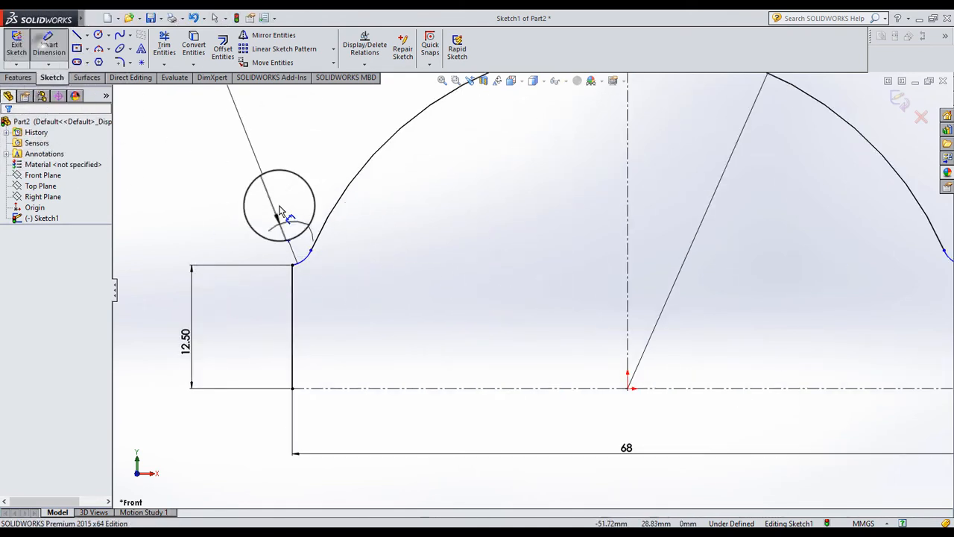
click(311, 249)
click(336, 388)
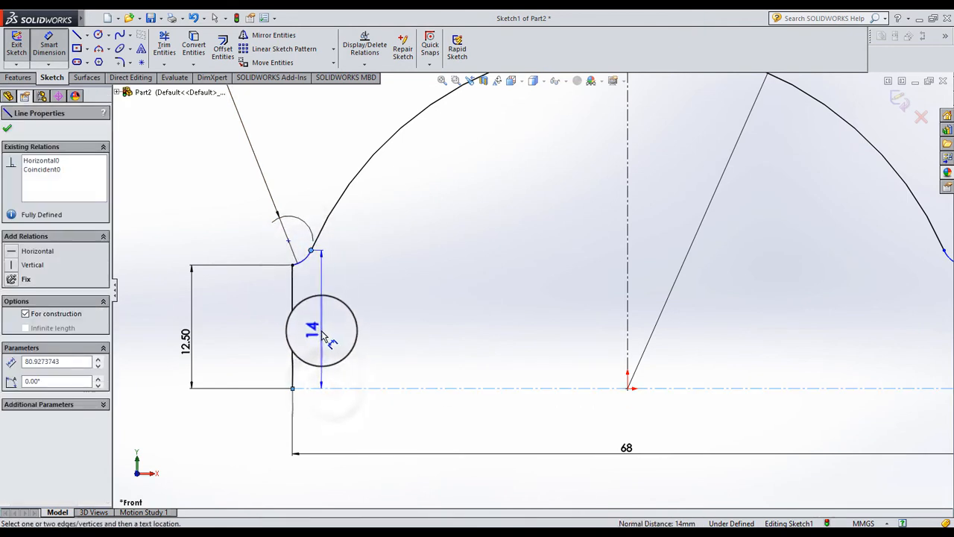
click(323, 337)
key(Return)
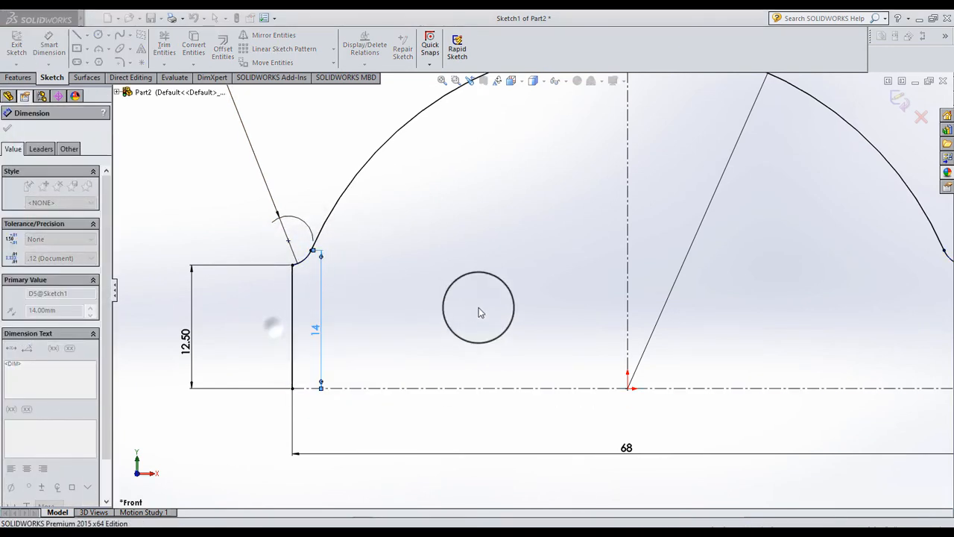
click(478, 307)
scroll(594, 288, up, 7)
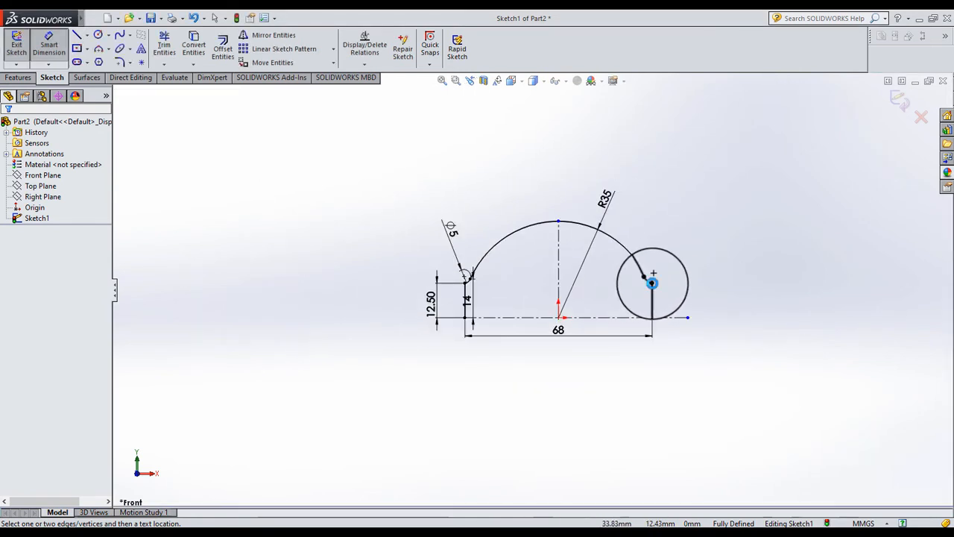
scroll(617, 291, down, 2)
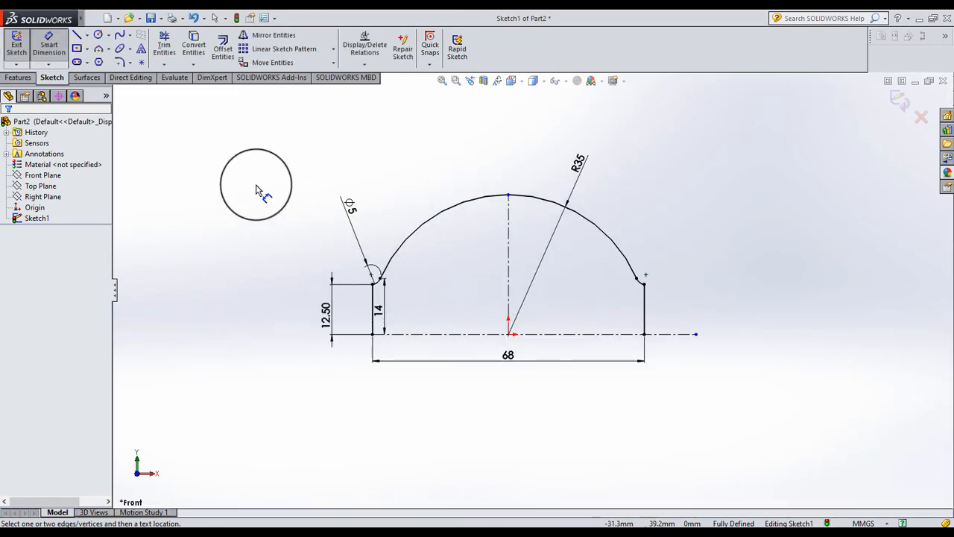
click(18, 78)
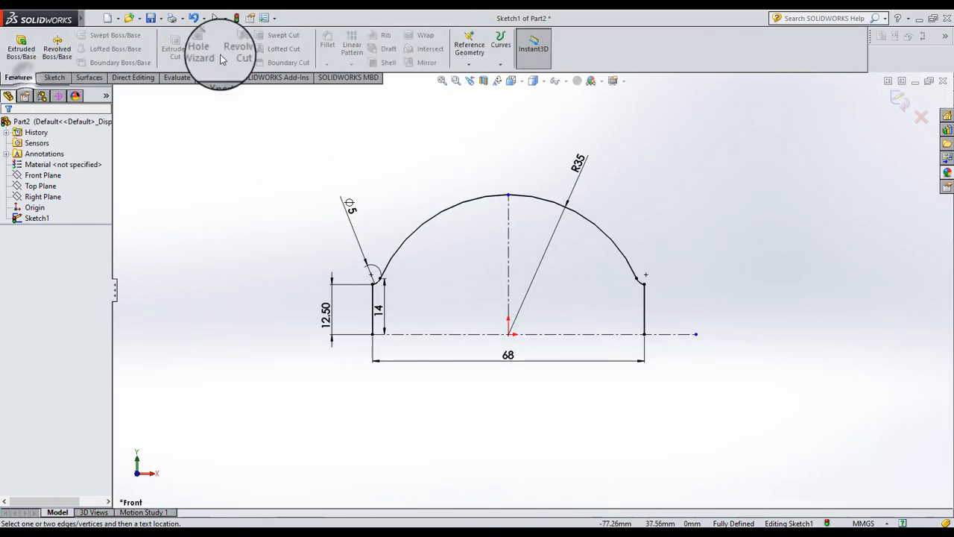
click(54, 77)
click(273, 35)
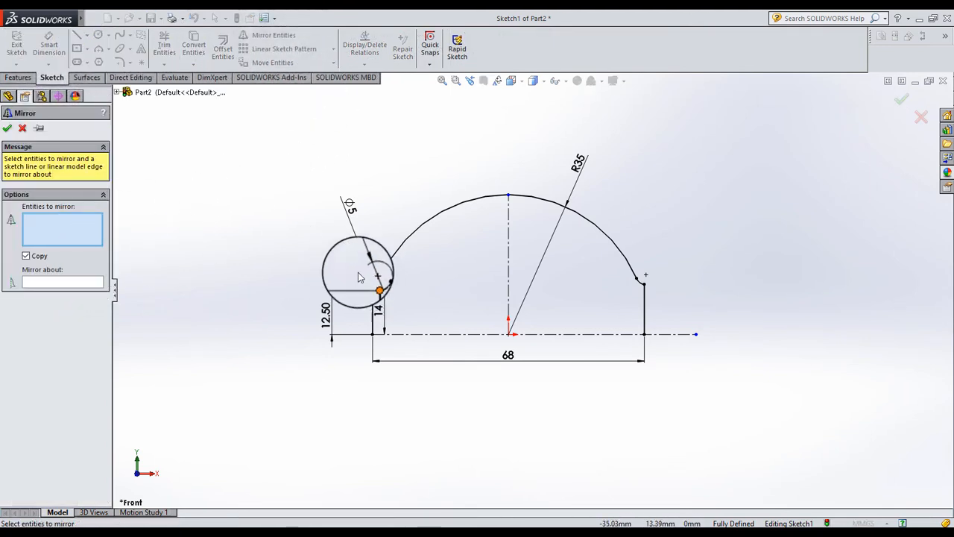
click(22, 128)
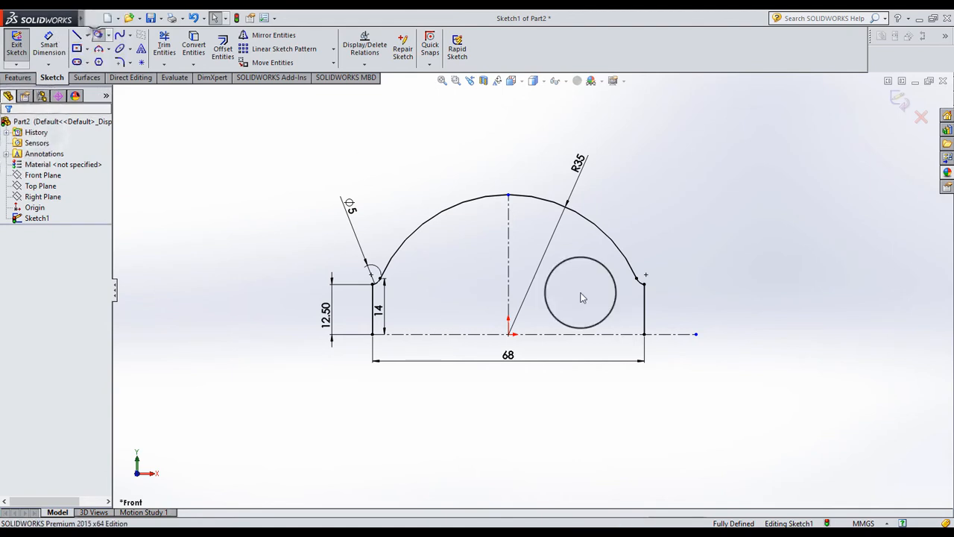
Step: Sketch a circle centered on the origin and dimension its diameter as 50 mm
click(508, 335)
click(477, 431)
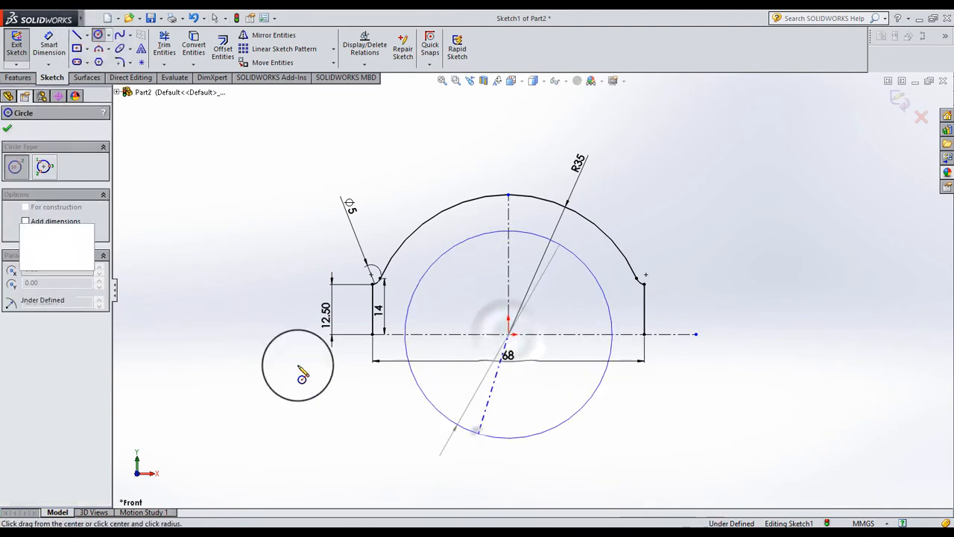
click(48, 43)
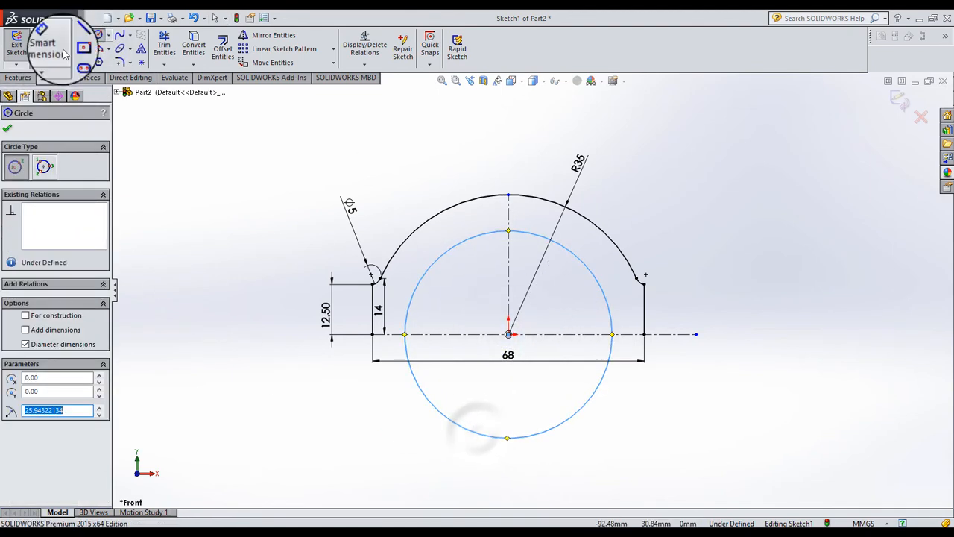
click(465, 270)
click(468, 273)
text(50)
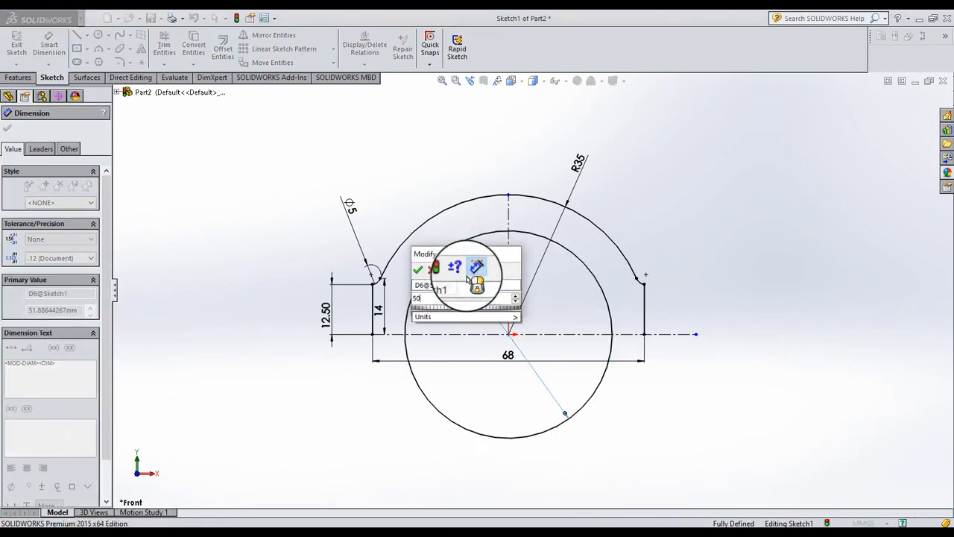
key(Return)
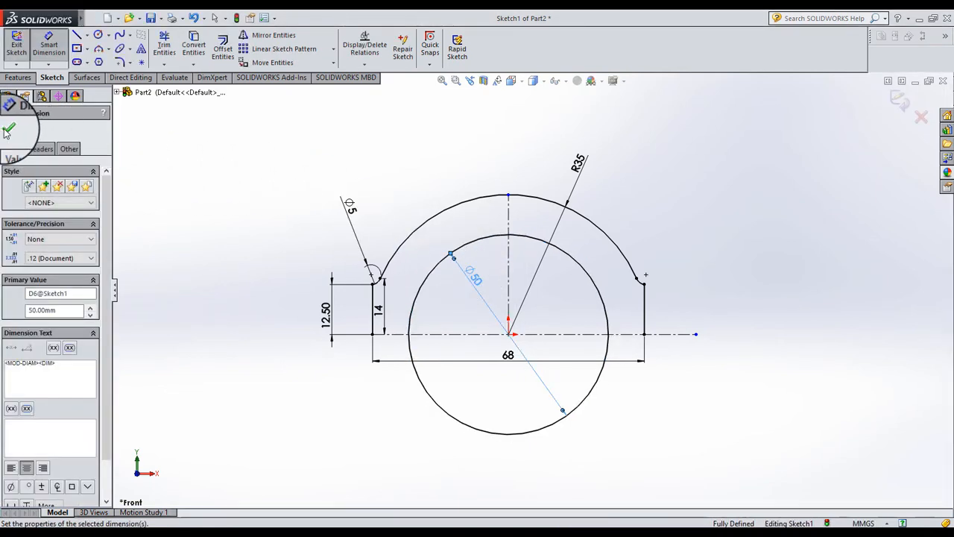
click(15, 128)
Step: Mirror the large arc, both small arcs and both vertical end lines about the horizontal centerline
click(267, 43)
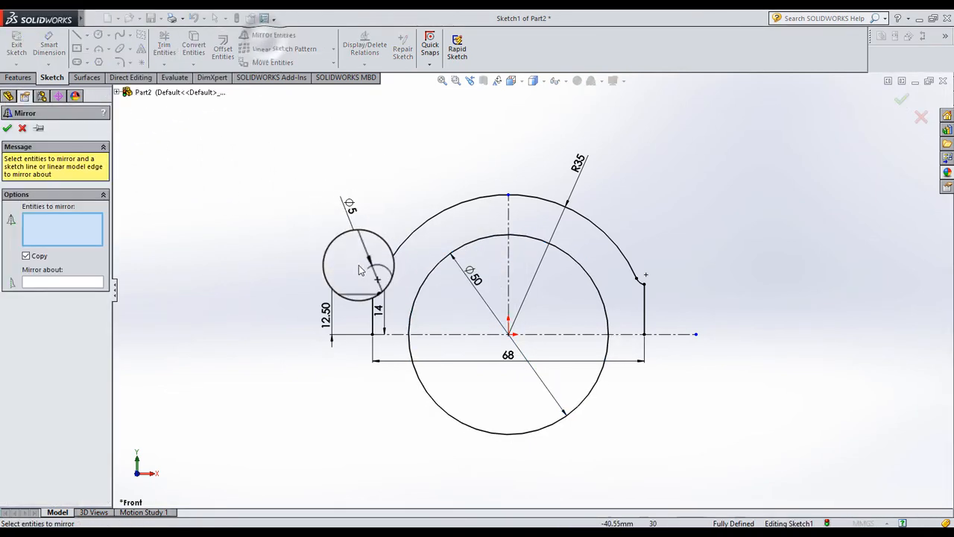
scroll(349, 287, down, 3)
drag(361, 309, 351, 253)
click(384, 313)
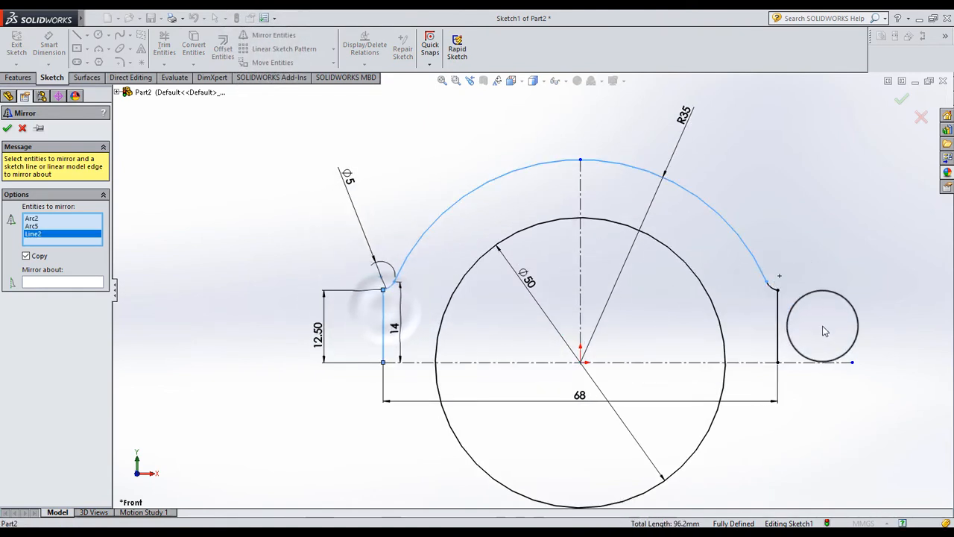
drag(824, 330, 769, 300)
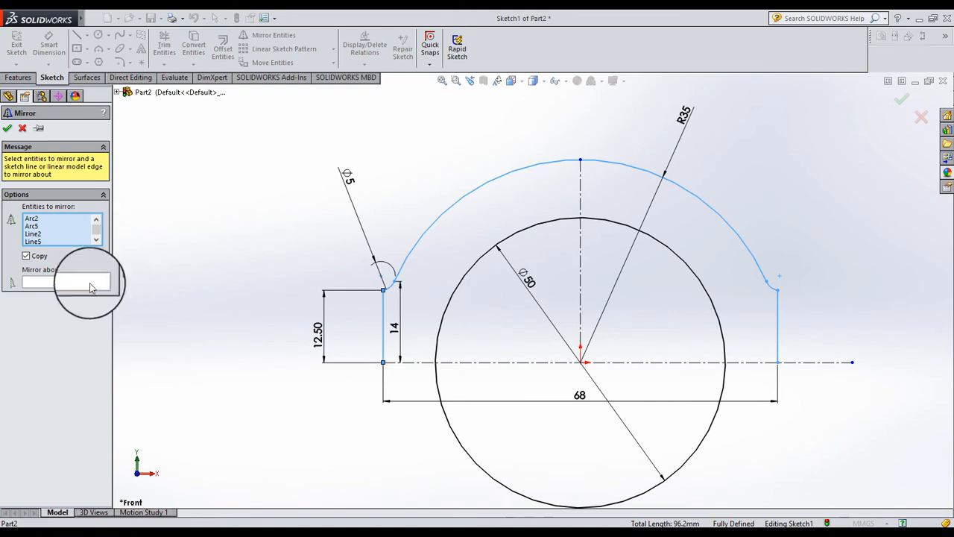
click(74, 282)
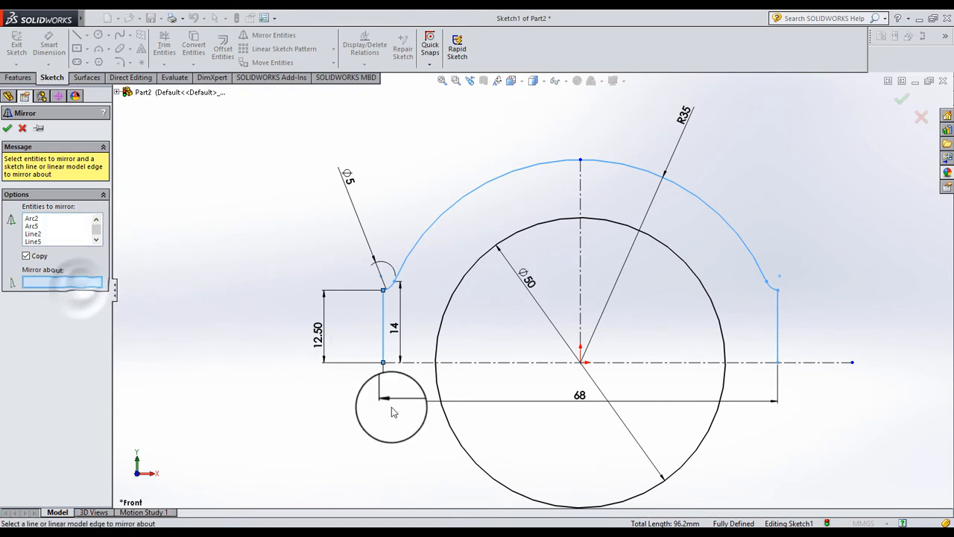
click(415, 363)
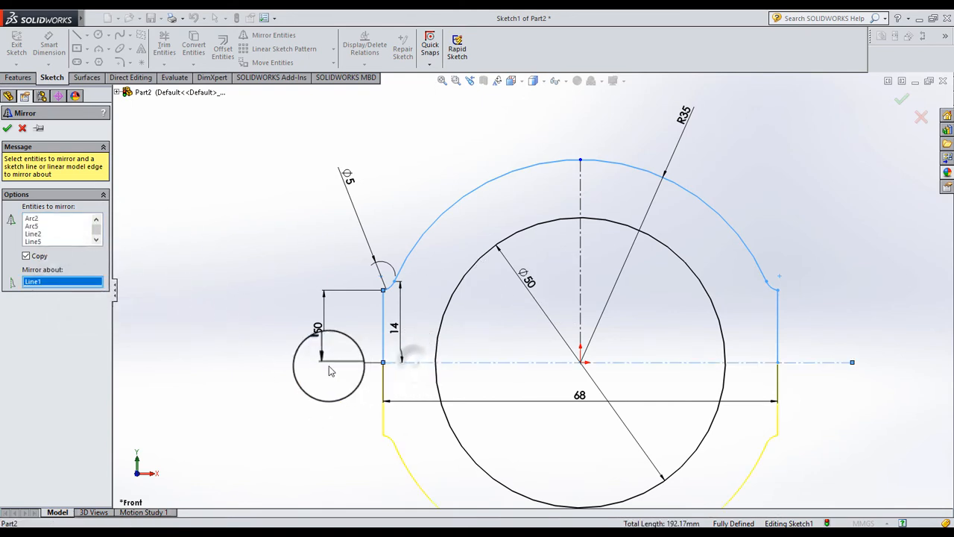
click(10, 126)
Step: Extrude the closed ring profile as a boss from the sketch plane, using Mid Plane with a depth of 80 mm
scroll(450, 262, up, 4)
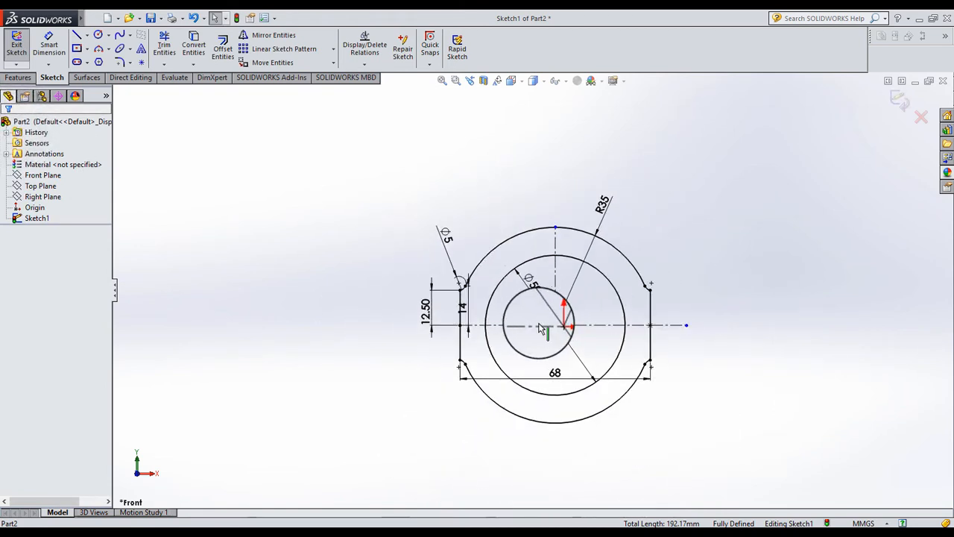
middle_drag(537, 324, 492, 387)
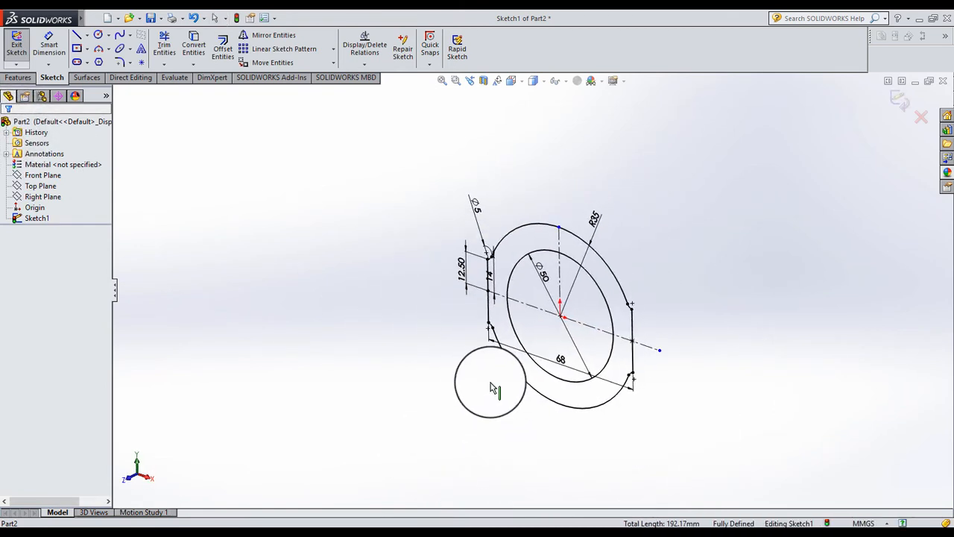
click(15, 77)
click(26, 52)
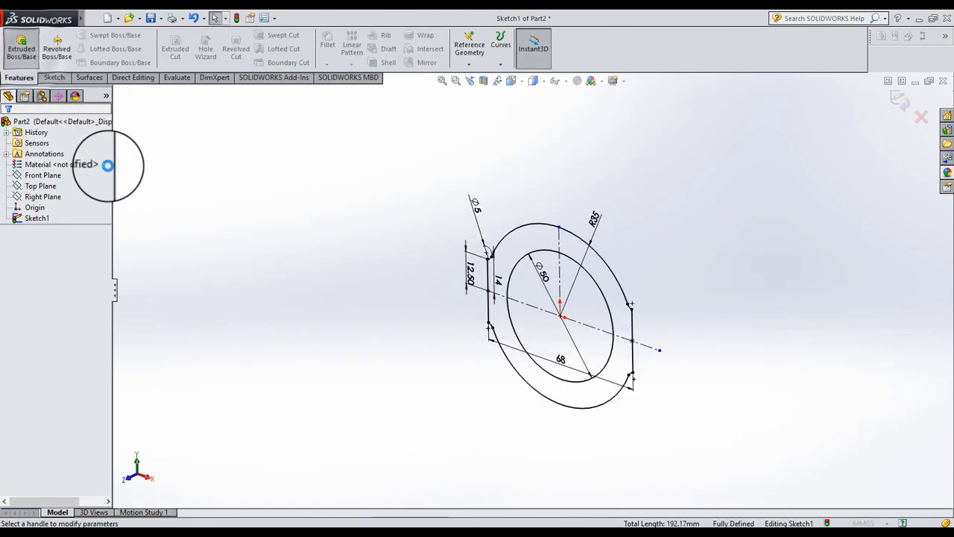
click(73, 163)
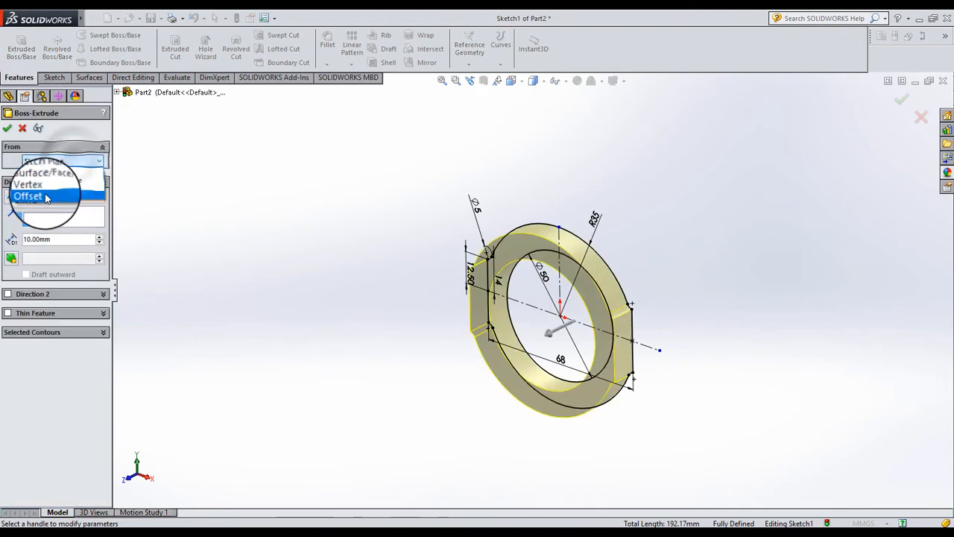
click(145, 177)
click(73, 200)
click(45, 247)
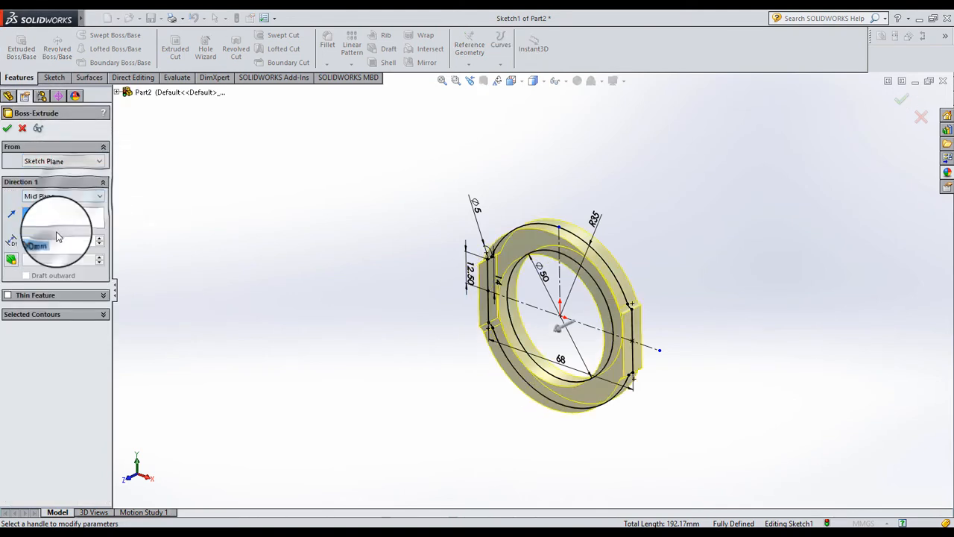
click(69, 249)
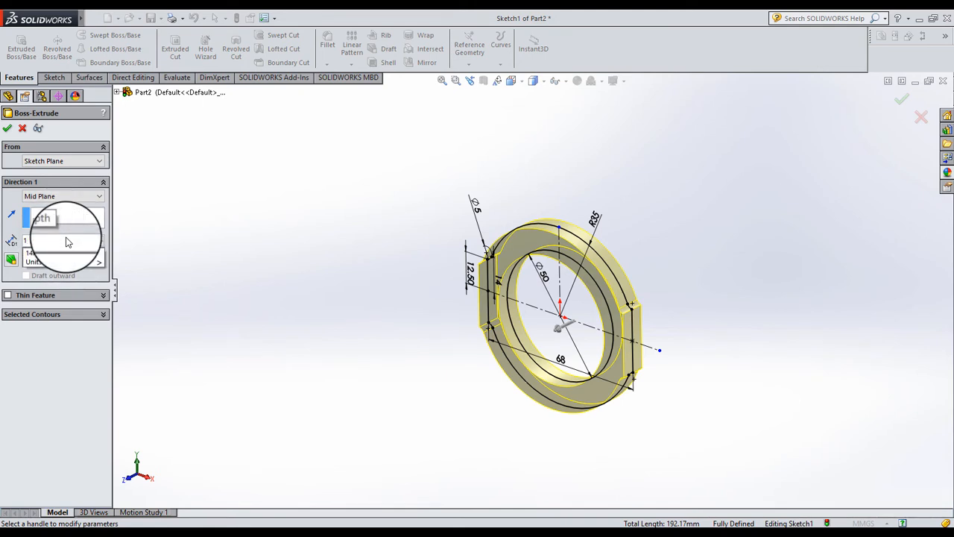
key(BackSpace)
text(80)
key(Return)
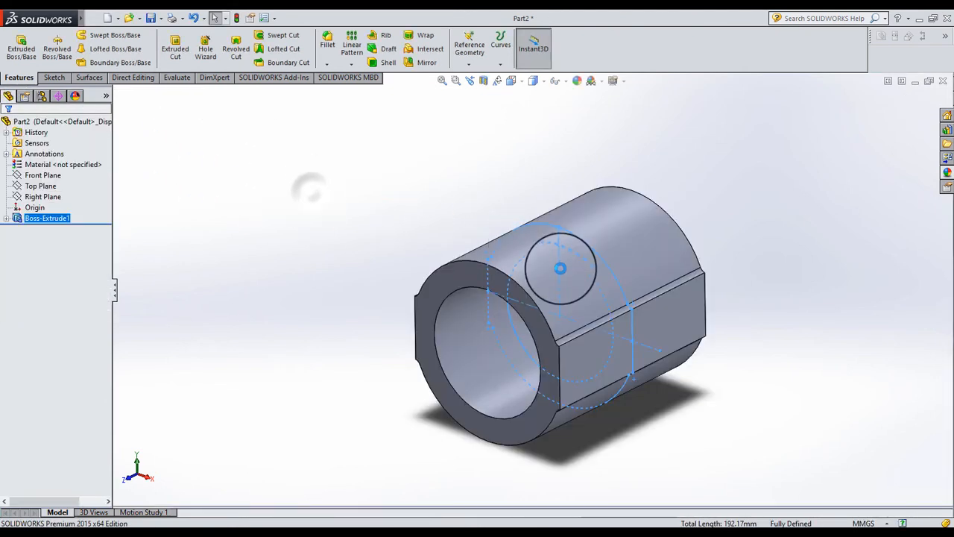
Step: Start a new sketch on the extruded body's flat right side face
scroll(655, 308, up, 3)
scroll(611, 288, down, 2)
scroll(542, 269, down, 1)
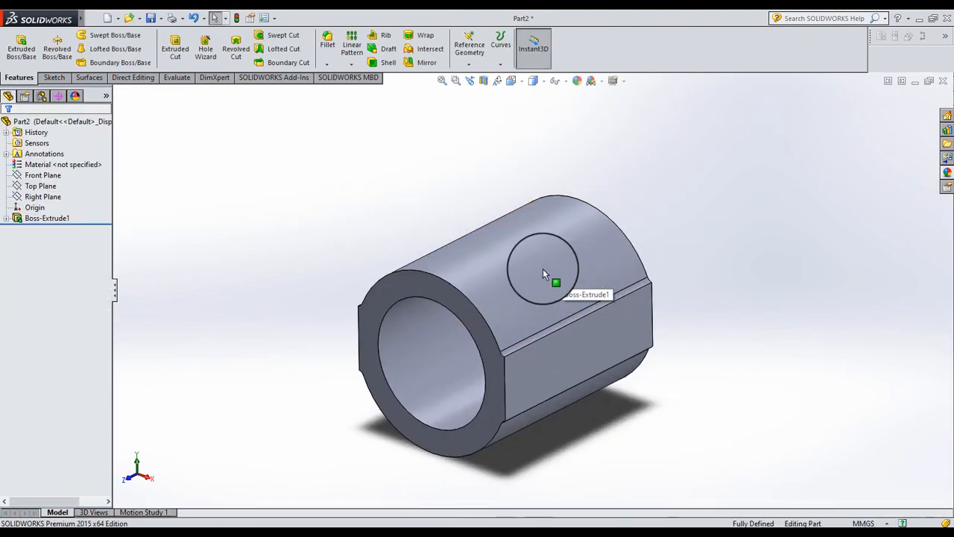
click(578, 363)
click(616, 320)
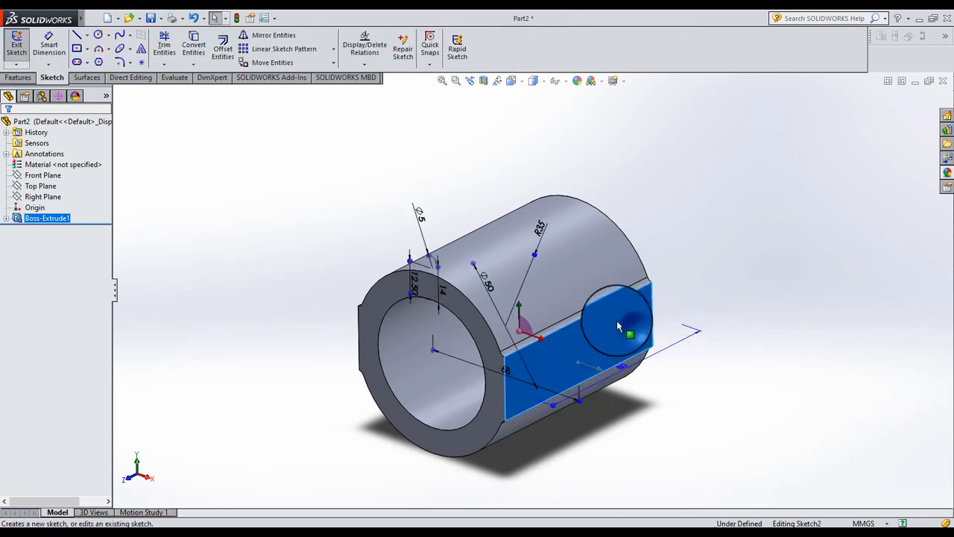
Step: Orient the view normal to the flat side face being sketched on
click(527, 91)
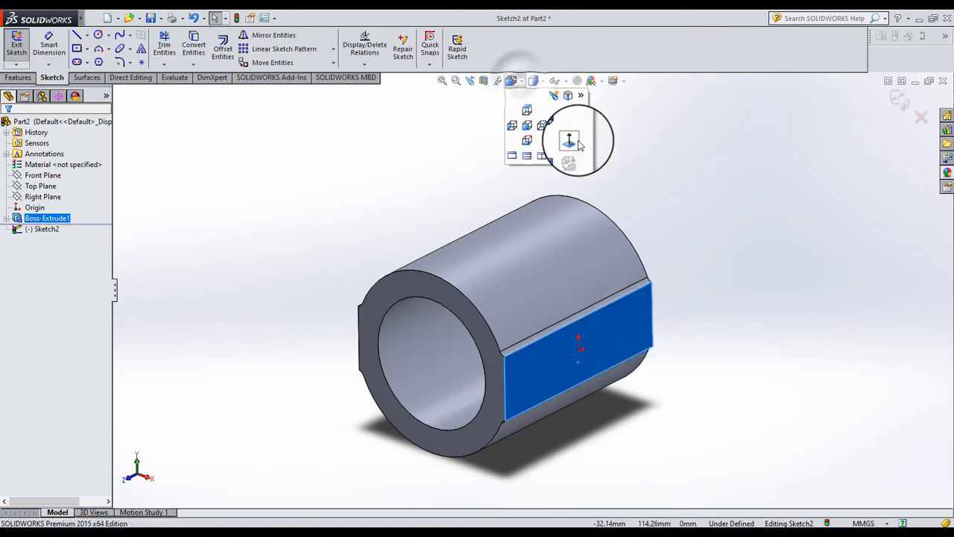
click(571, 141)
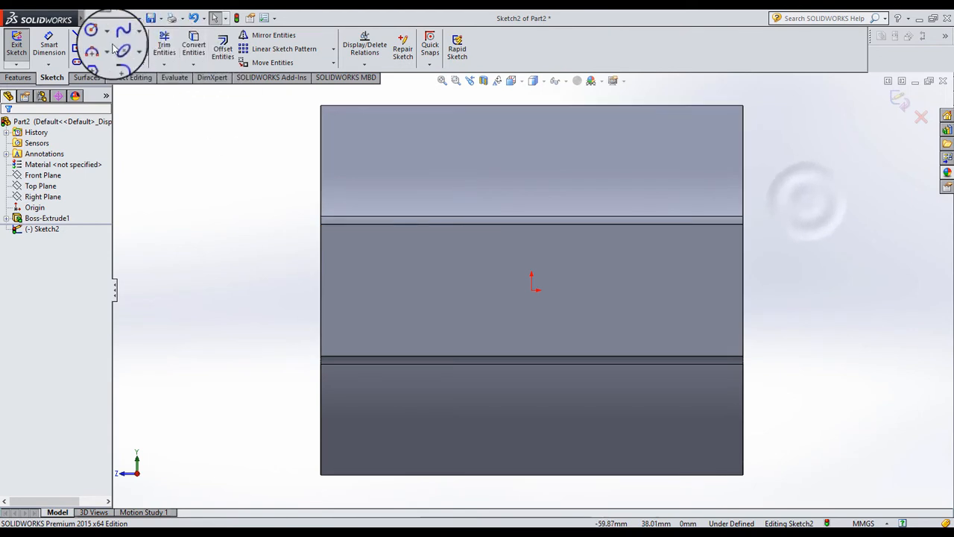
click(87, 35)
click(102, 61)
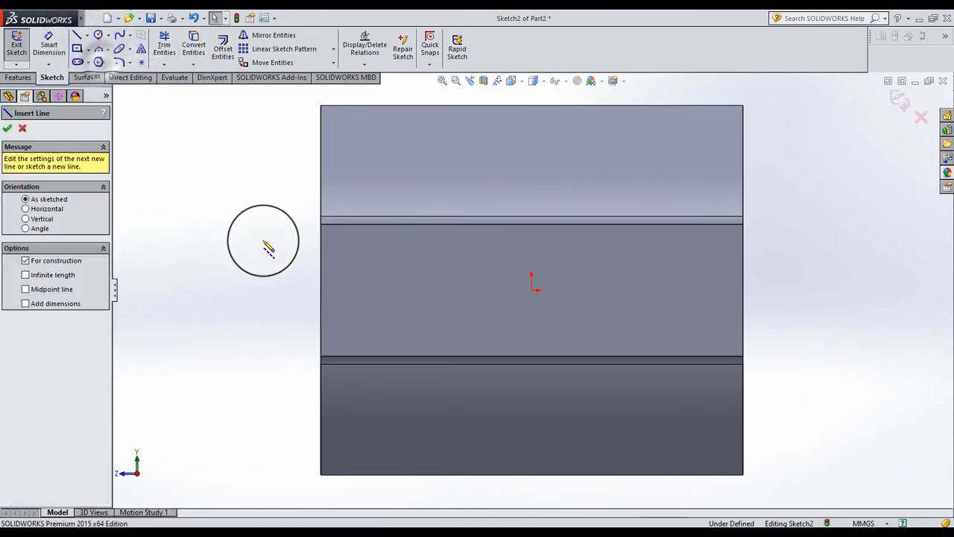
click(320, 290)
key(Escape)
key(Escape)
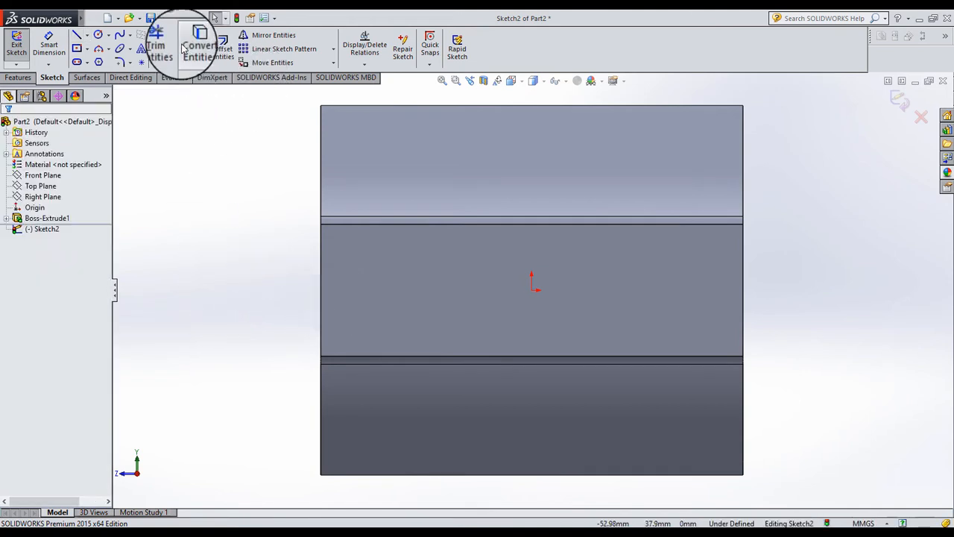
Step: Draw a horizontal centerline through the origin, spanning the flat face from one end edge to the other
click(88, 35)
click(102, 60)
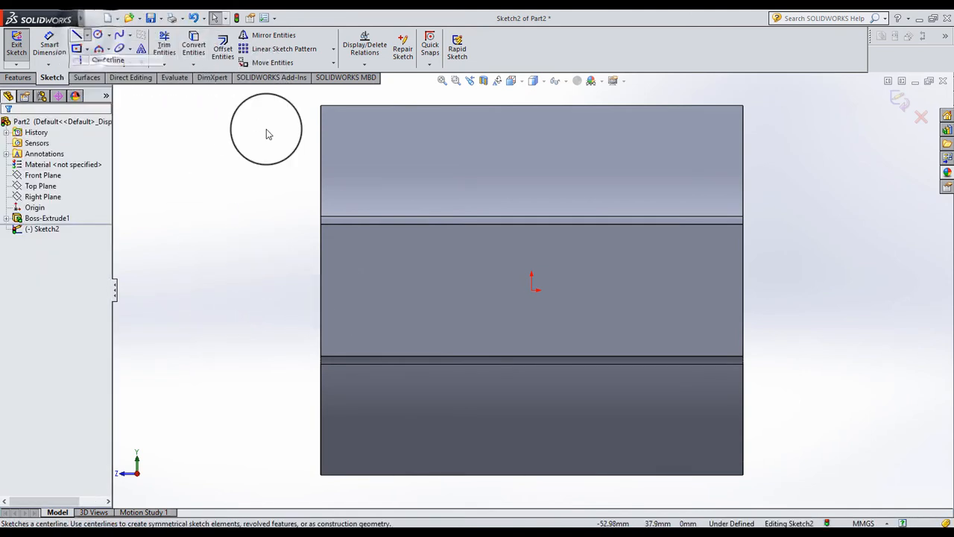
click(320, 290)
click(743, 290)
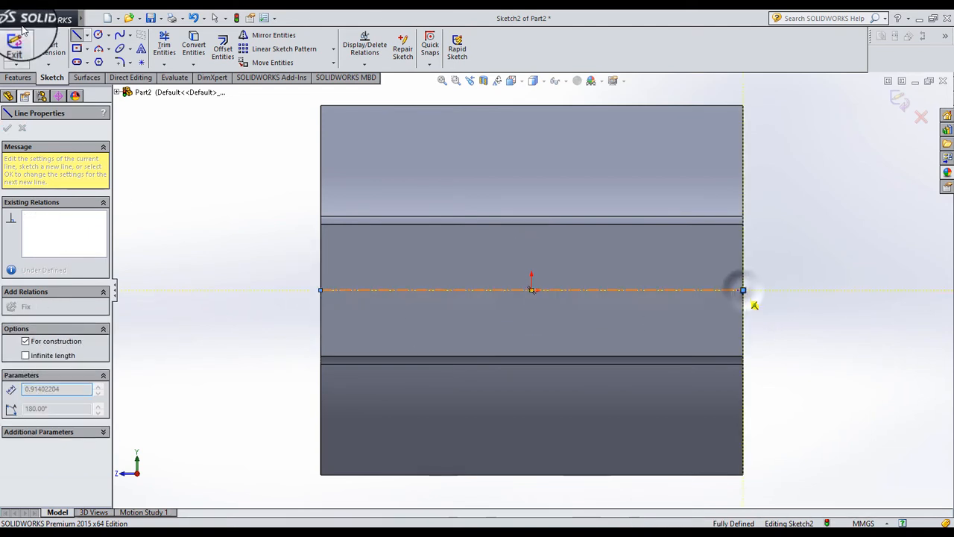
click(98, 35)
click(393, 319)
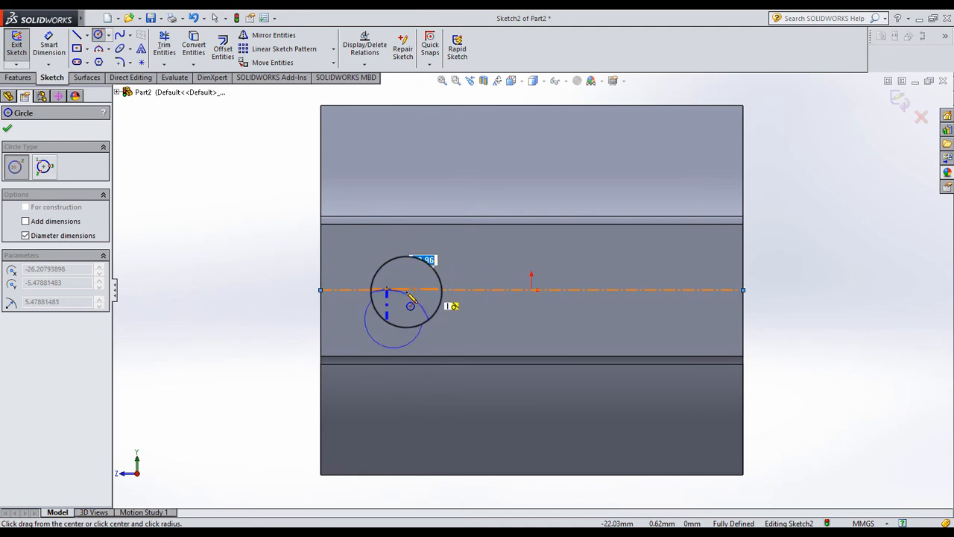
key(Escape)
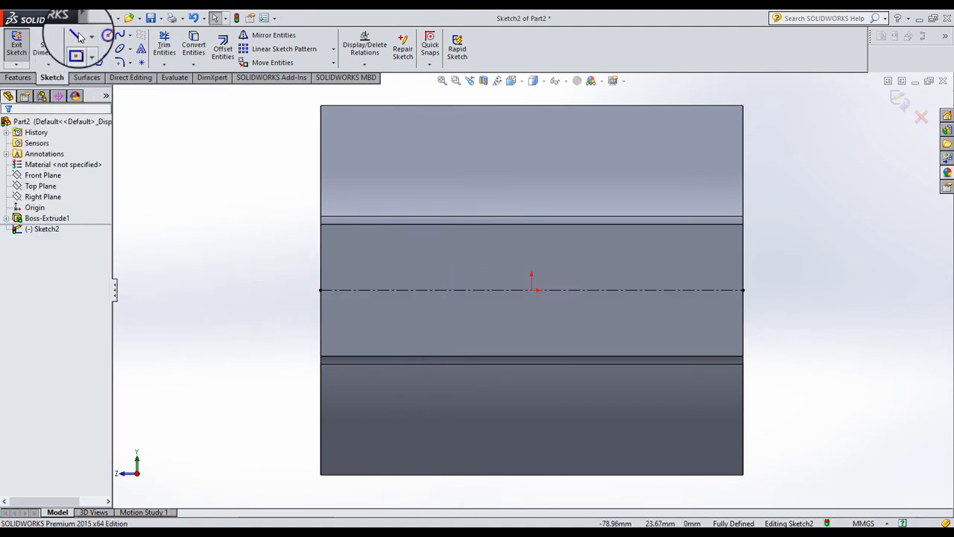
click(94, 18)
click(289, 164)
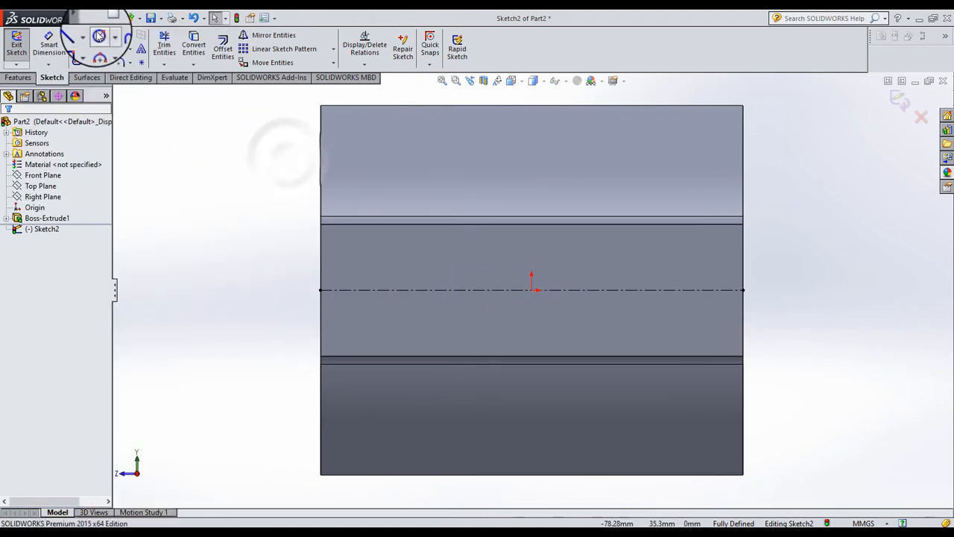
Step: Sketch two circles centered on the horizontal centerline, one either side of the origin, about 10.9 mm and 11.4 mm in diameter
click(98, 35)
click(383, 290)
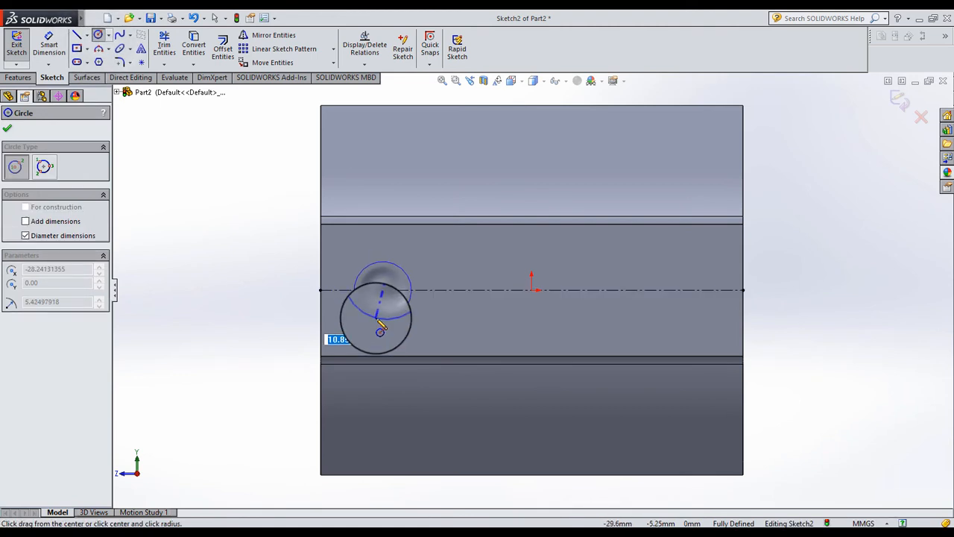
click(382, 318)
click(647, 290)
click(640, 320)
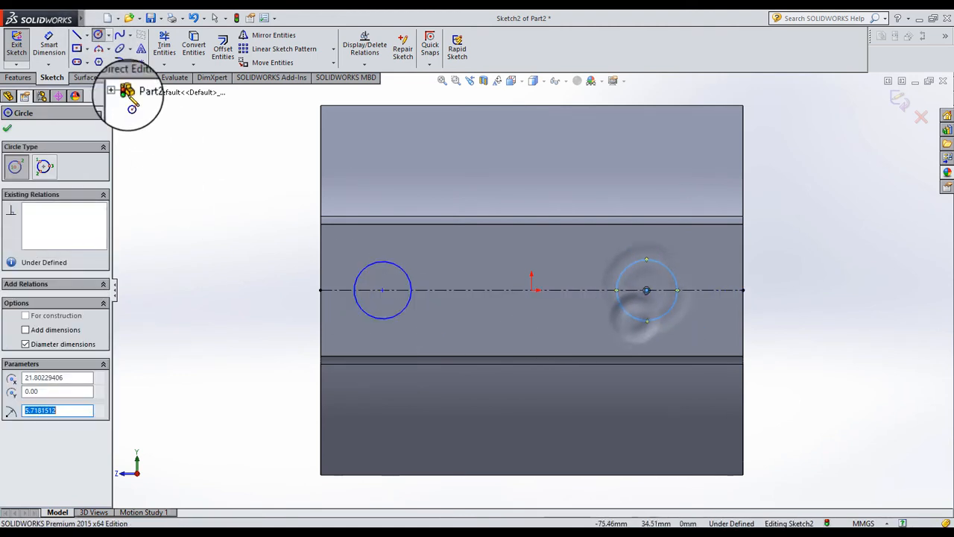
Step: Draw a vertical centerline about 17 mm long upward from the origin
click(88, 35)
click(101, 61)
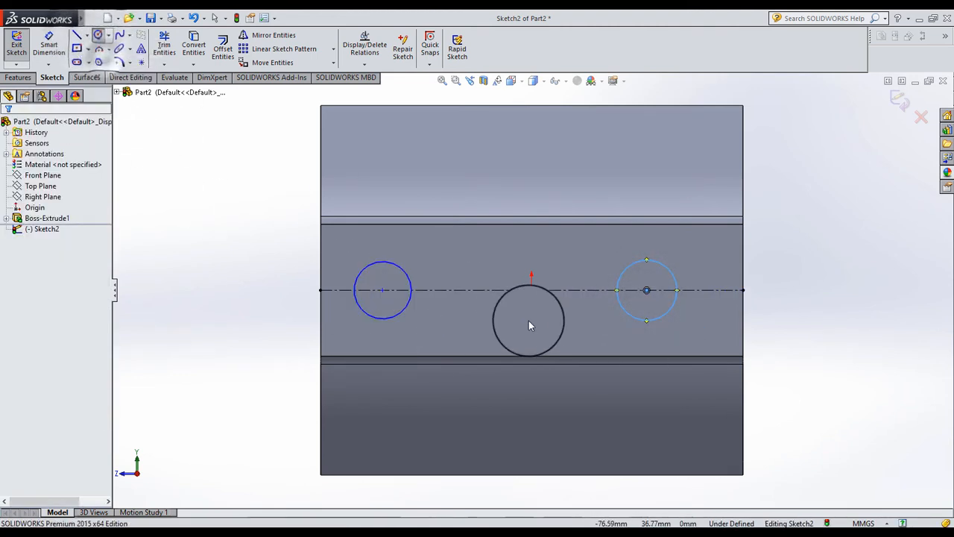
click(532, 290)
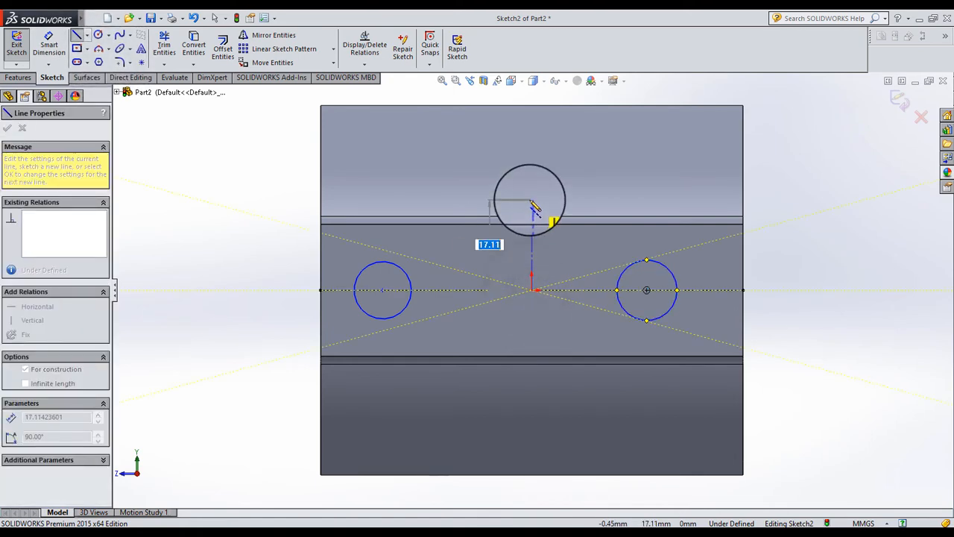
click(531, 199)
key(Escape)
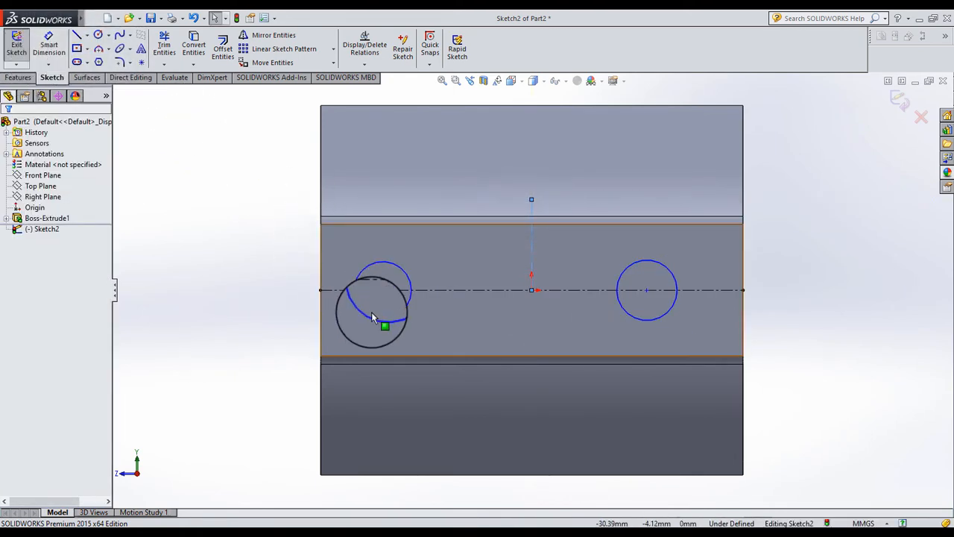
Step: Make the two circles symmetric about the vertical centerline
click(372, 314)
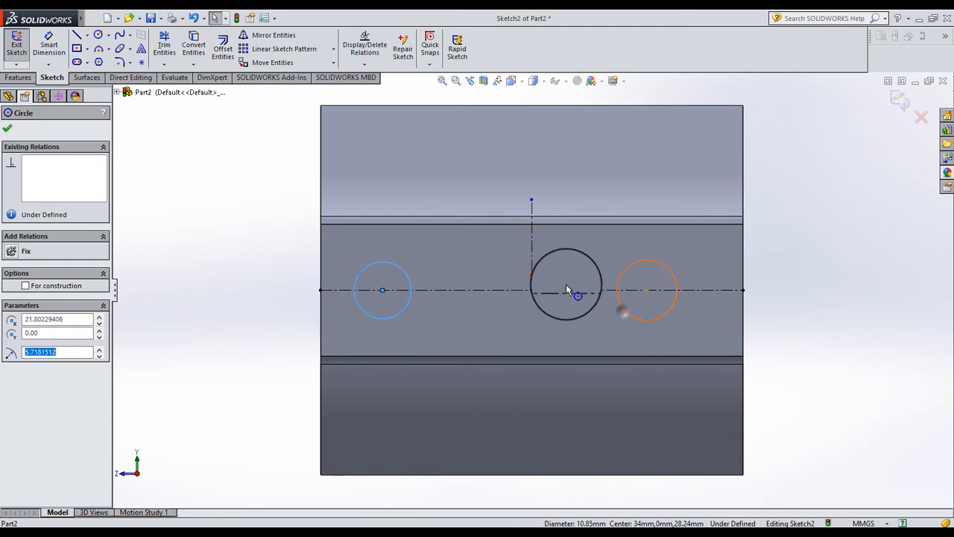
ctrl+click(622, 310)
ctrl+click(531, 240)
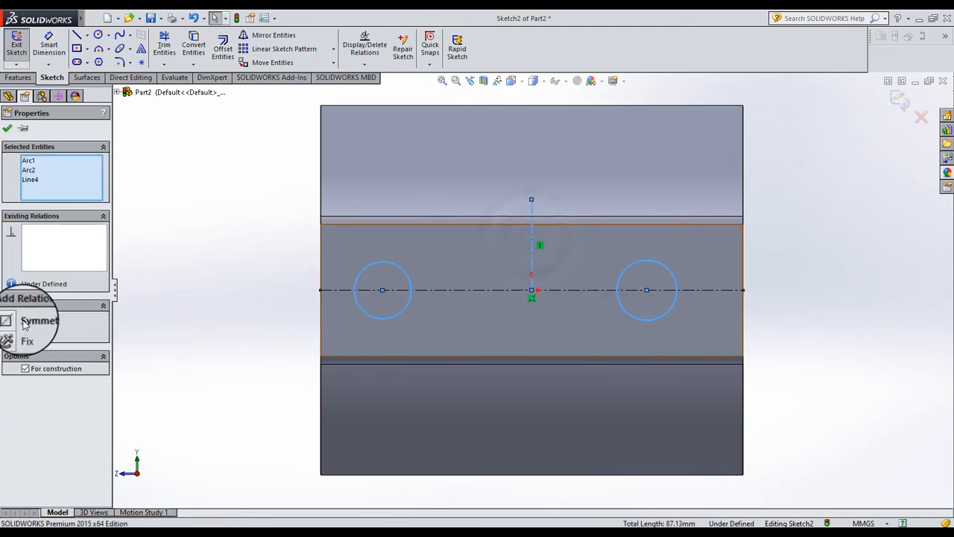
click(31, 321)
click(198, 261)
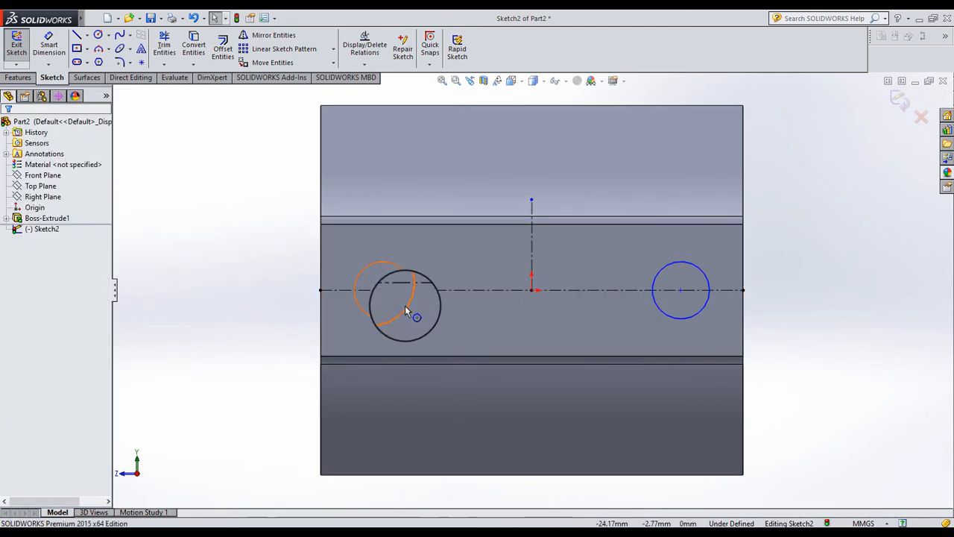
Step: Add an Equal relation between the two circles
click(405, 305)
ctrl+click(666, 316)
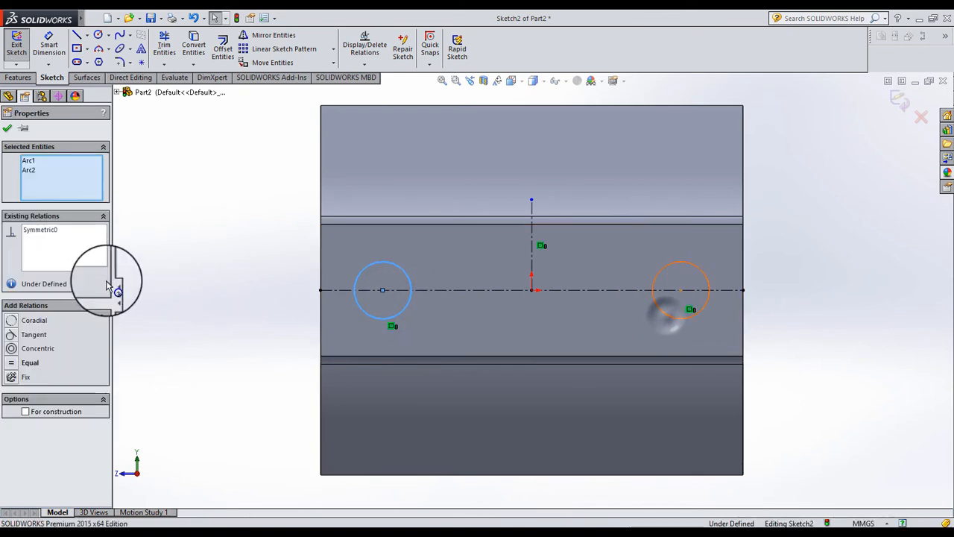
click(15, 364)
click(180, 248)
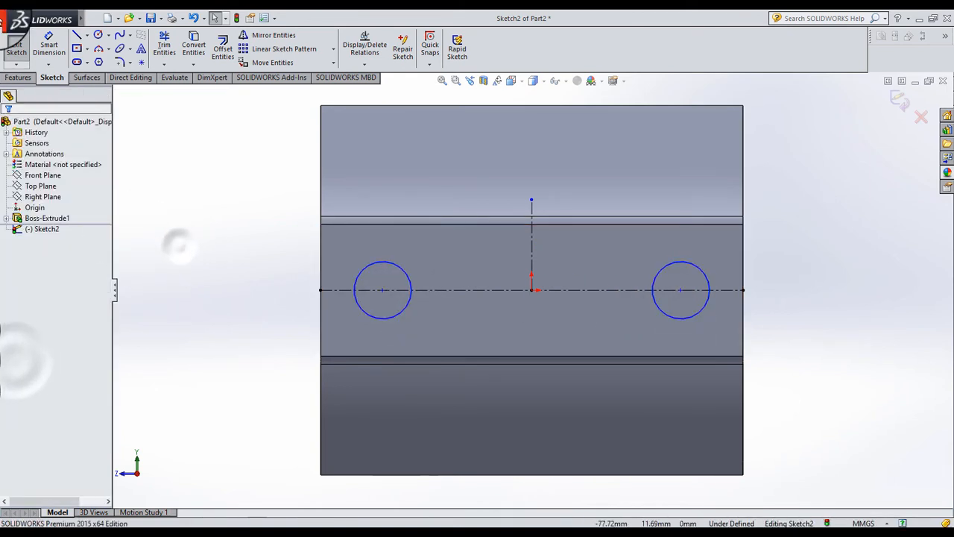
Step: Dimension the diameter of the left circle as 8 mm
click(48, 44)
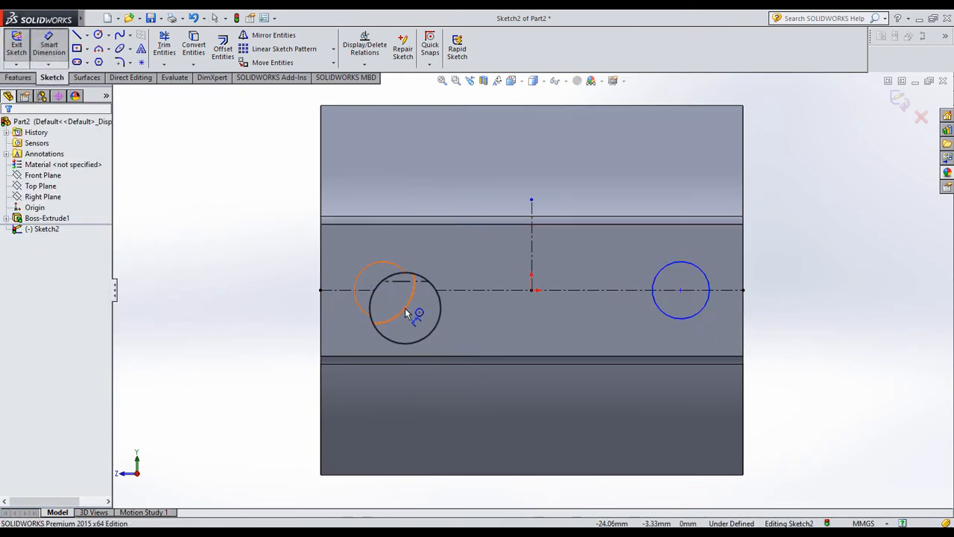
click(404, 308)
click(451, 315)
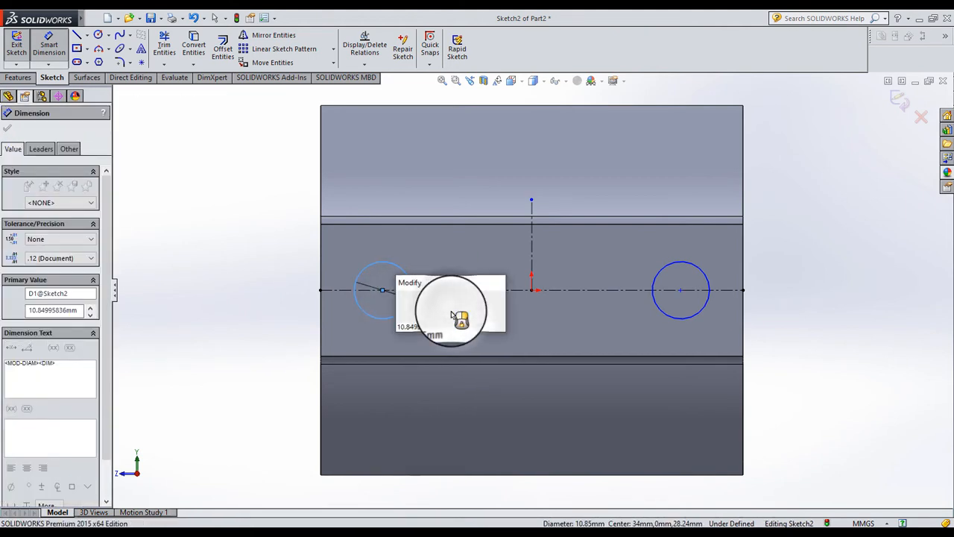
key(Return)
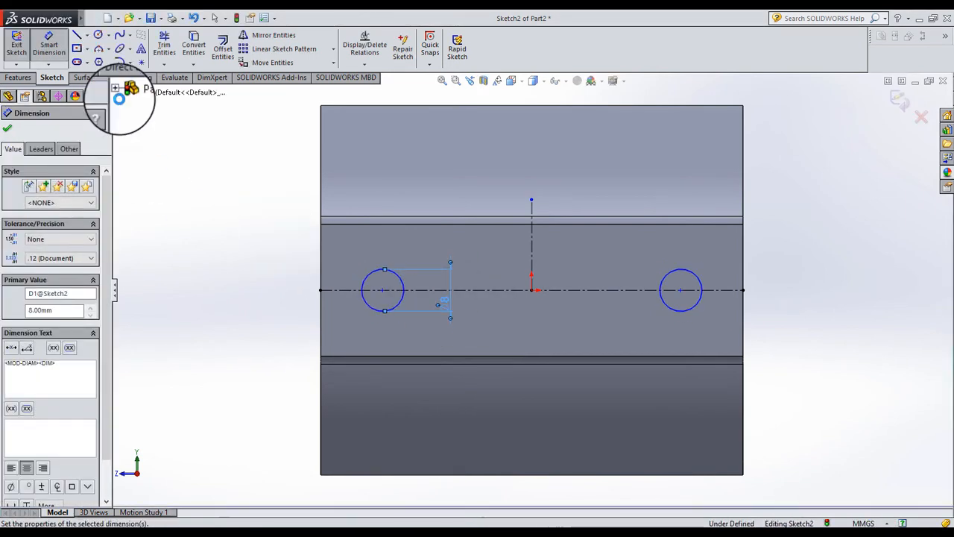
Step: Dimension the distance from the left circle's center to the nearest end edge of the face as 15 mm
click(48, 45)
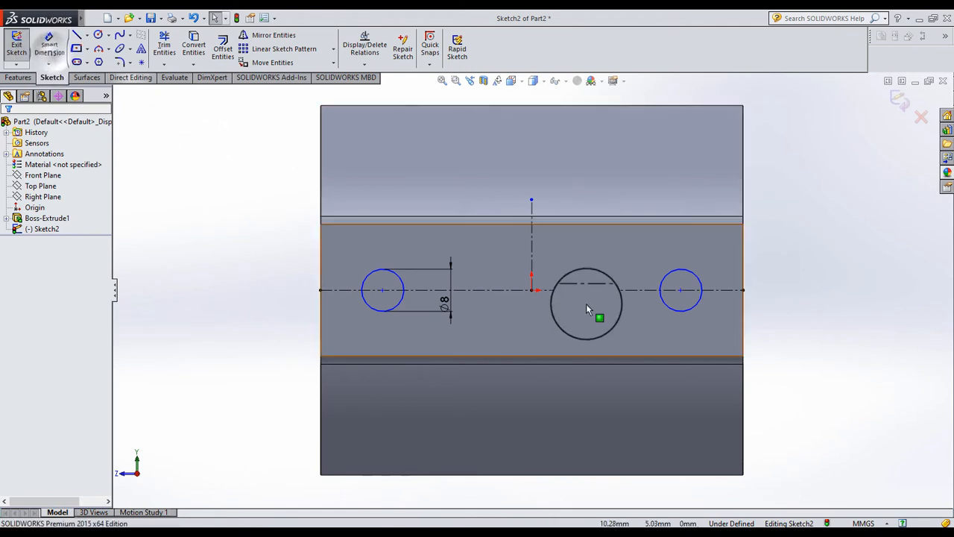
click(49, 45)
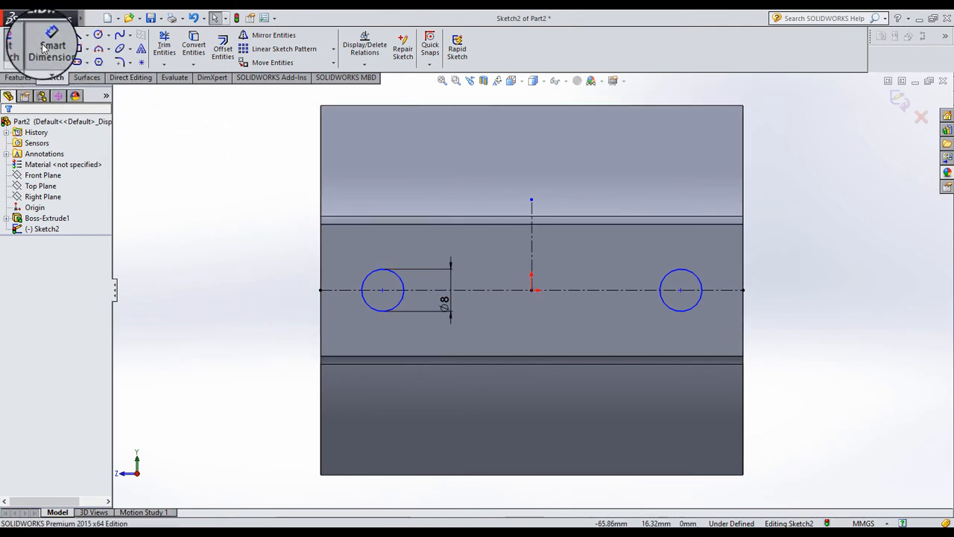
key(Escape)
click(383, 290)
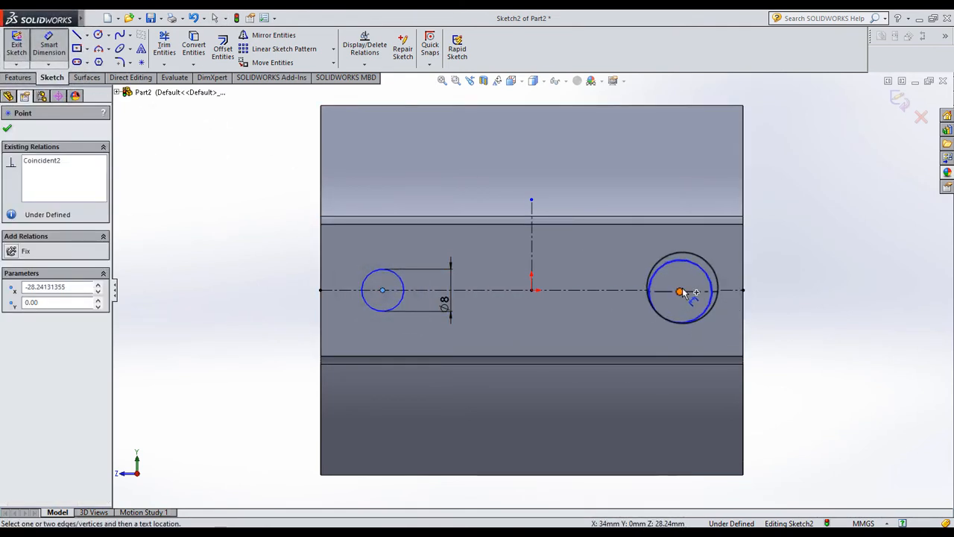
click(321, 240)
click(334, 253)
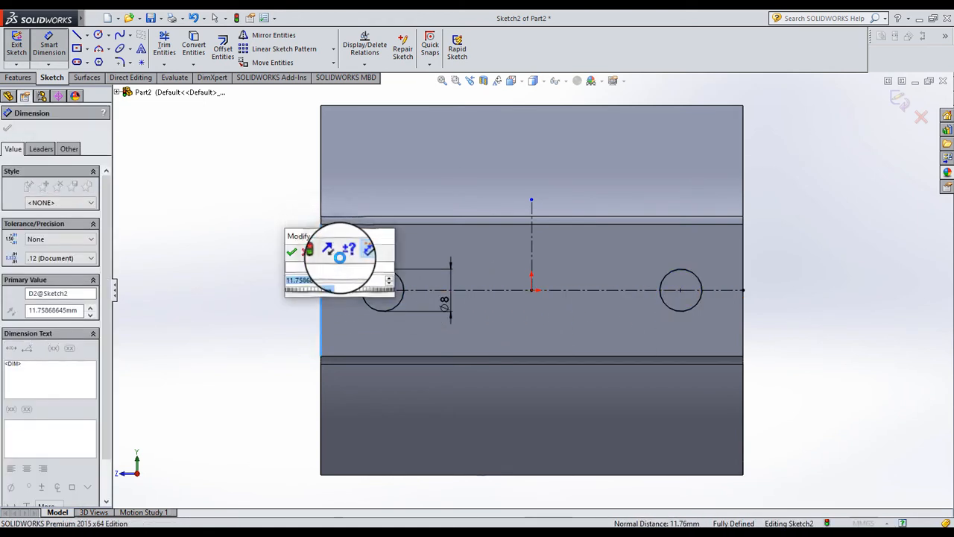
text(15)
key(Return)
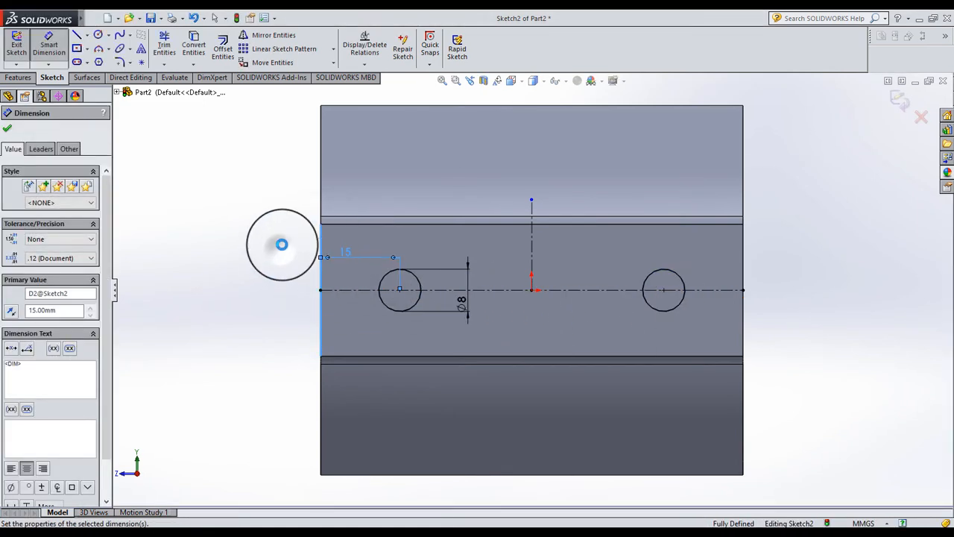
click(281, 245)
Step: Cut-extrude both circles through the body from the sketch plane, using Blind with a depth of 80 mm
click(6, 79)
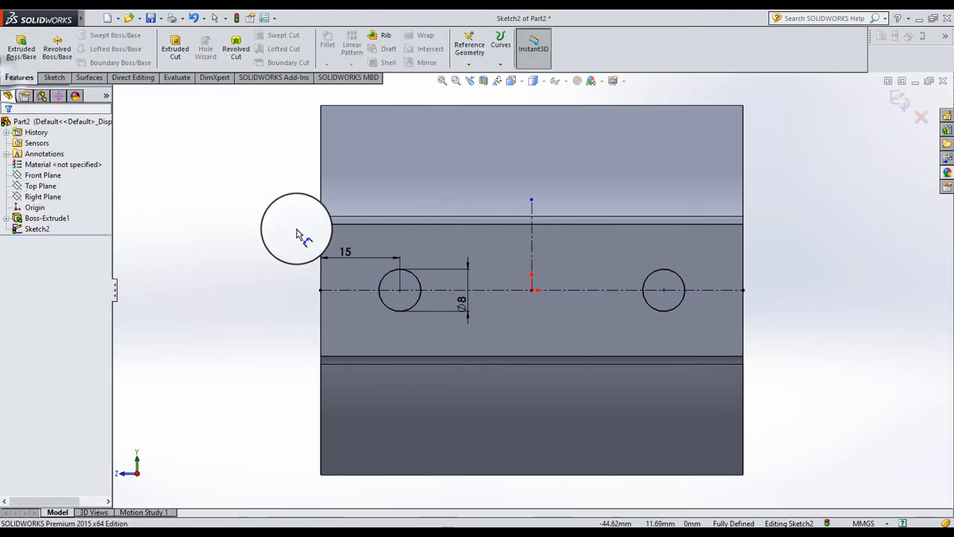
mouse_move(305, 238)
middle_down()
mouse_move(425, 308)
mouse_move(328, 276)
middle_up()
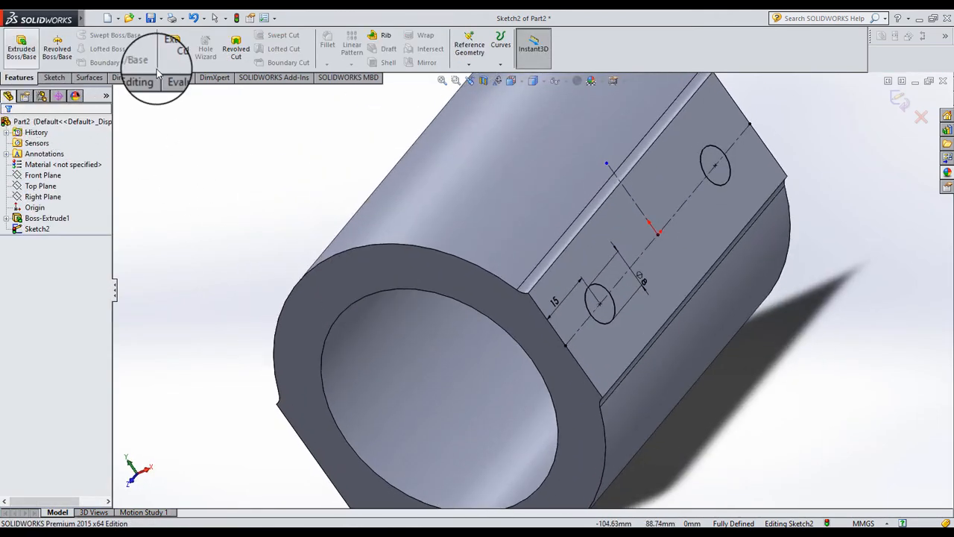
click(176, 49)
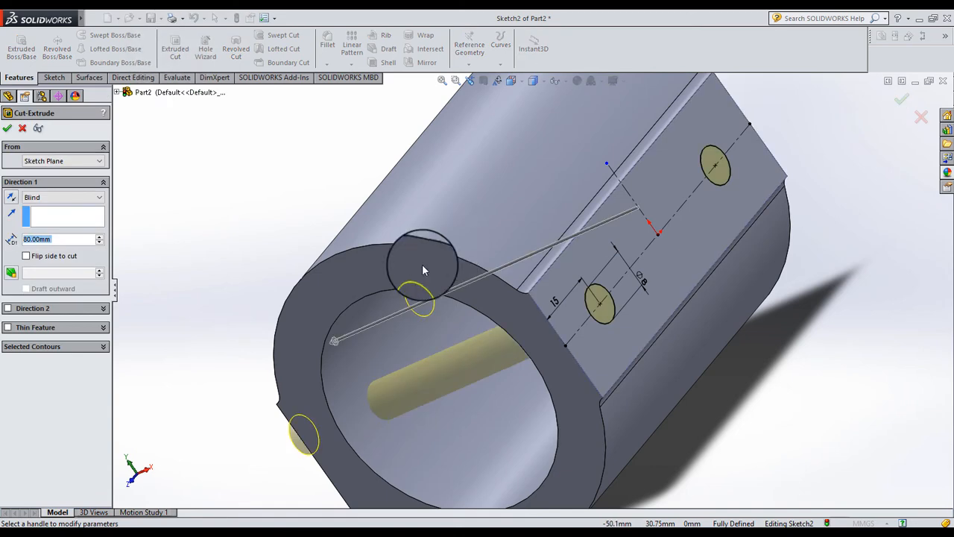
middle_drag(273, 288, 413, 237)
click(8, 130)
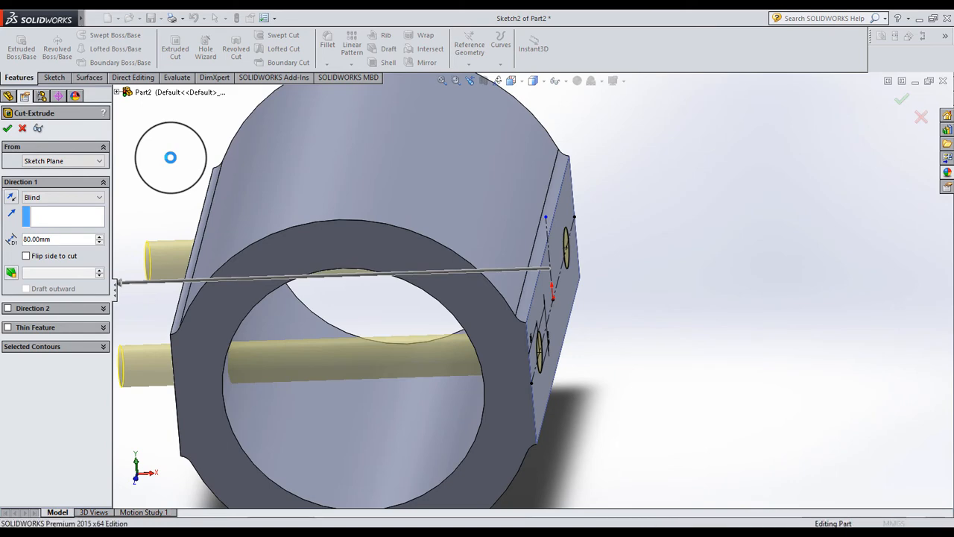
middle_drag(464, 251, 419, 284)
scroll(419, 284, up, 2)
click(344, 197)
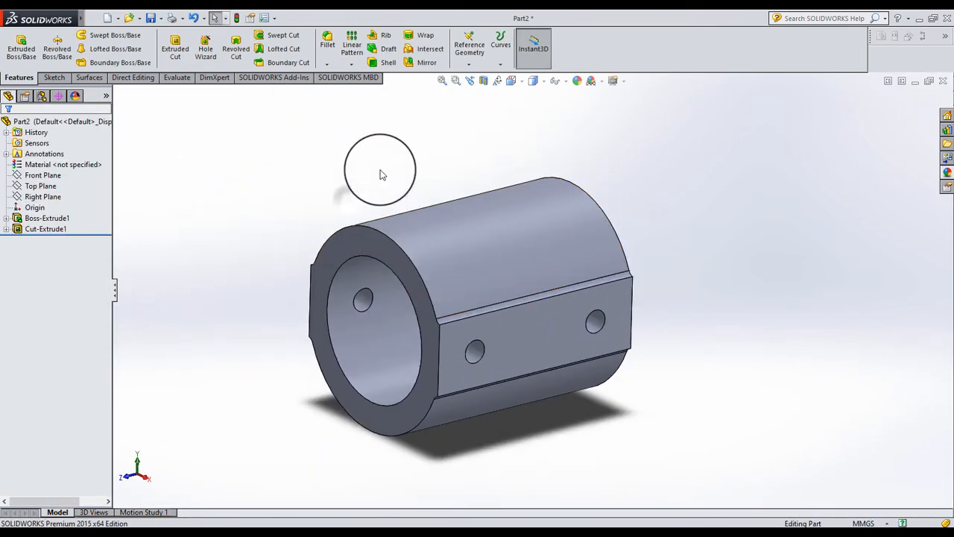
Step: Create a reference plane offset 18 mm from the ring-shaped front end face, flipped toward the inside of the body
click(401, 263)
click(469, 63)
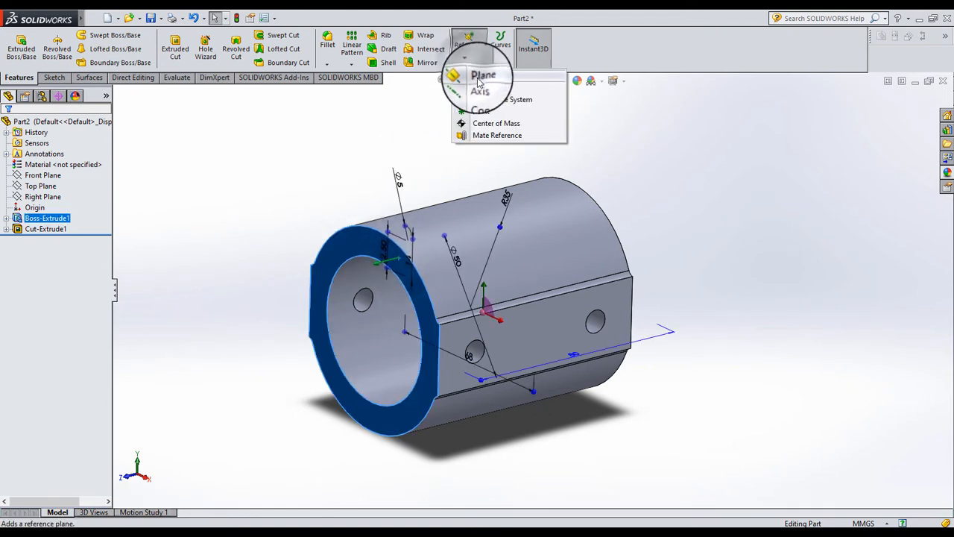
click(478, 79)
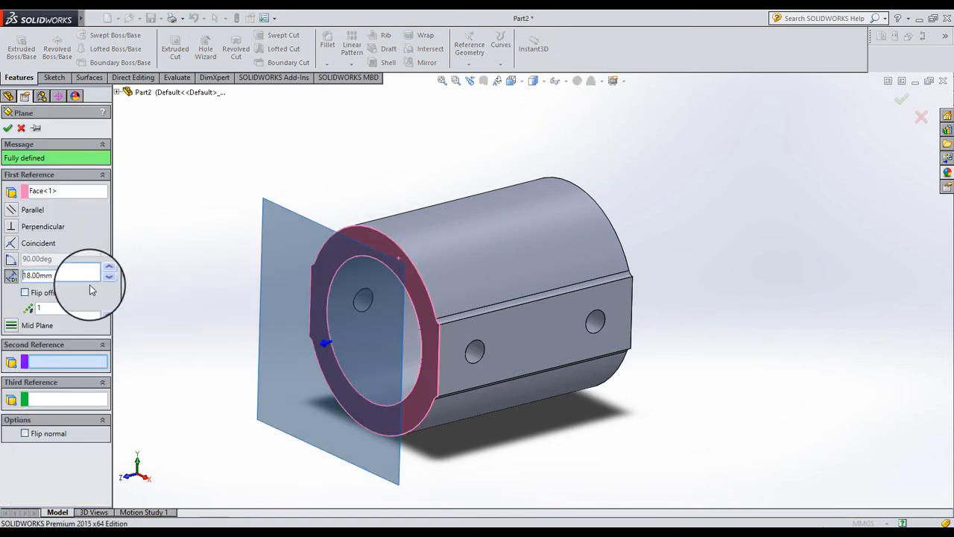
click(42, 293)
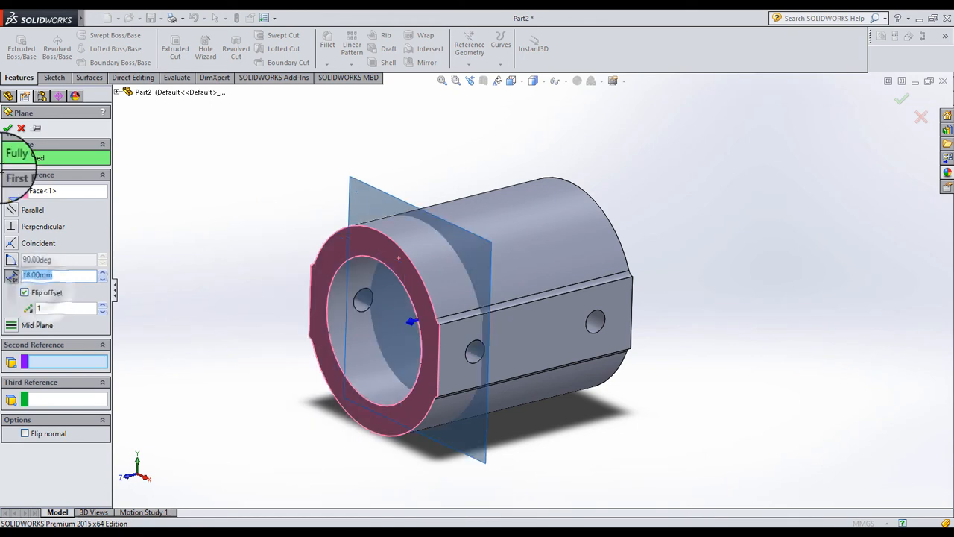
click(8, 131)
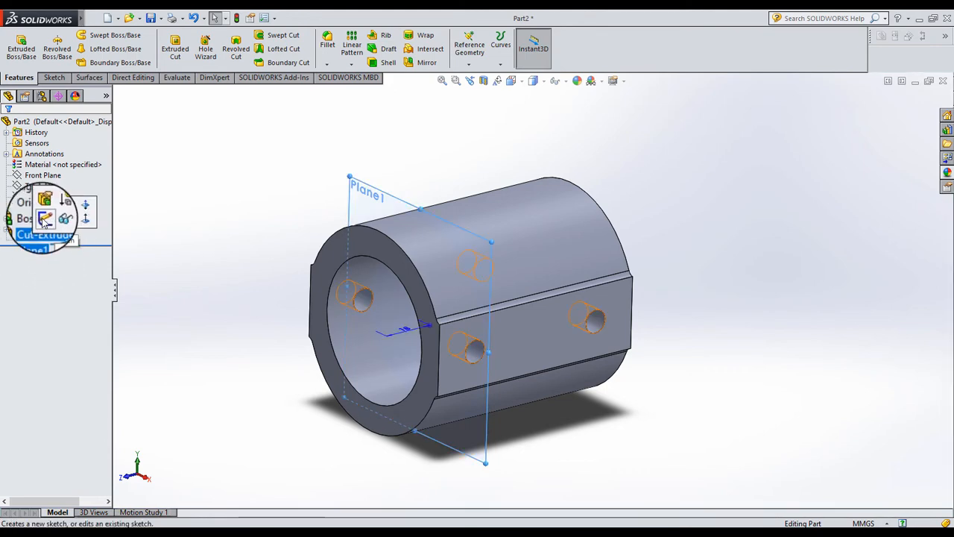
Step: Start a sketch on the new offset plane and convert the body's upper outer arc edge into a sketch entity
click(49, 220)
click(512, 81)
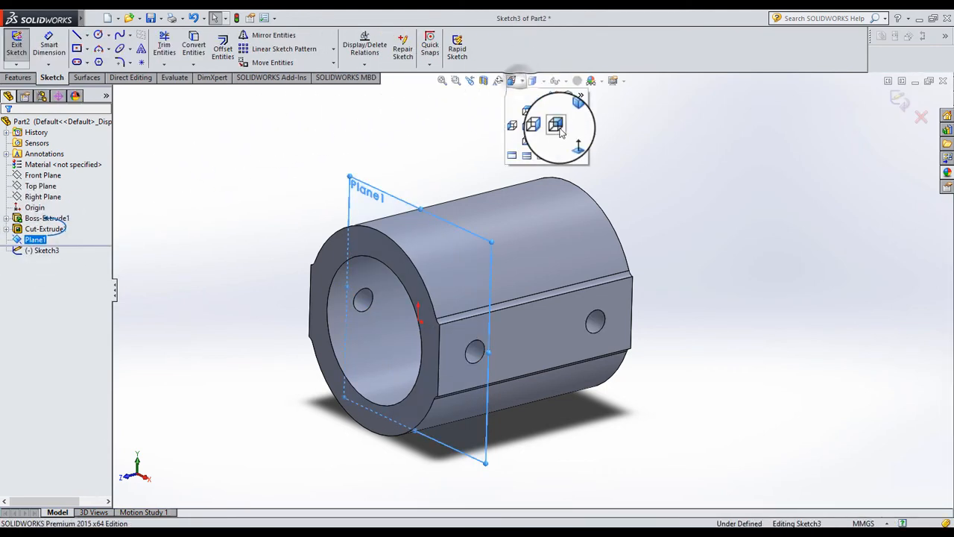
click(571, 140)
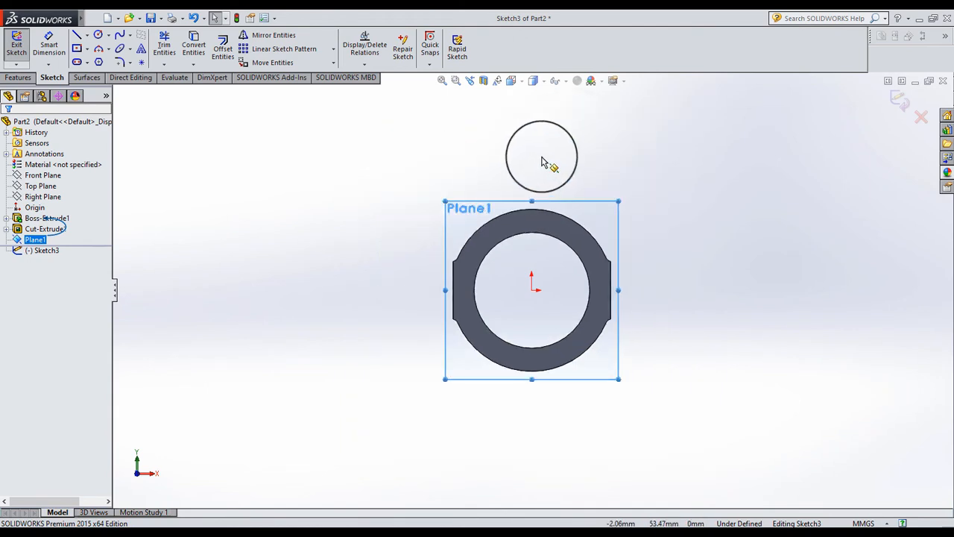
scroll(583, 173, down, 2)
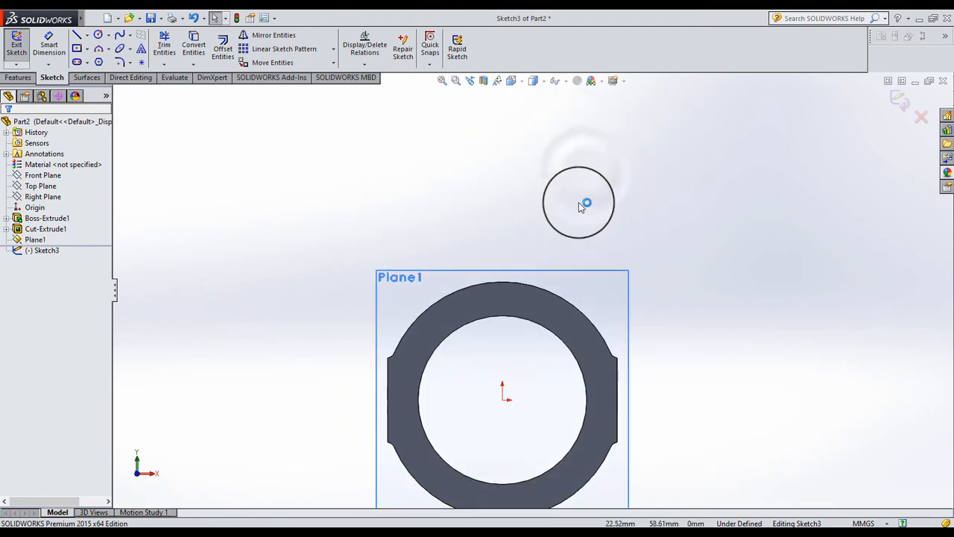
click(504, 287)
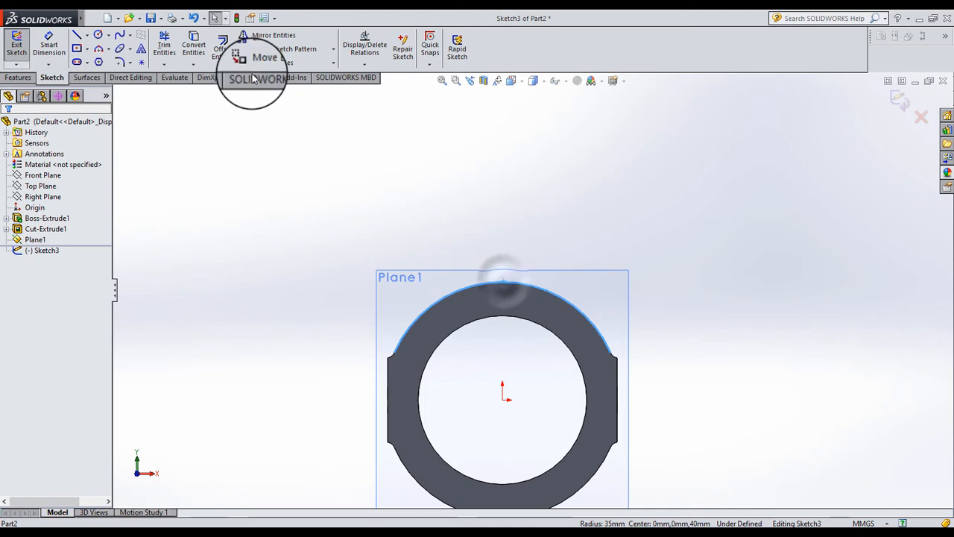
click(190, 46)
click(382, 128)
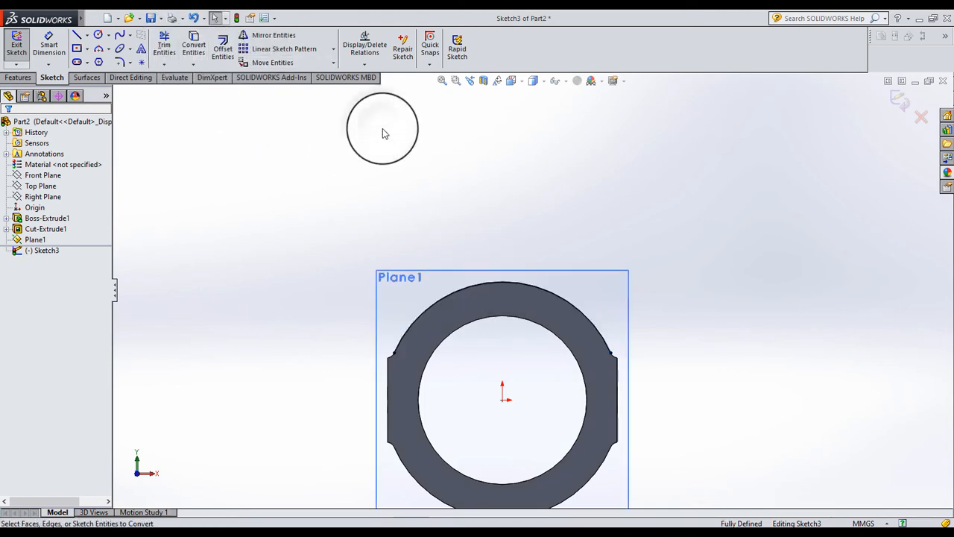
Step: Sketch a vertical centerline about 78 mm long from the origin upward past the top of the body
click(87, 35)
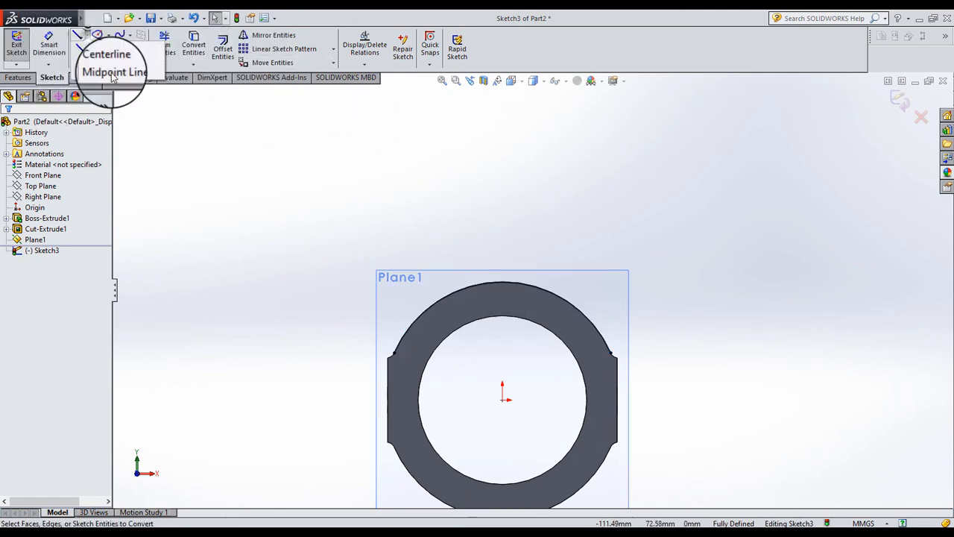
click(113, 56)
click(503, 399)
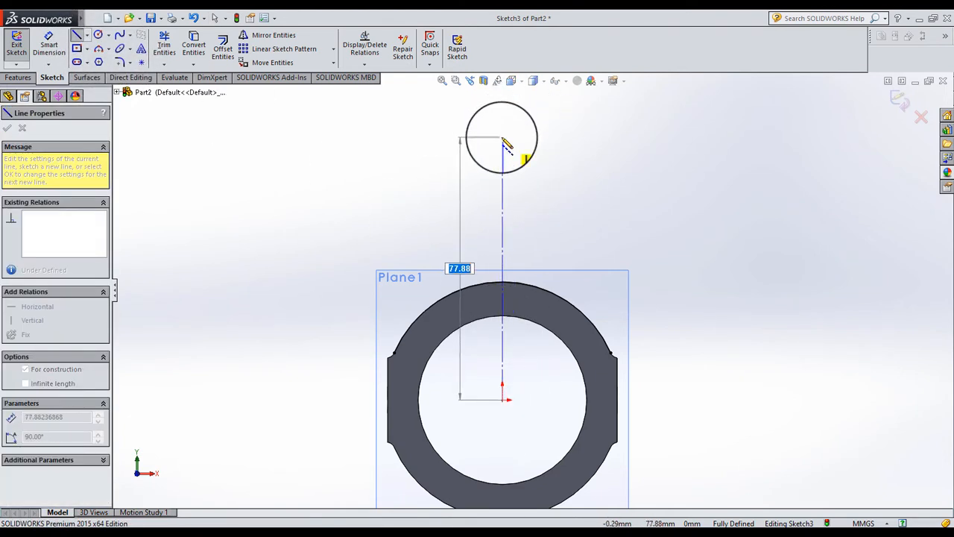
click(504, 139)
Step: Dimension the vertical centerline's length as 75 mm
click(49, 44)
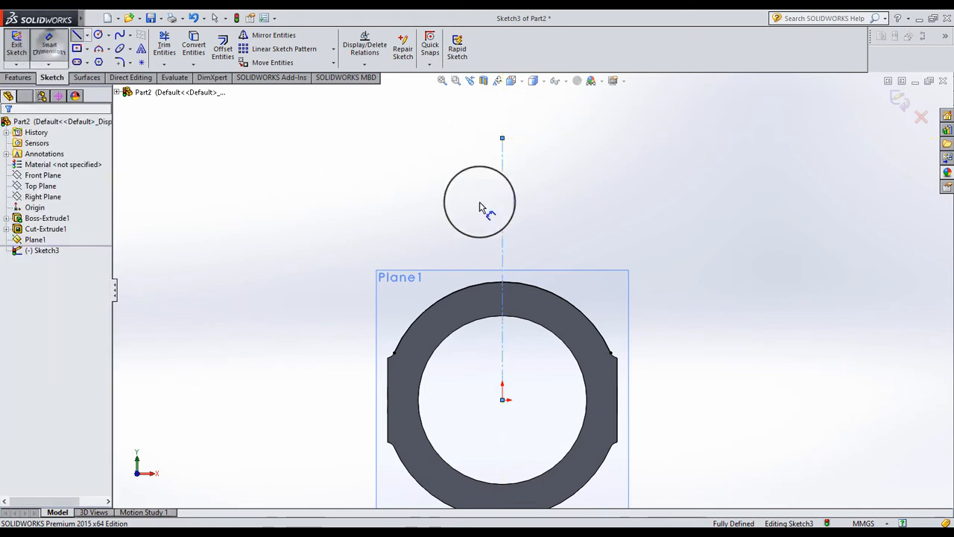
click(504, 210)
click(319, 242)
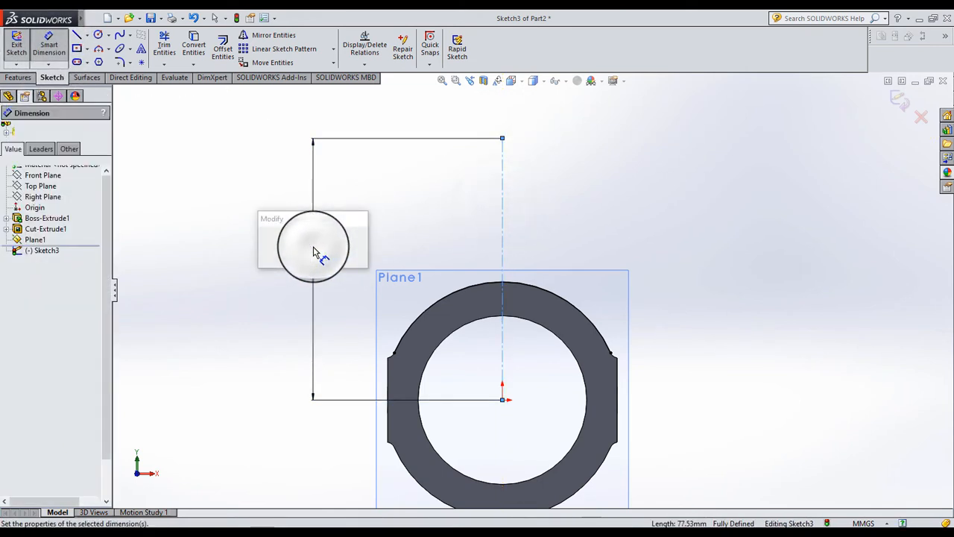
text(75)
key(Return)
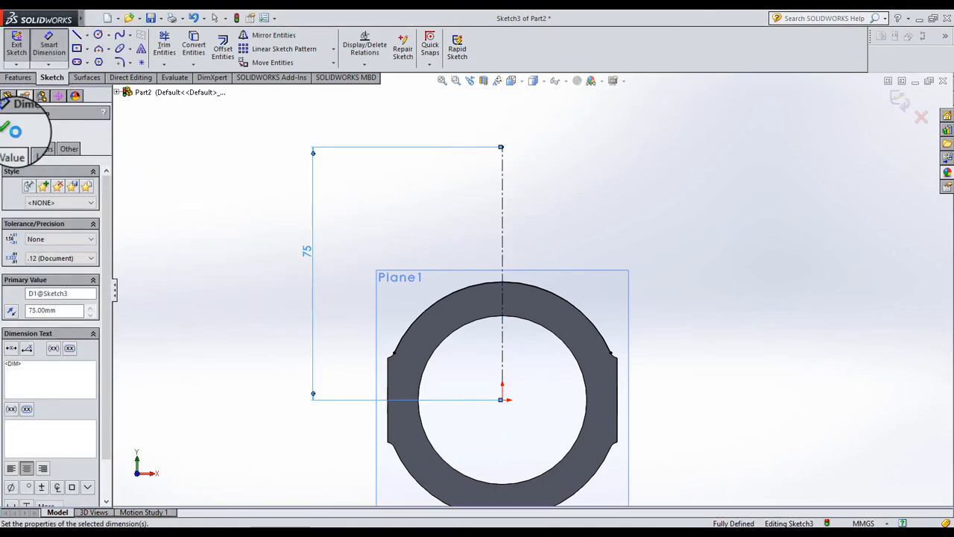
click(7, 127)
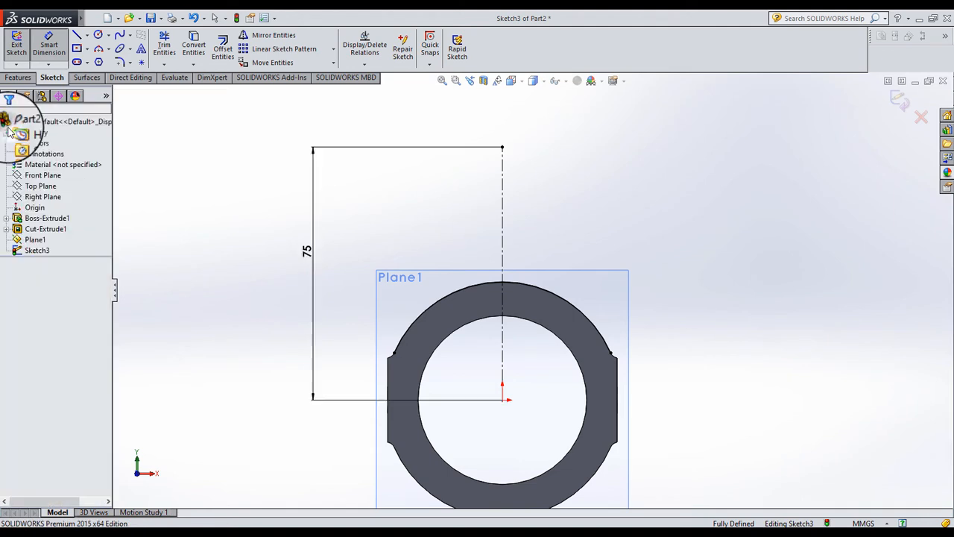
Step: Sketch two concentric circles, about 24 mm and 41 mm in diameter, centered on the centerline's upper endpoint
click(97, 34)
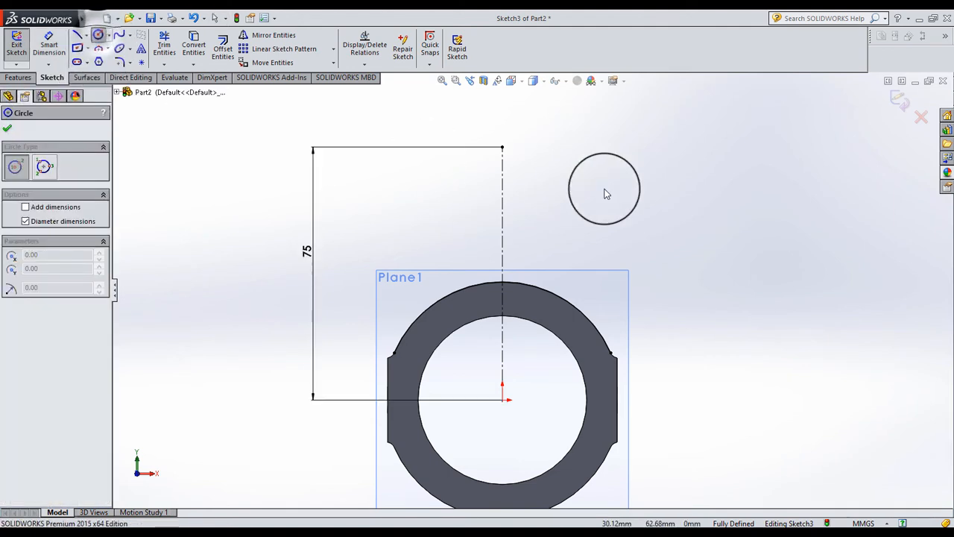
click(504, 148)
click(503, 187)
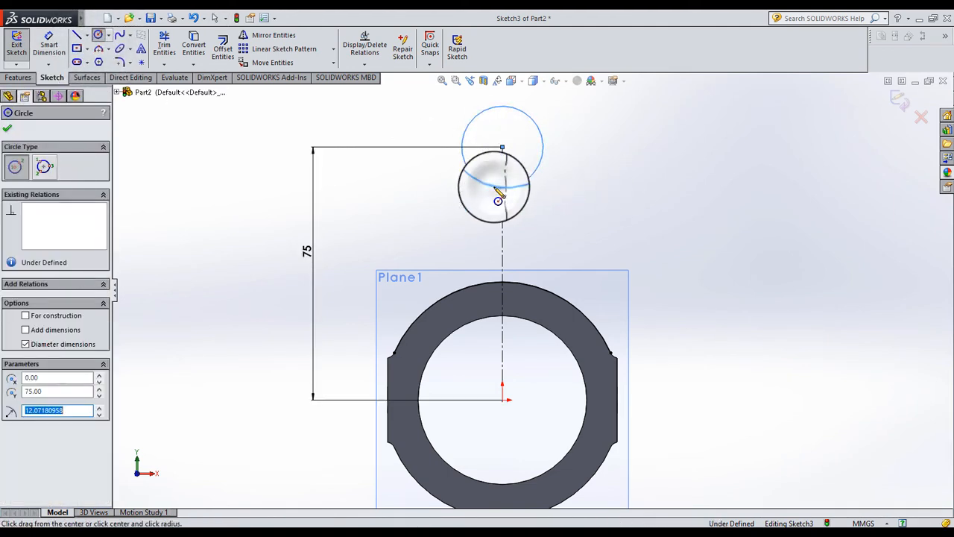
click(501, 147)
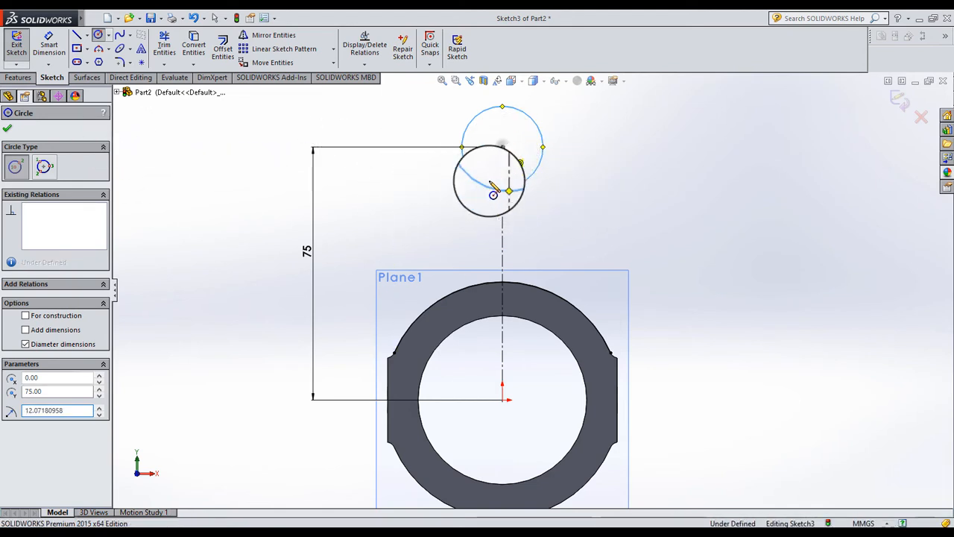
key(Escape)
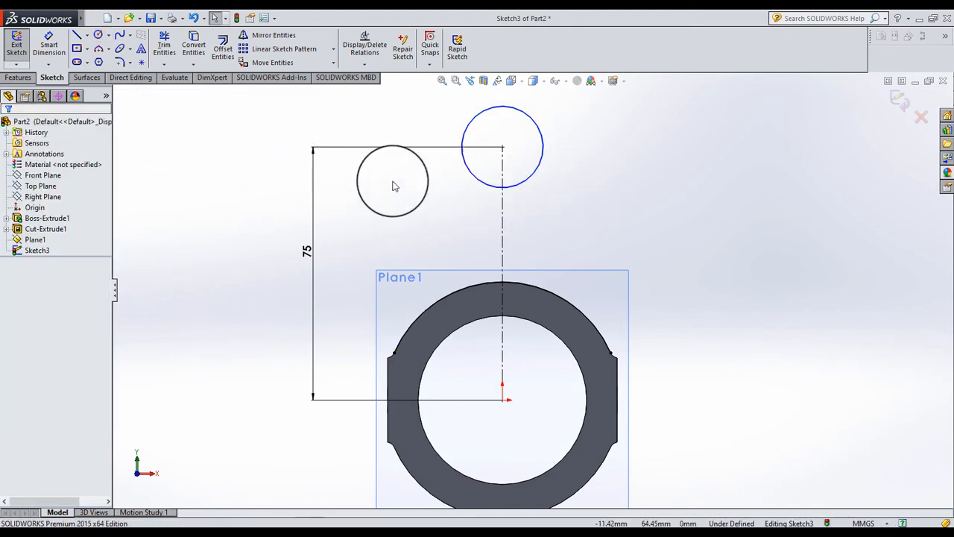
click(99, 36)
click(502, 147)
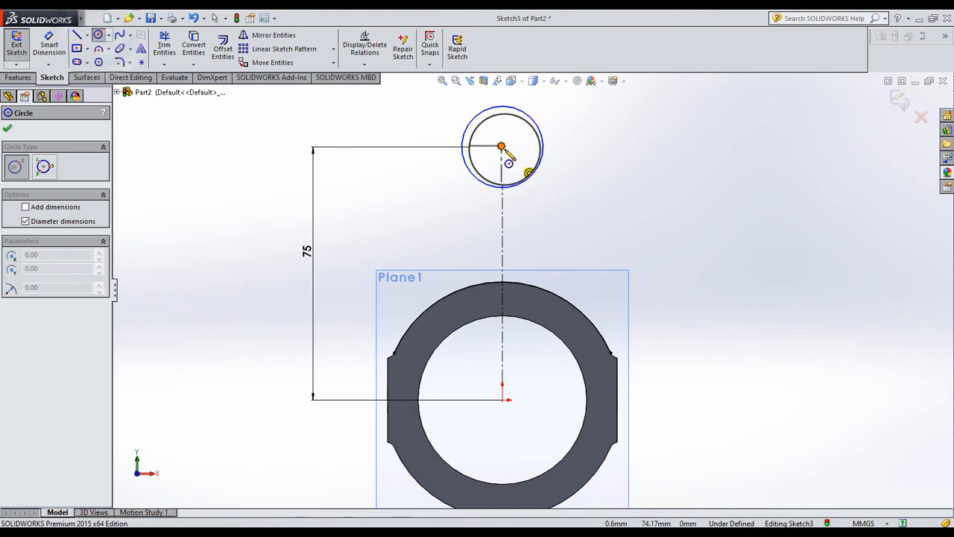
click(465, 203)
Step: Dimension the outer concentric circle's diameter as 30 mm
click(48, 44)
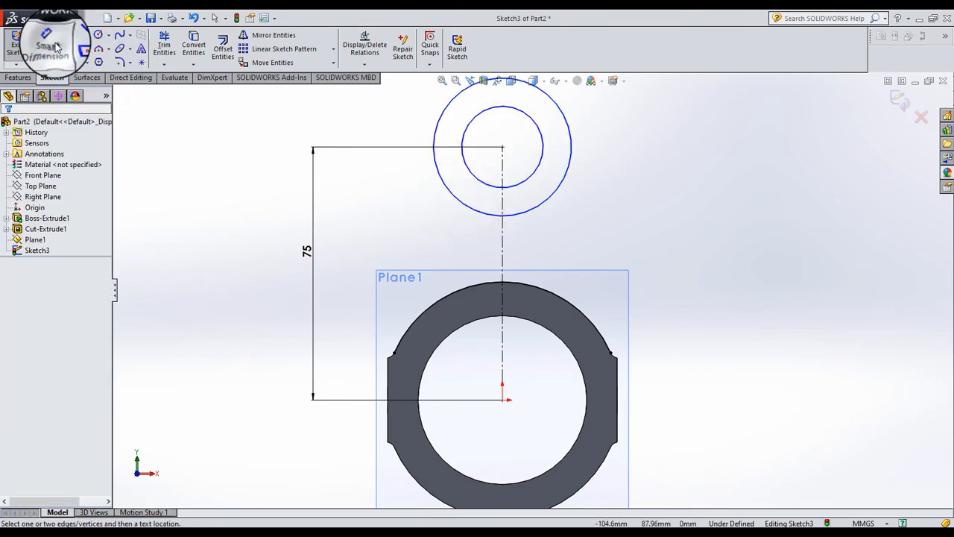
click(548, 197)
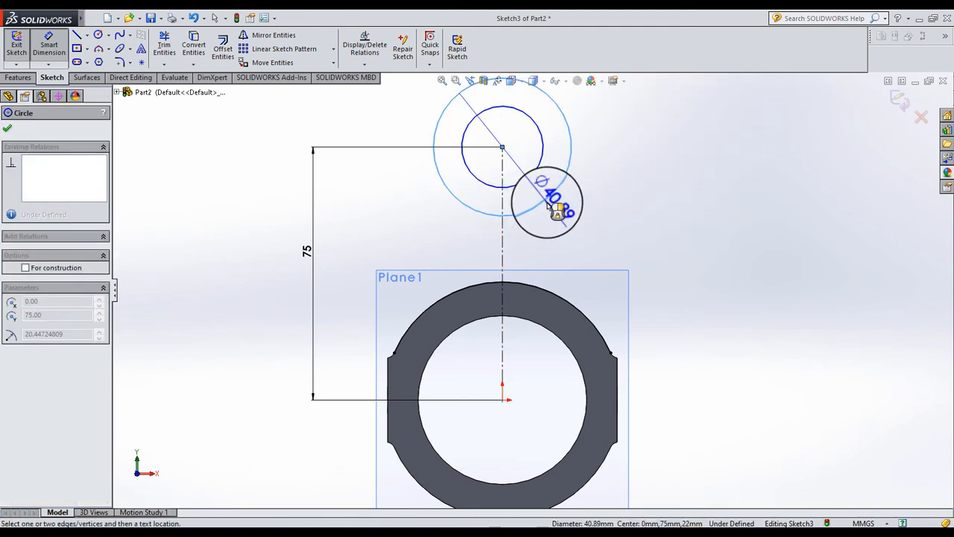
key(Escape)
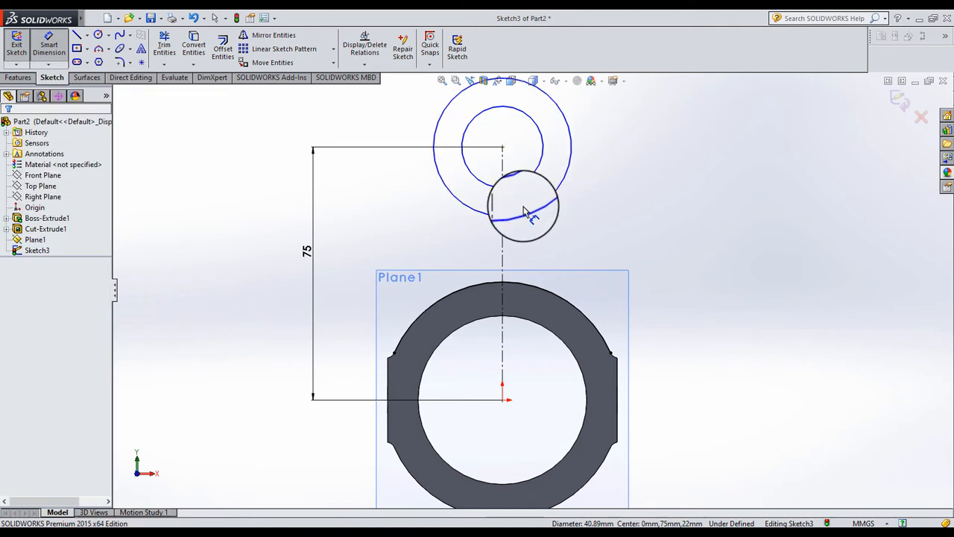
scroll(504, 199, up, 2)
scroll(505, 183, down, 2)
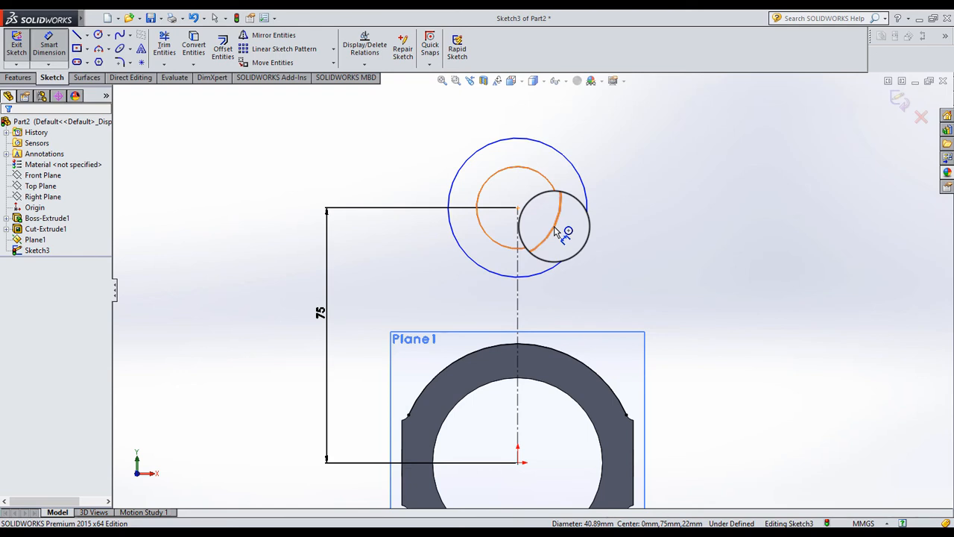
click(608, 216)
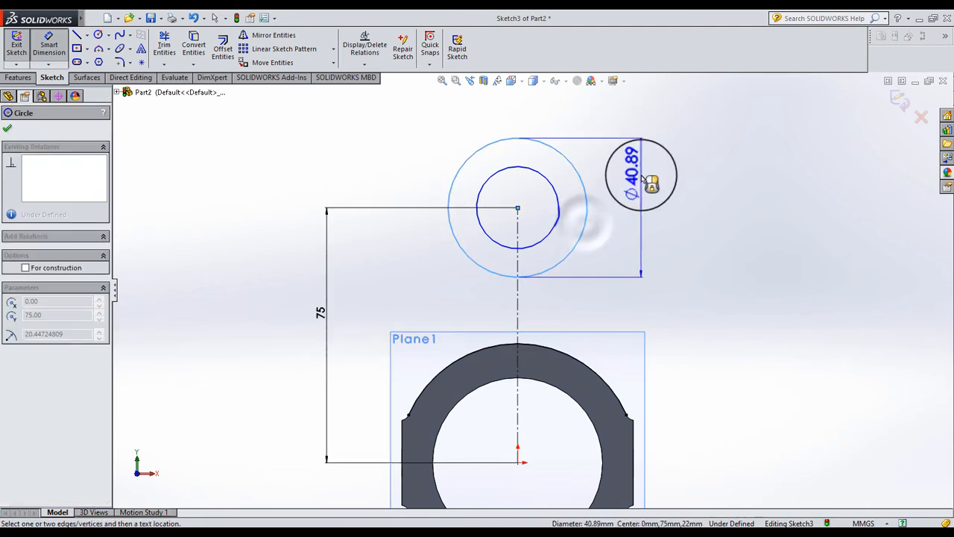
click(639, 192)
text(30)
key(Return)
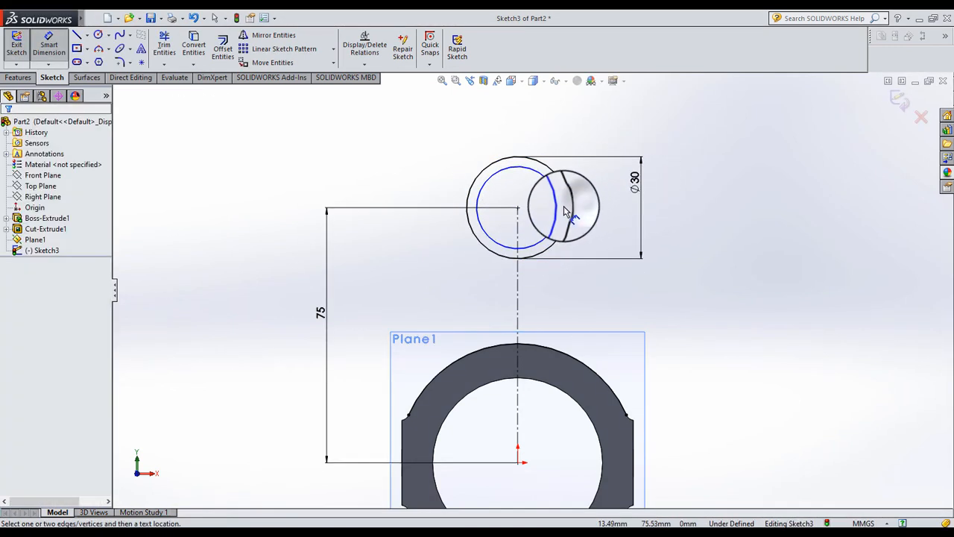
Step: Dimension the inner concentric circle's diameter as 10 mm
click(559, 210)
click(614, 215)
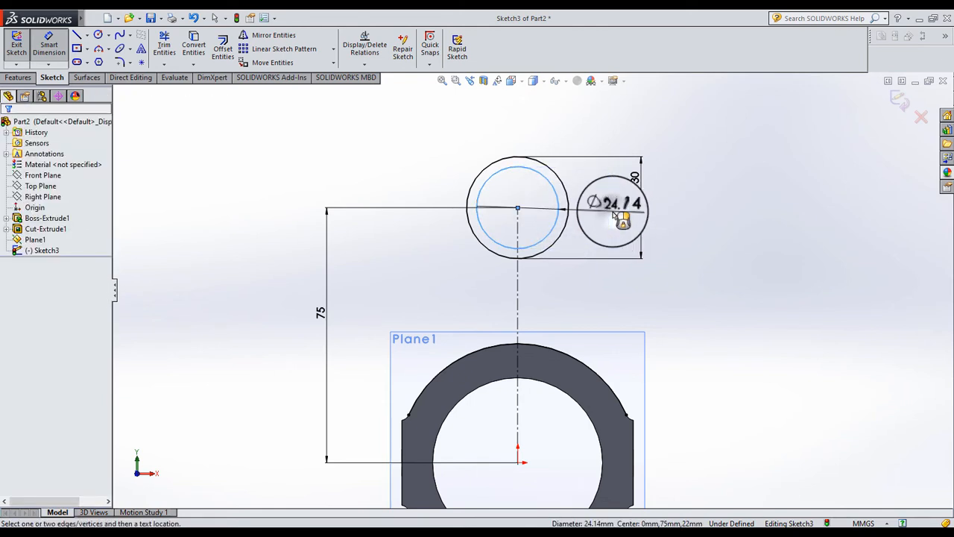
key(Return)
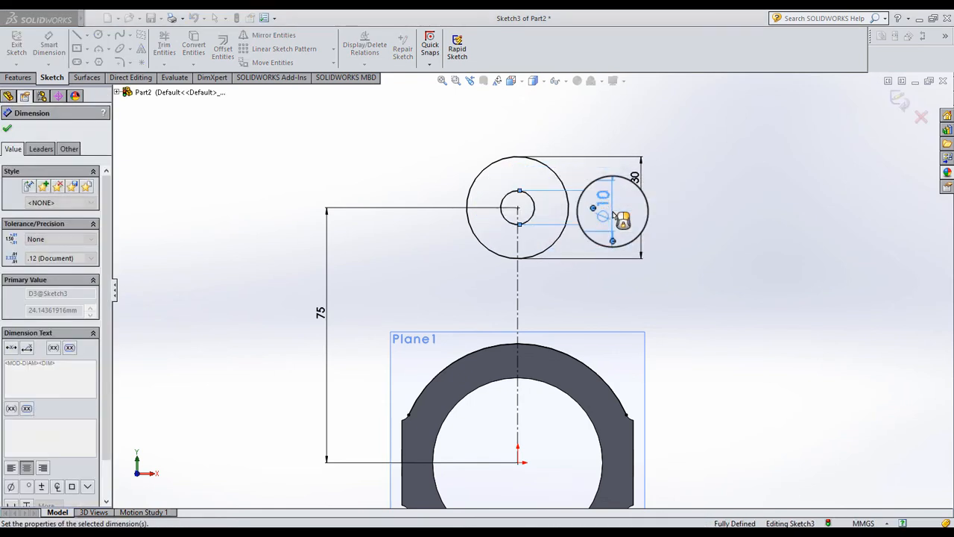
click(682, 257)
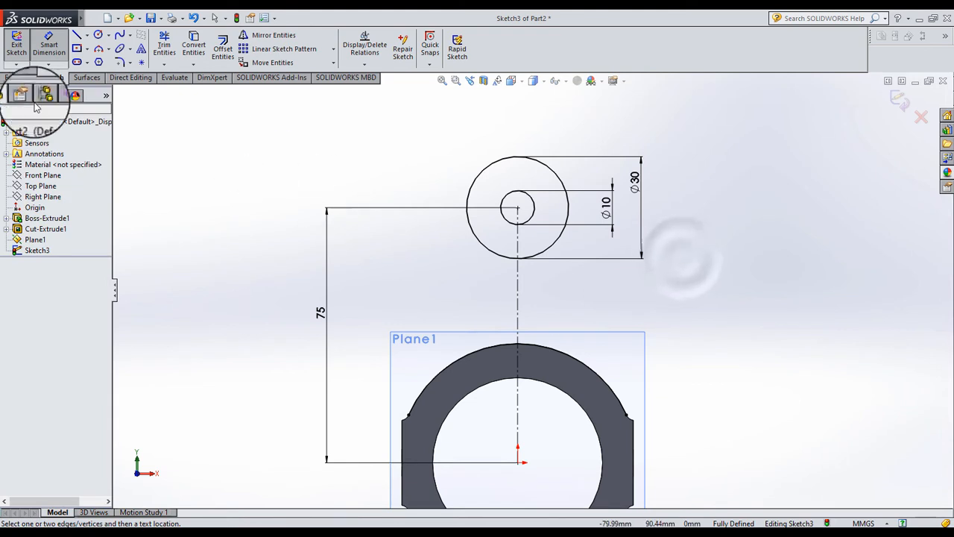
click(77, 35)
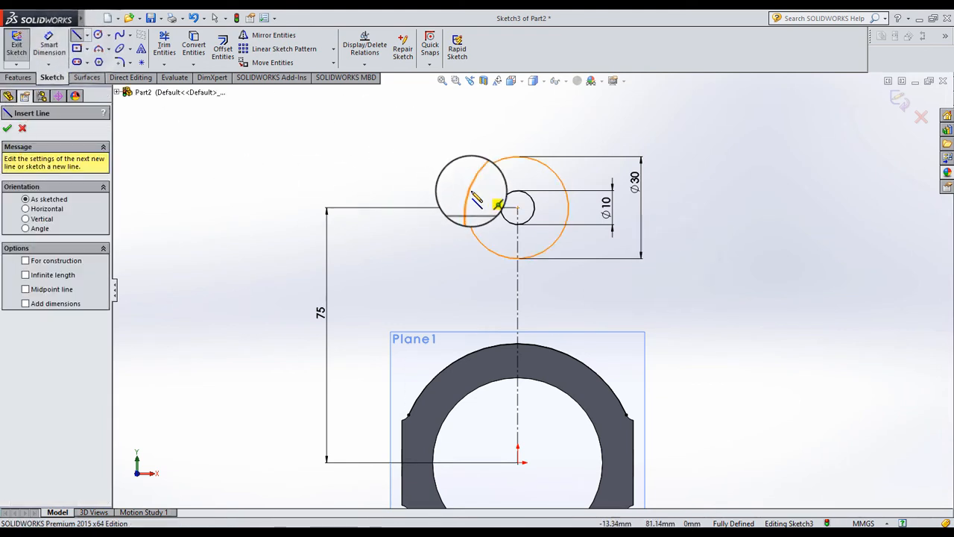
click(468, 208)
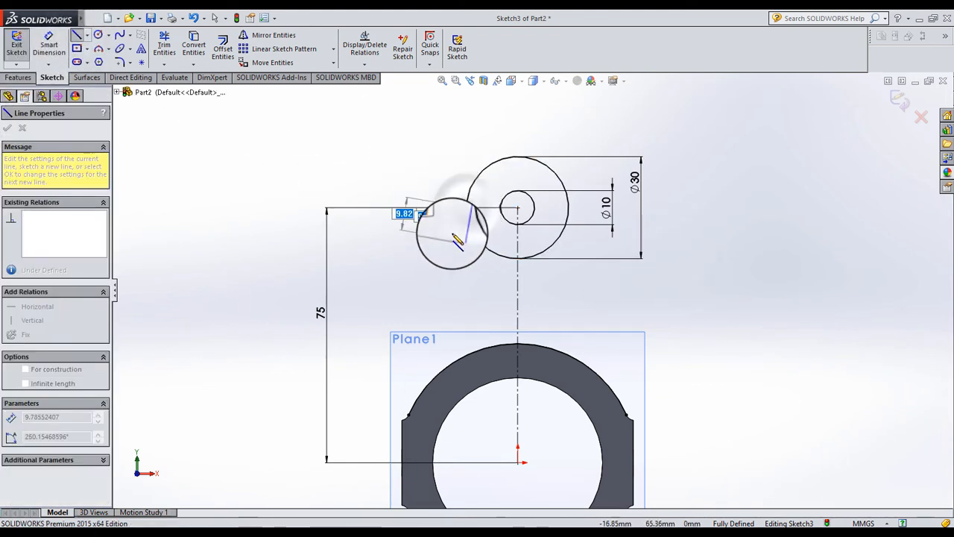
key(Escape)
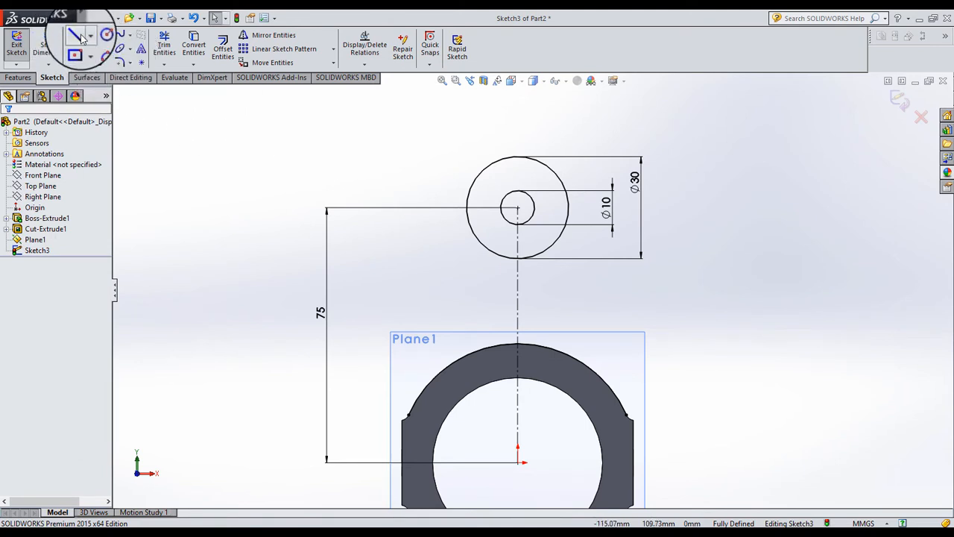
Step: Sketch a slanted line from just above the 30 mm circle's left side down to near the left end of the converted arc
click(76, 35)
click(479, 156)
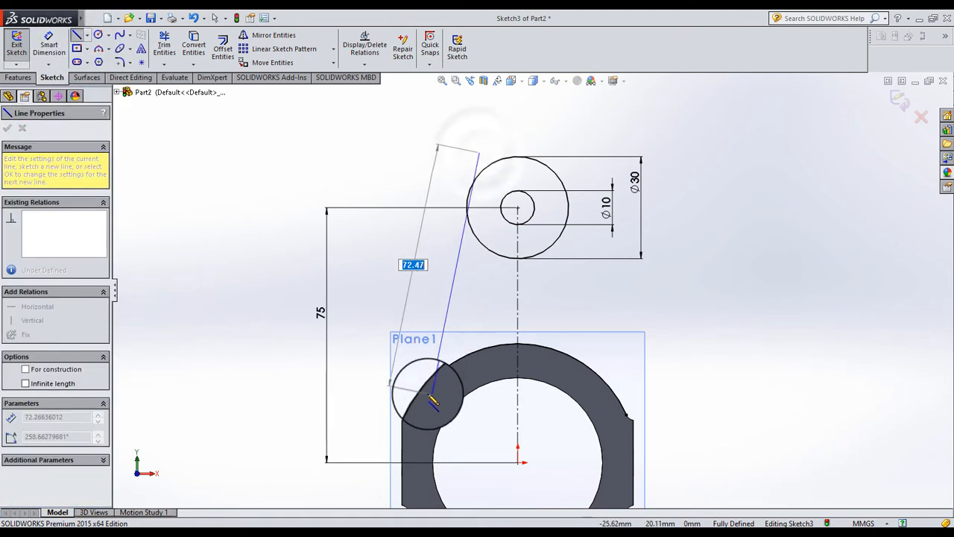
click(408, 401)
key(Escape)
Step: Finish the slanted line and make it tangent to the left side of the 30 mm circle
scroll(477, 164, up, 3)
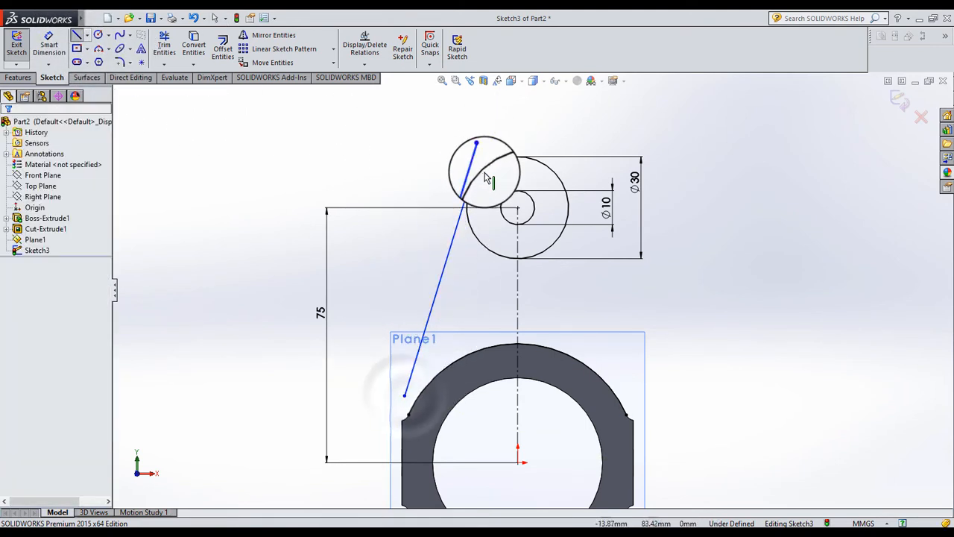
click(480, 182)
ctrl+click(475, 175)
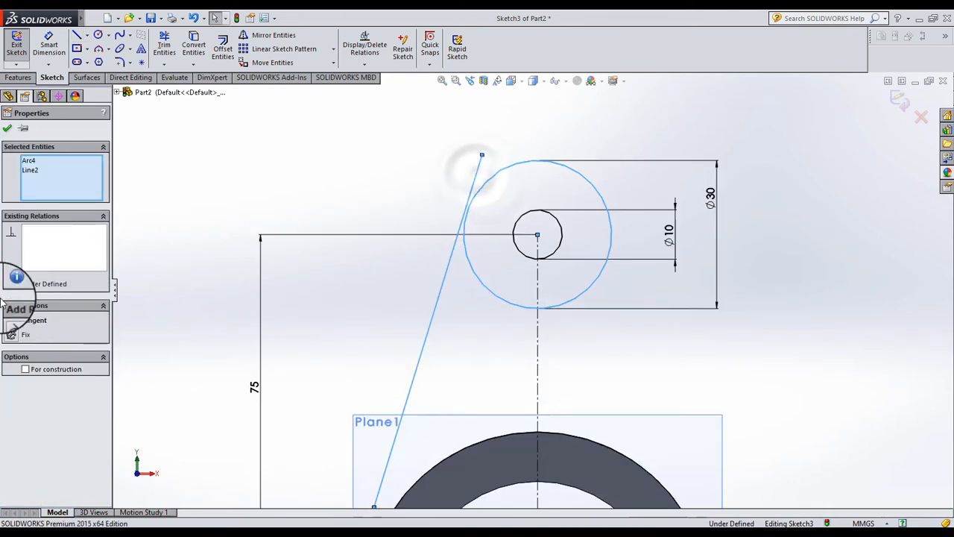
click(14, 320)
click(460, 171)
drag(460, 174, 472, 227)
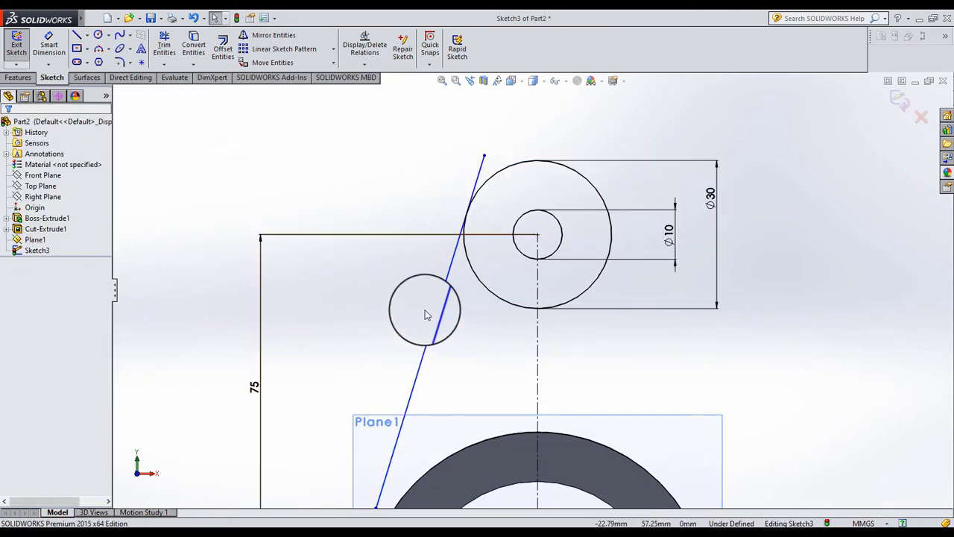
Step: Make the slanted line tangent to the converted outer arc of the body
scroll(424, 310, up, 3)
click(456, 415)
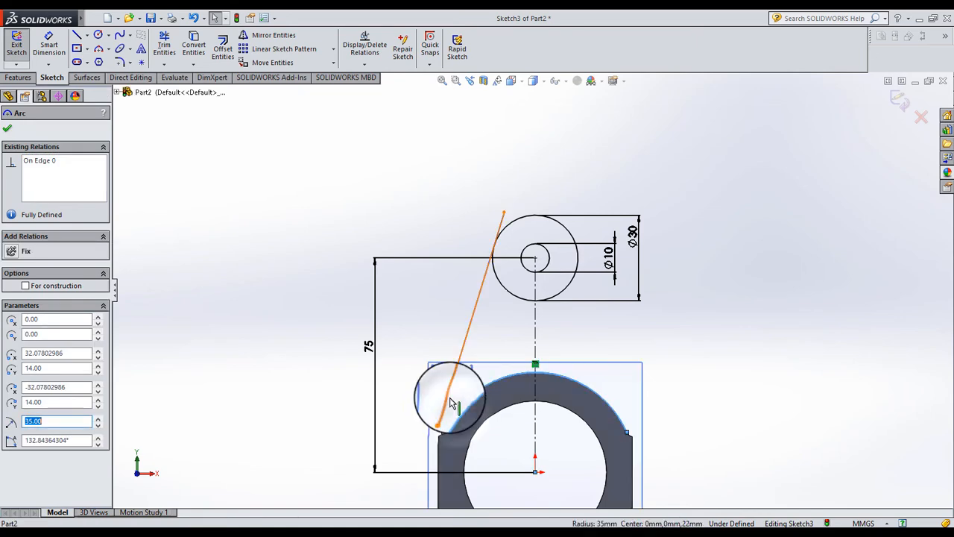
ctrl+click(443, 395)
click(33, 318)
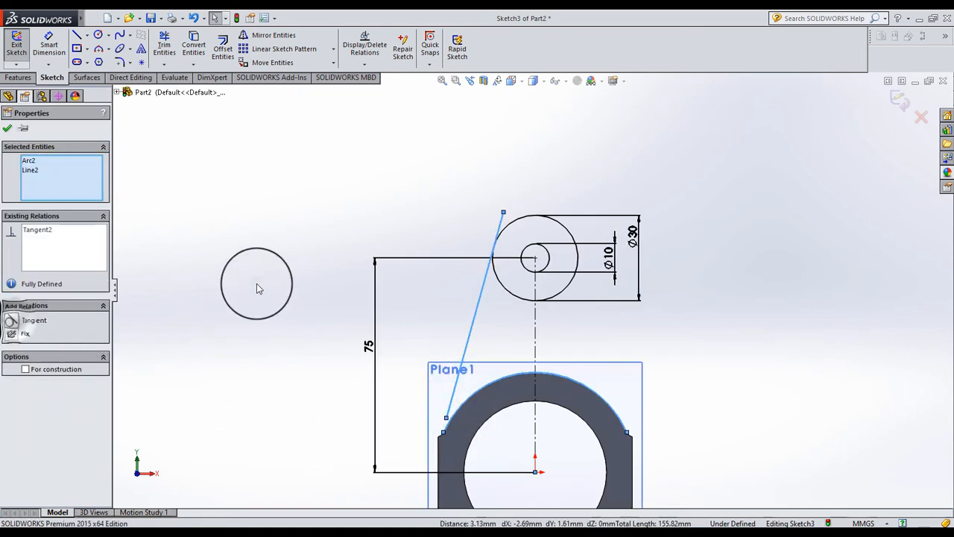
click(255, 284)
Step: Make the slanted line's lower endpoint coincident with the converted outer arc
scroll(450, 421, down, 2)
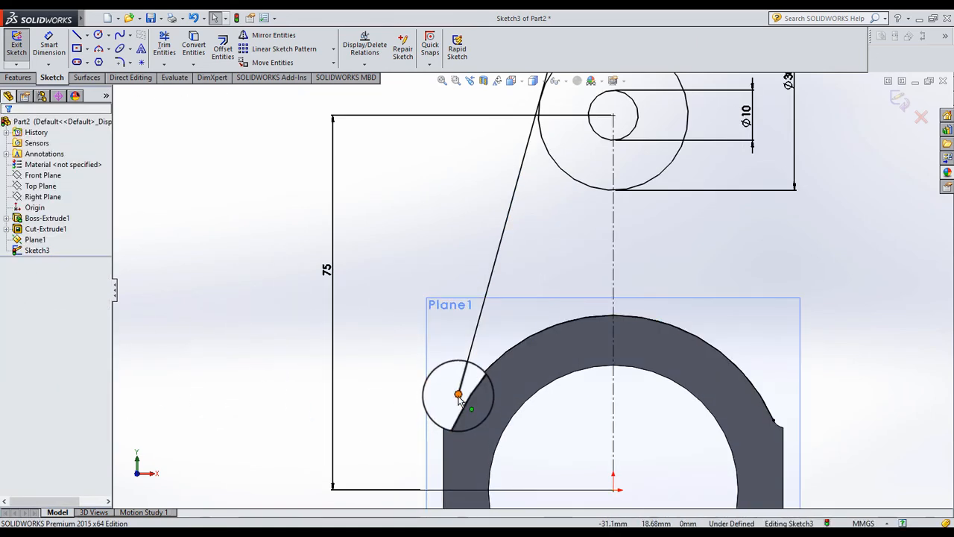
click(458, 395)
ctrl+click(471, 389)
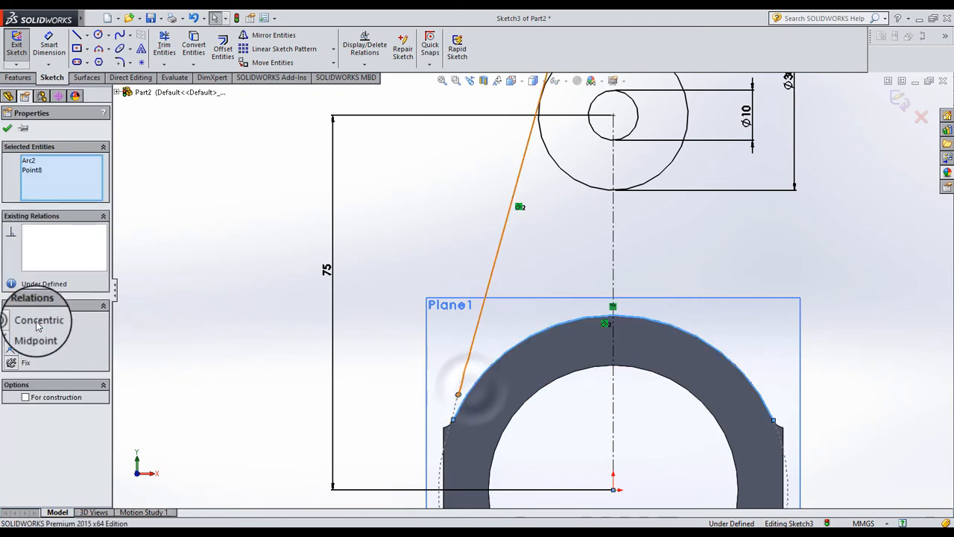
click(207, 291)
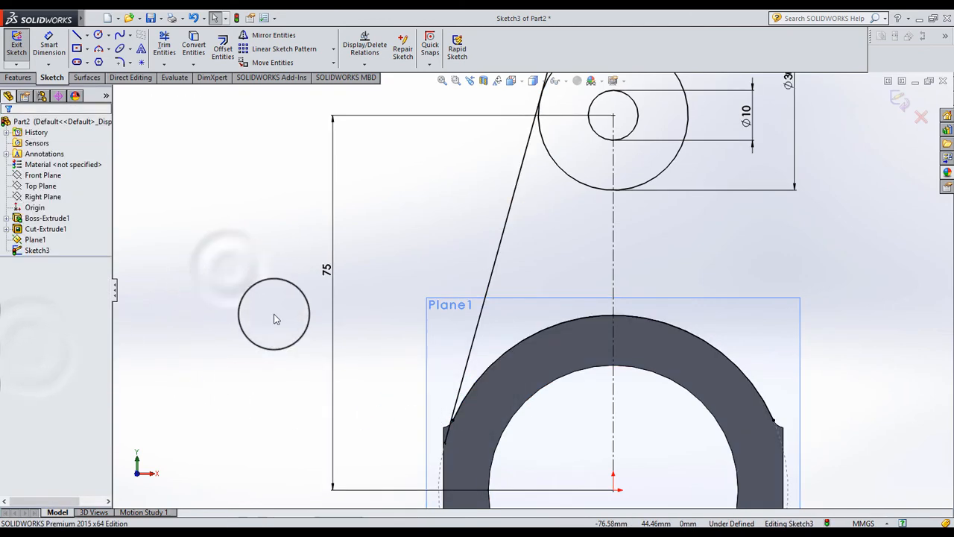
Step: Release the slanted line's lower endpoint from the arc and move it up outside the body
scroll(463, 420, down, 2)
scroll(461, 422, down, 2)
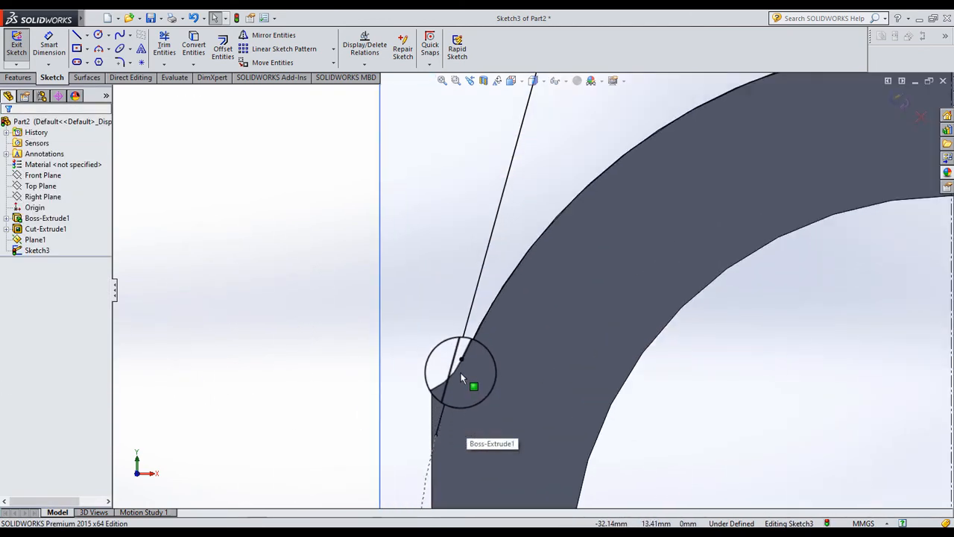
click(436, 438)
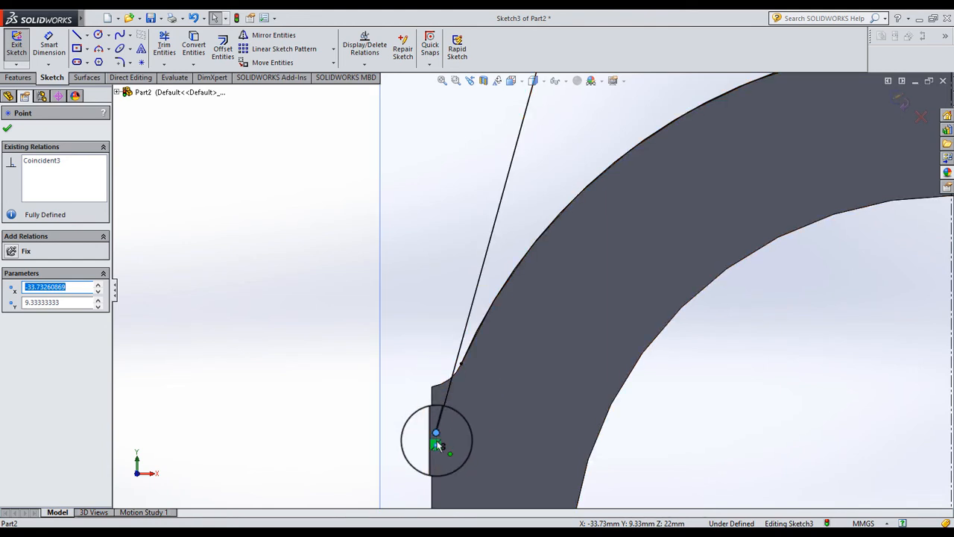
drag(436, 443, 435, 399)
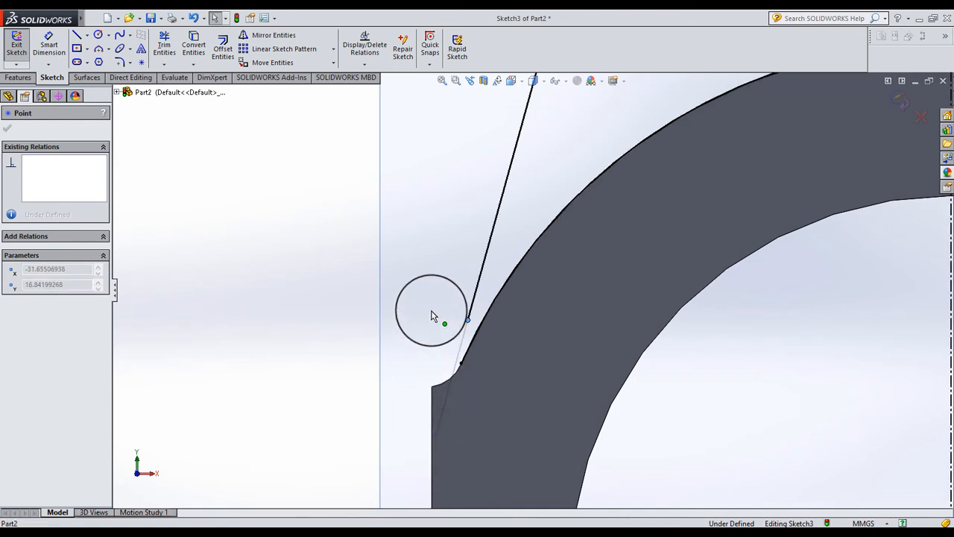
drag(432, 311, 432, 308)
click(450, 292)
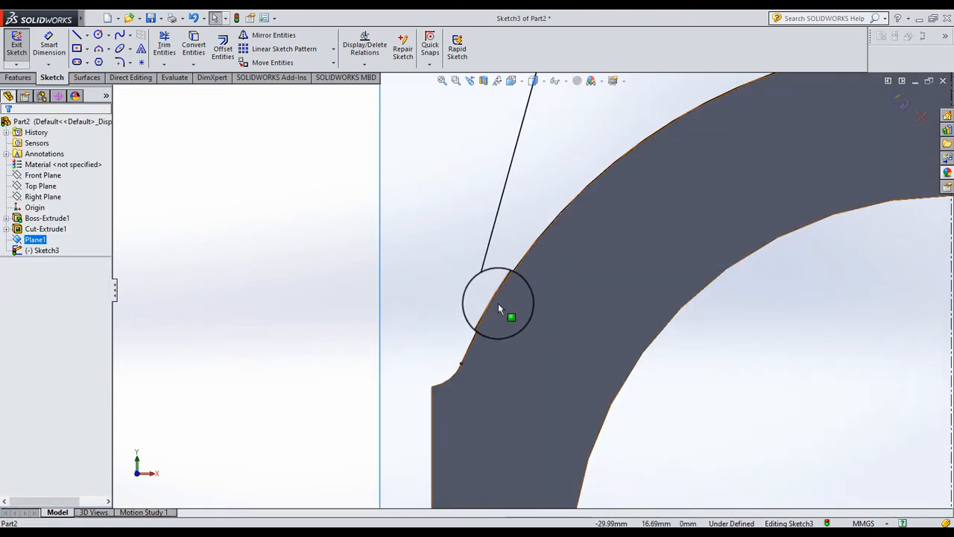
Step: Delete the tangent relation between the slanted line and the converted outer arc
scroll(558, 187, up, 5)
scroll(443, 460, down, 3)
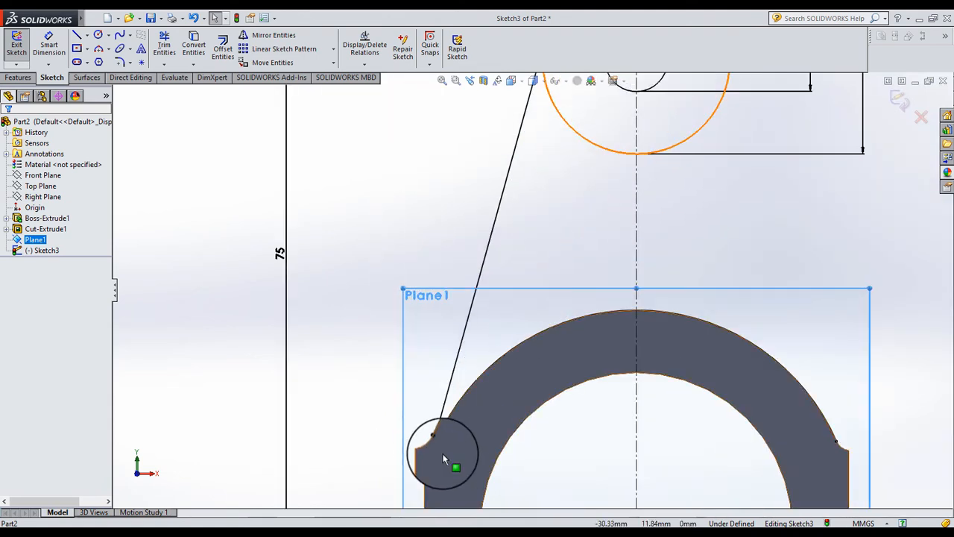
click(449, 393)
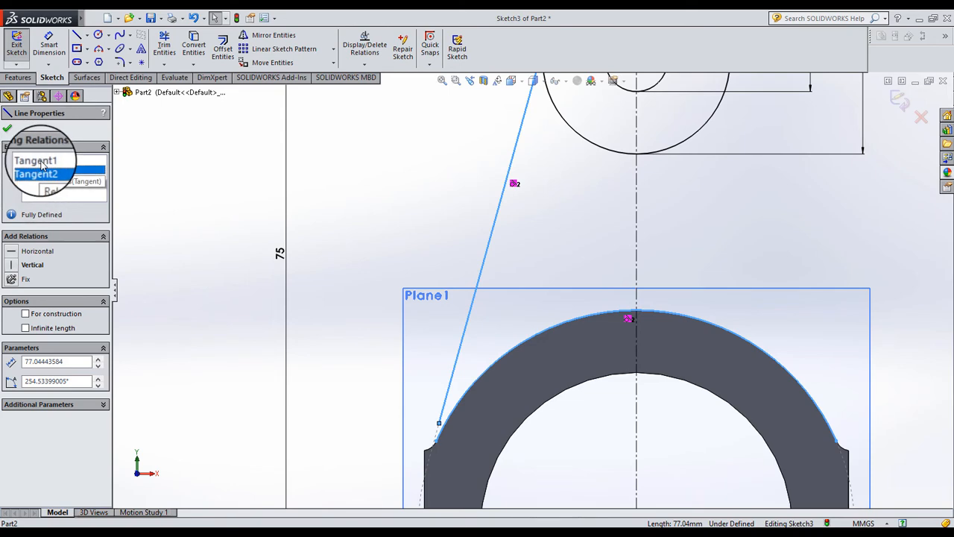
key(Delete)
click(392, 255)
scroll(396, 253, up, 2)
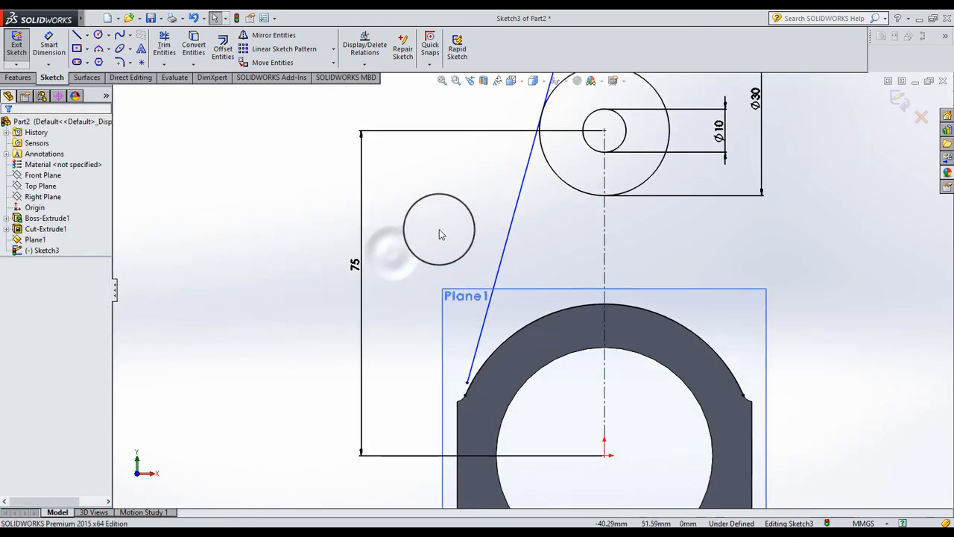
Step: Convert the small curved edge at the body's upper-left corner and attach the slanted line's lower endpoint to its outer end
scroll(470, 391, down, 2)
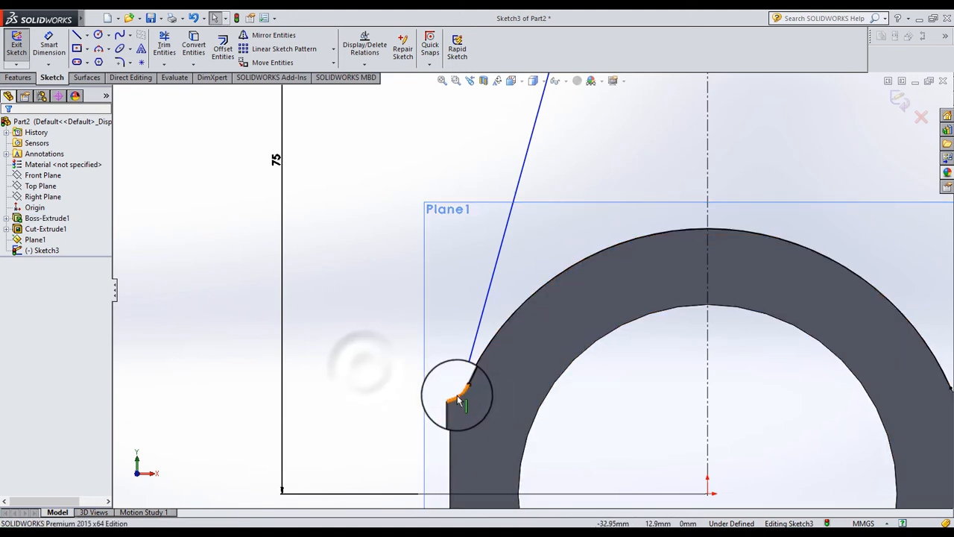
click(457, 400)
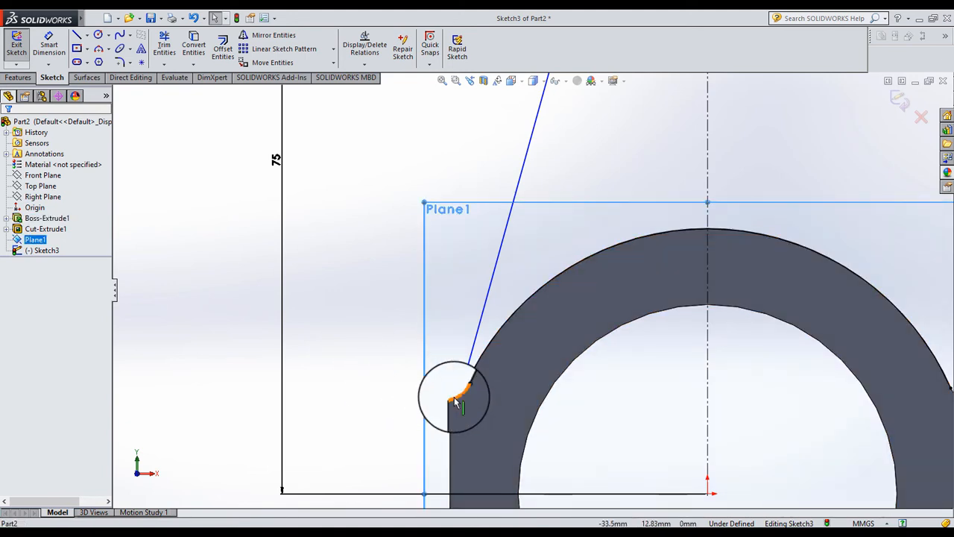
click(193, 46)
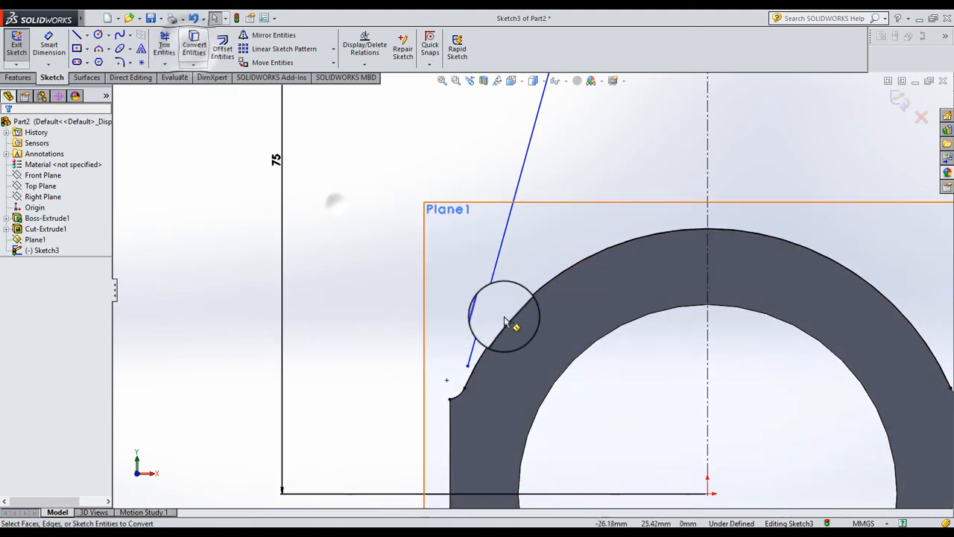
scroll(504, 320, down, 3)
drag(494, 330, 448, 415)
click(345, 360)
Step: Mirror the slanted line and the small converted corner arc about the vertical centerline
scroll(579, 263, up, 10)
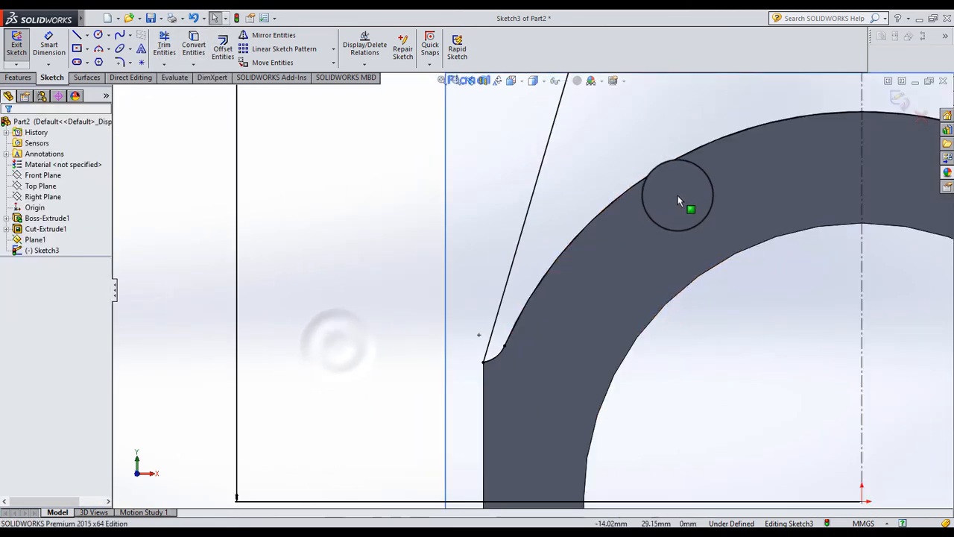
scroll(541, 179, down, 2)
scroll(541, 178, up, 2)
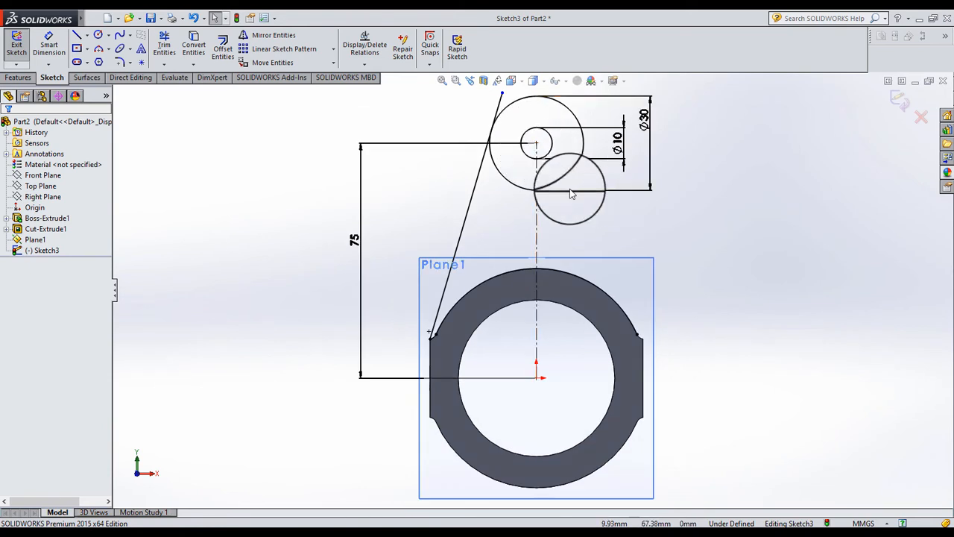
click(264, 35)
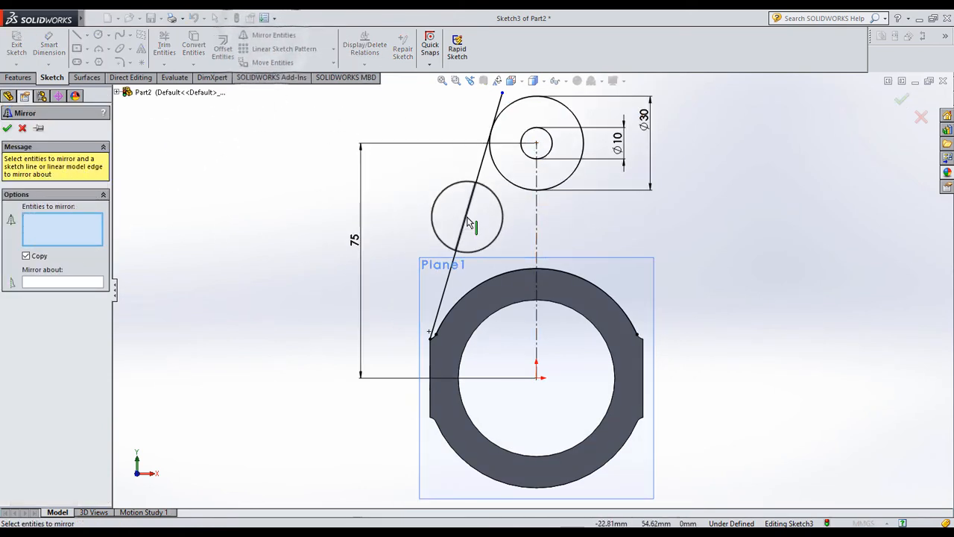
scroll(433, 363, down, 4)
scroll(465, 316, up, 1)
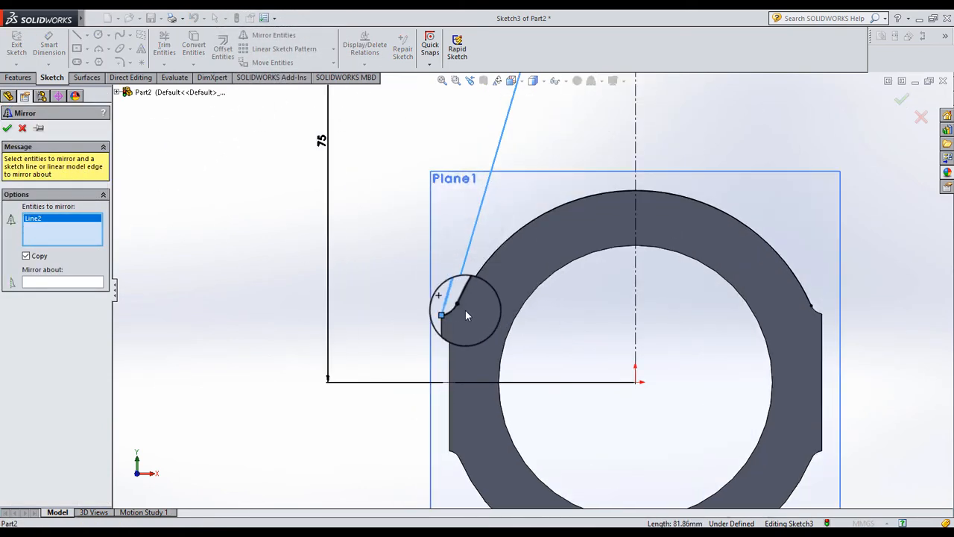
click(457, 316)
click(42, 281)
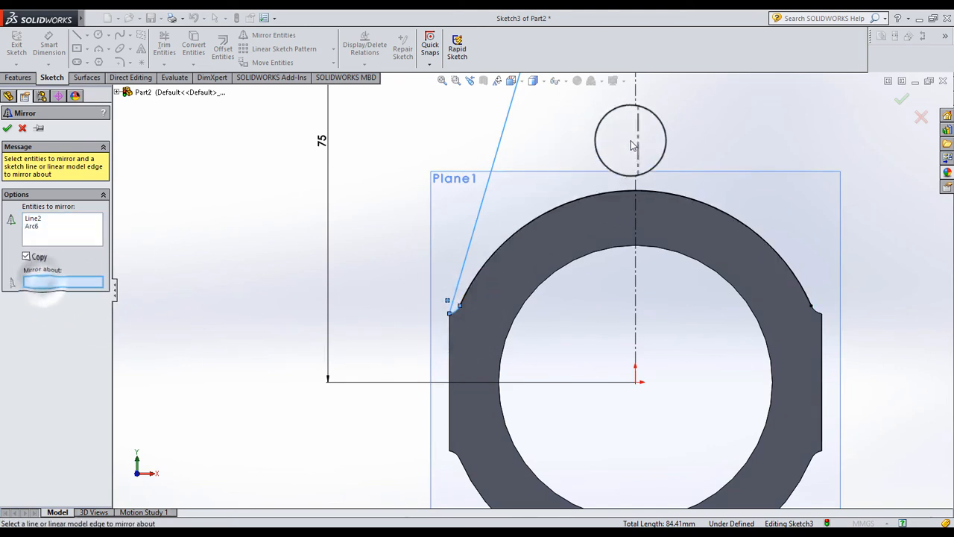
click(7, 128)
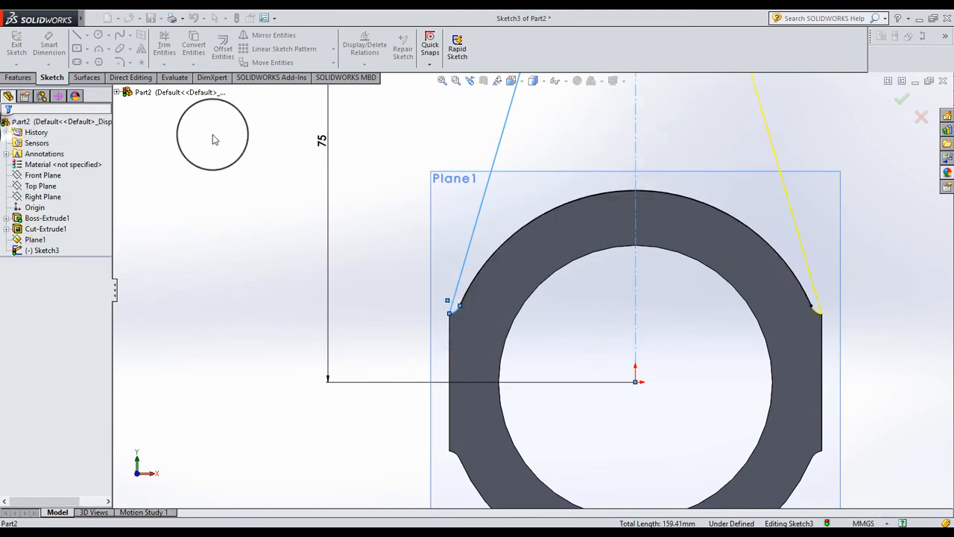
click(237, 126)
Step: Trim both slanted lines above their tangent points and remove the lower part of the 30 mm circle
scroll(752, 150, up, 4)
scroll(751, 154, up, 3)
scroll(571, 202, down, 4)
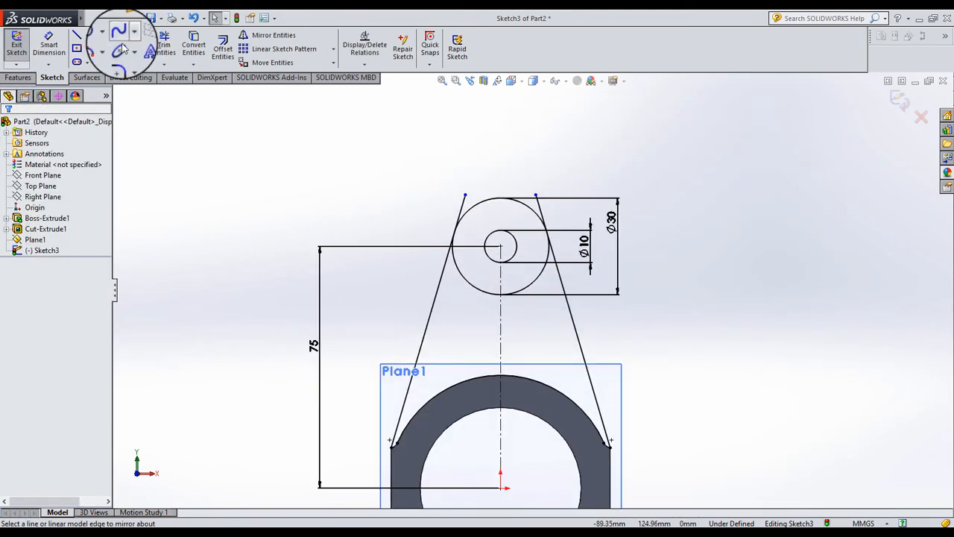
click(164, 46)
scroll(477, 227, down, 4)
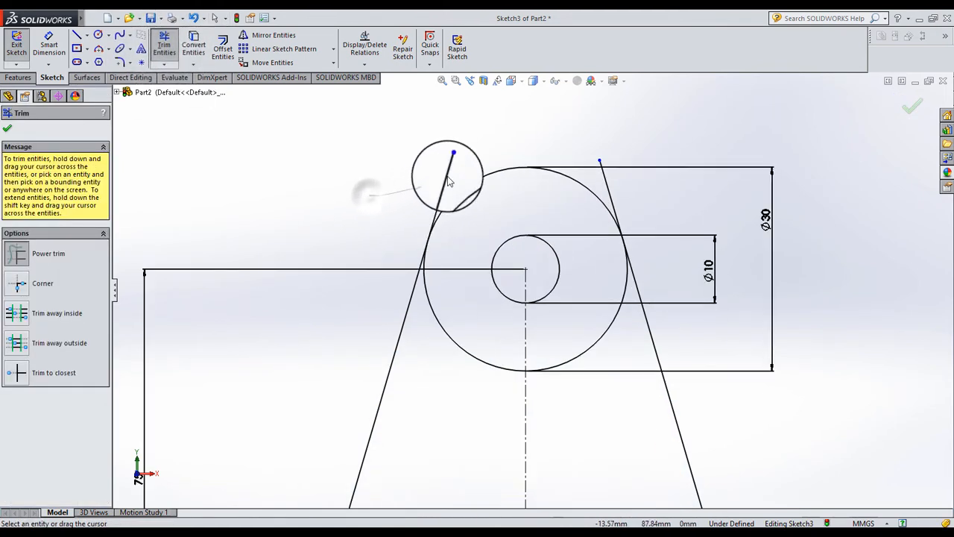
mouse_move(449, 182)
mouse_down()
mouse_move(494, 156)
mouse_move(590, 158)
mouse_move(615, 196)
mouse_up()
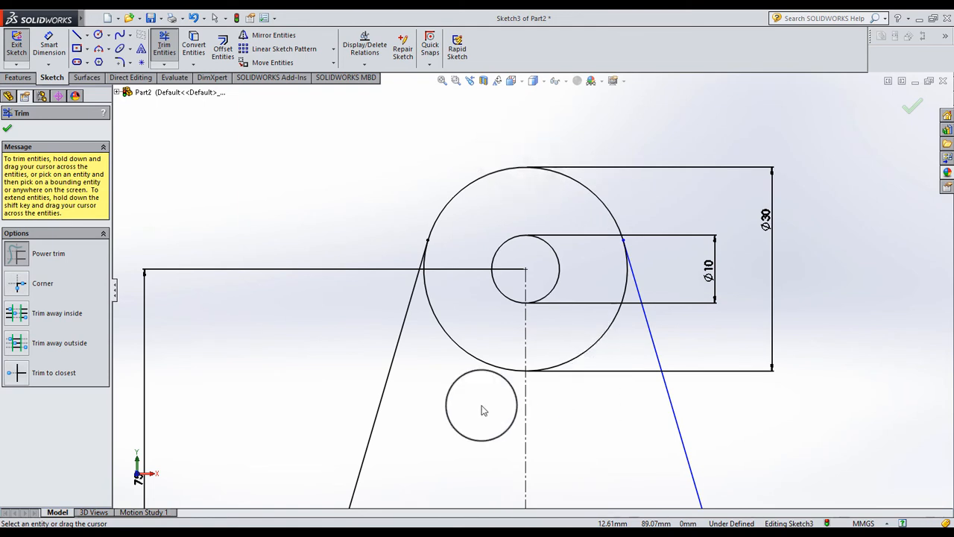
mouse_move(482, 410)
mouse_down()
mouse_move(499, 372)
mouse_move(565, 339)
mouse_up()
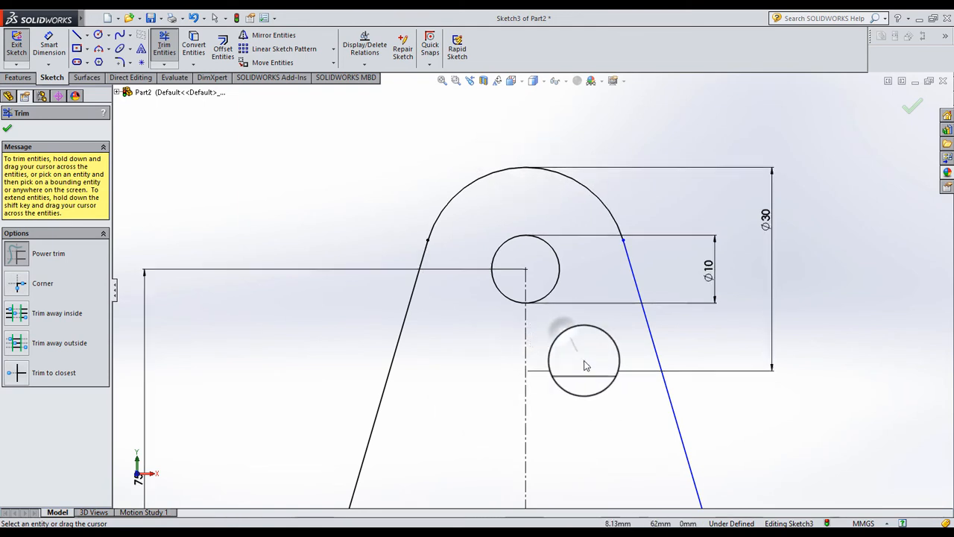
click(9, 129)
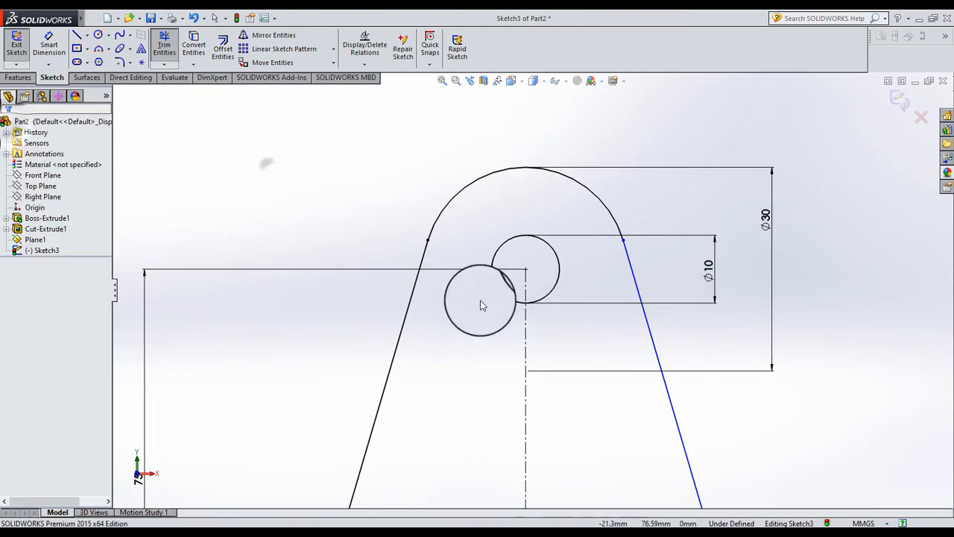
Step: Add a horizontal relation between the two upper endpoints of the slanted lines
click(427, 240)
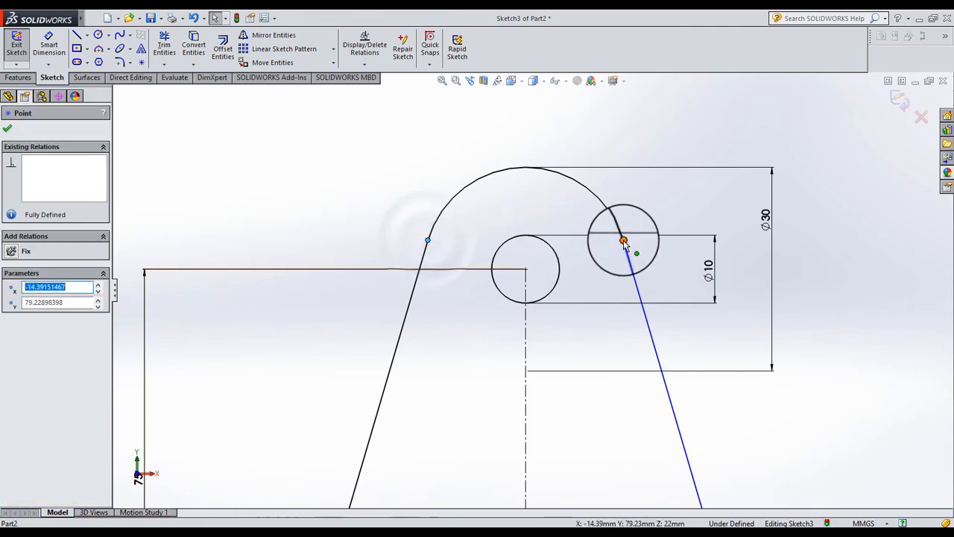
ctrl+click(623, 239)
click(209, 363)
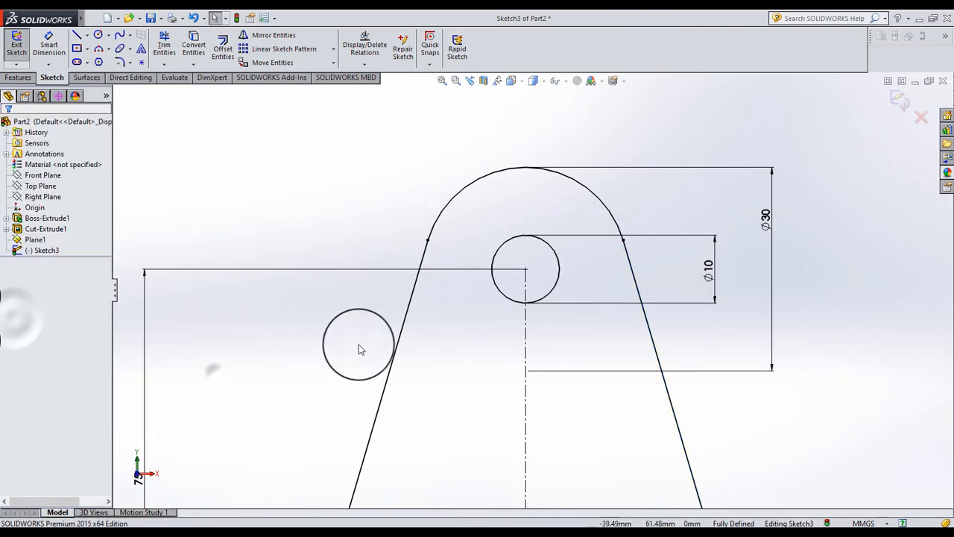
Step: Extrude the tapered lug profile with its 10 mm hole 44 mm in the reversed direction, over the cylindrical body
scroll(524, 319, up, 8)
scroll(548, 368, down, 2)
mouse_move(538, 362)
middle_down()
mouse_move(492, 383)
mouse_move(477, 351)
middle_up()
click(30, 80)
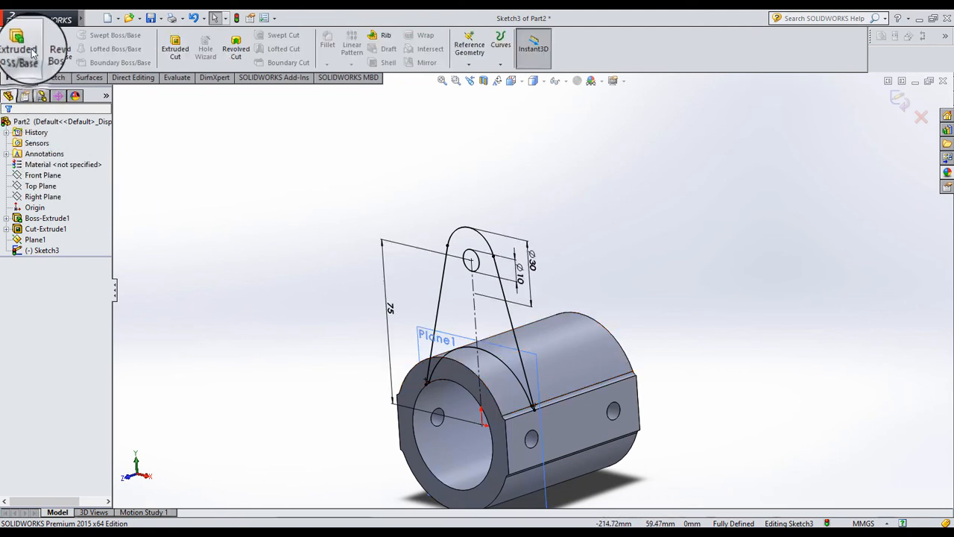
click(30, 51)
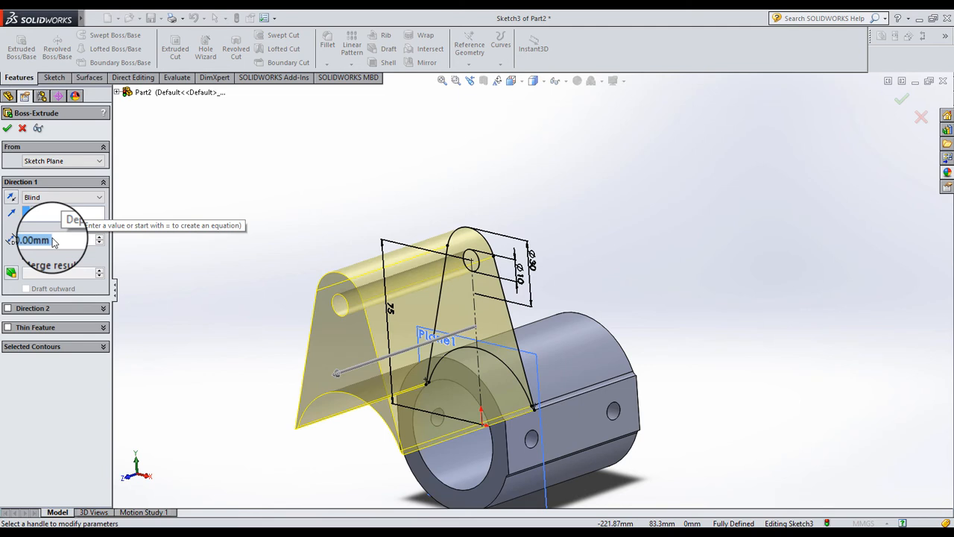
text(44)
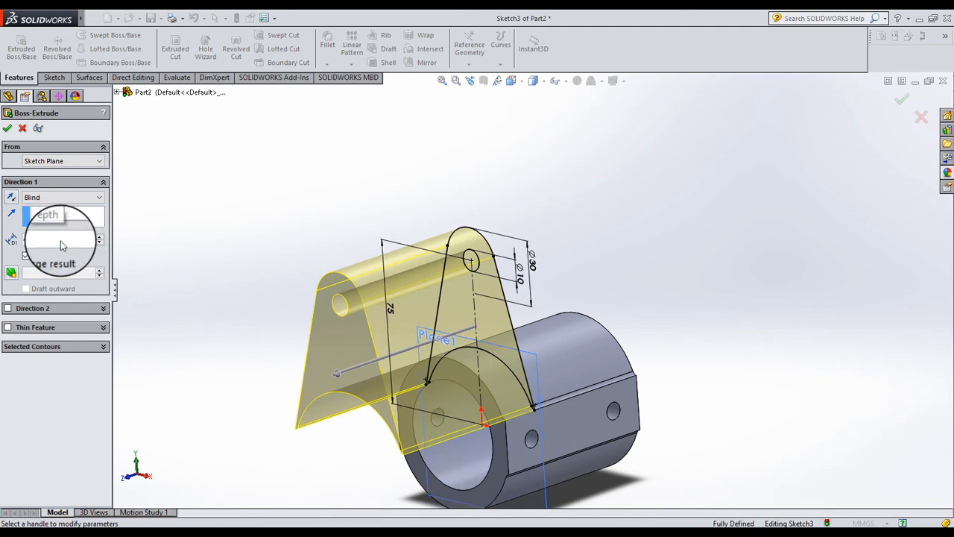
key(Return)
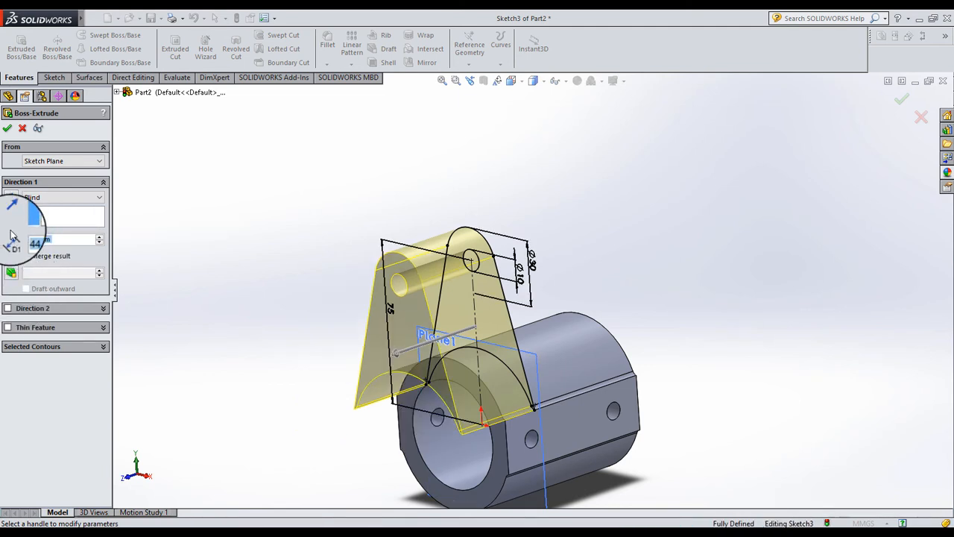
click(12, 198)
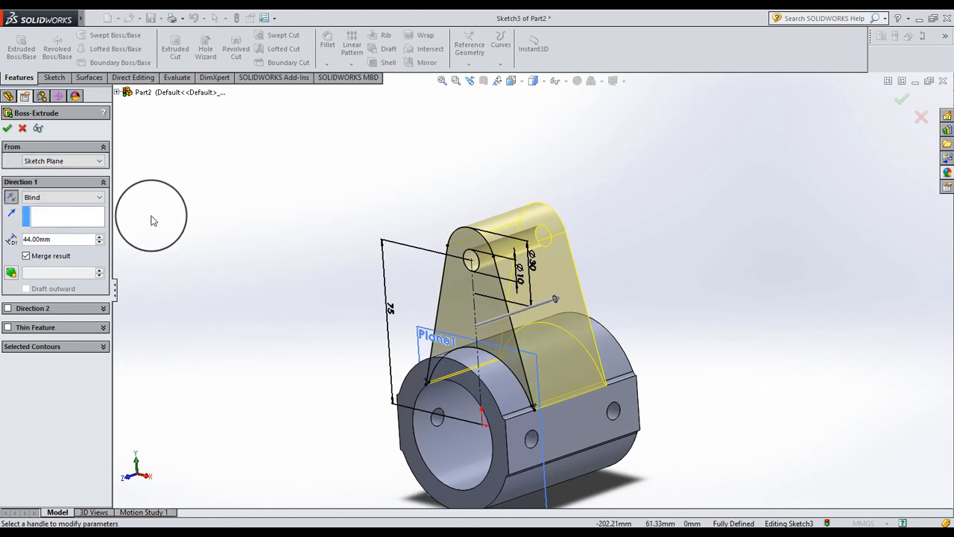
click(7, 129)
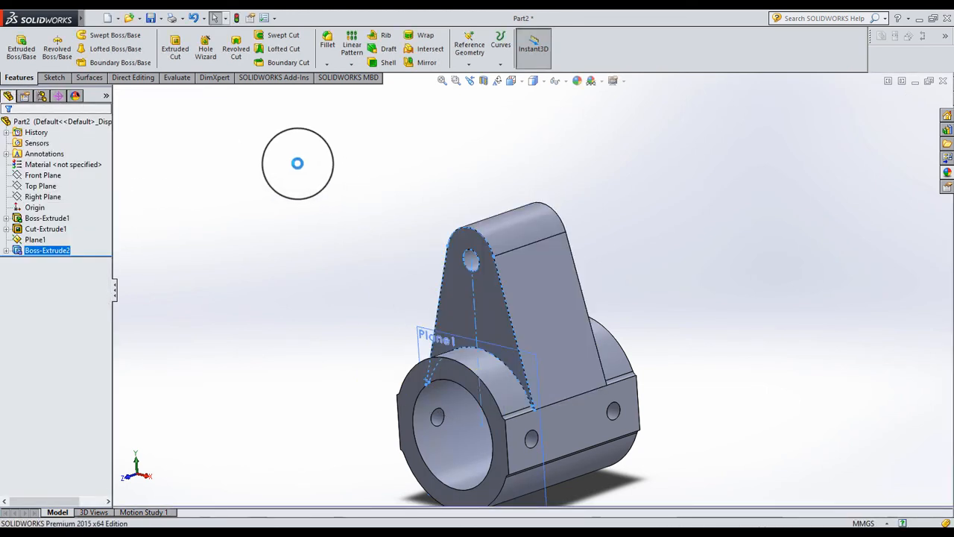
Step: Start a sketch on the Right Plane and view the part from the right side
middle_drag(453, 241, 524, 293)
scroll(558, 287, up, 3)
scroll(556, 313, down, 5)
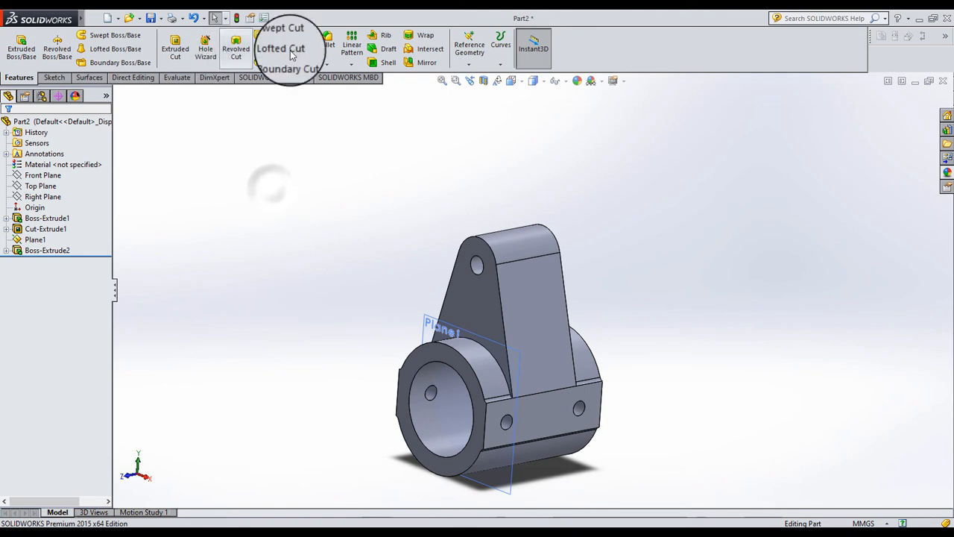
click(50, 196)
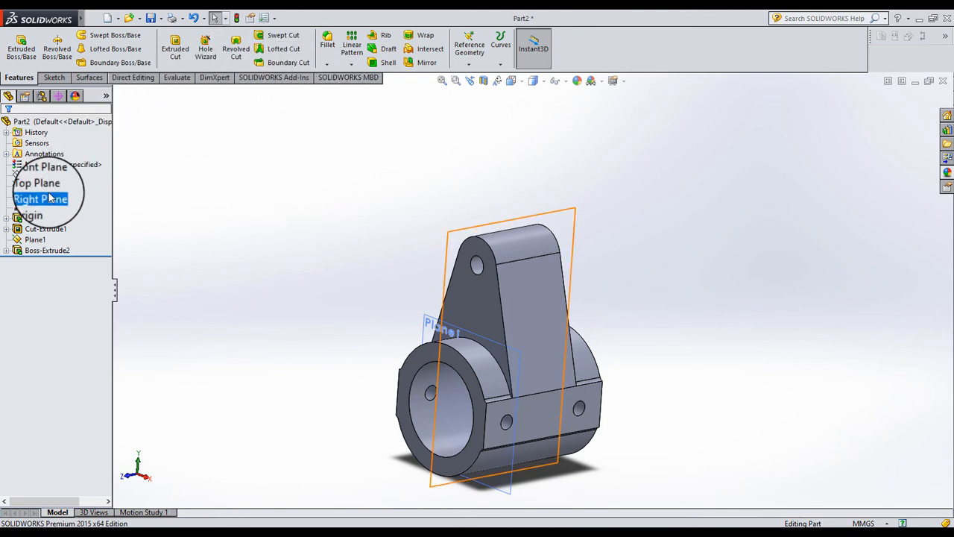
click(60, 168)
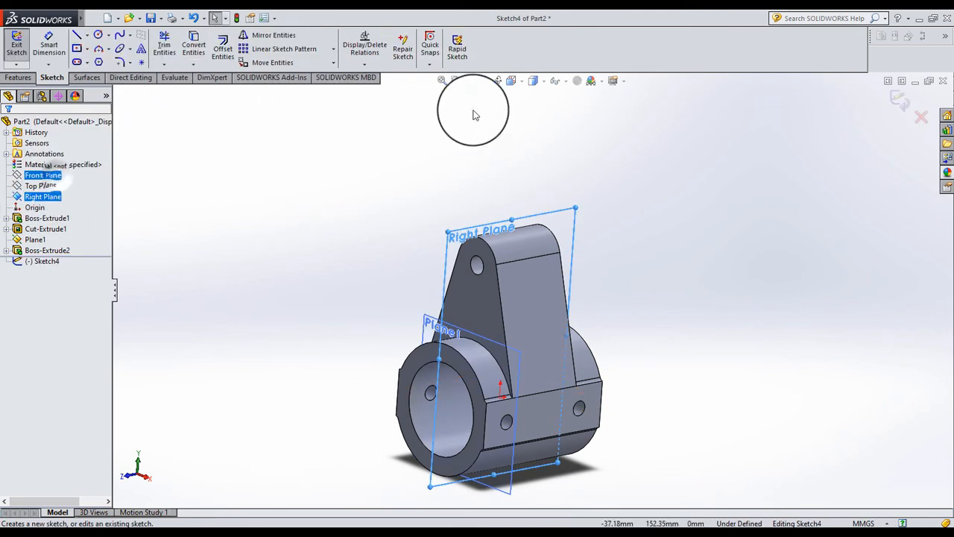
click(520, 88)
click(560, 140)
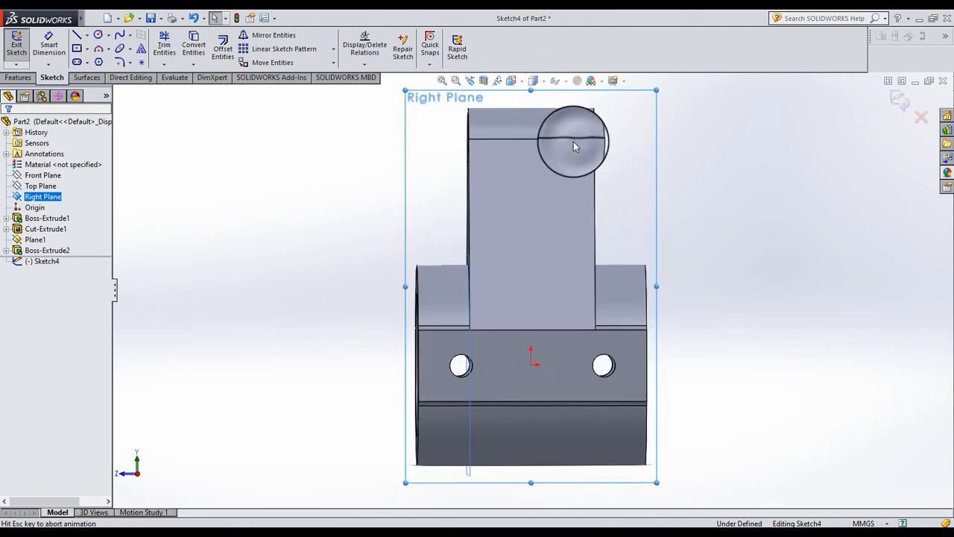
click(820, 221)
scroll(649, 230, up, 1)
scroll(555, 153, down, 1)
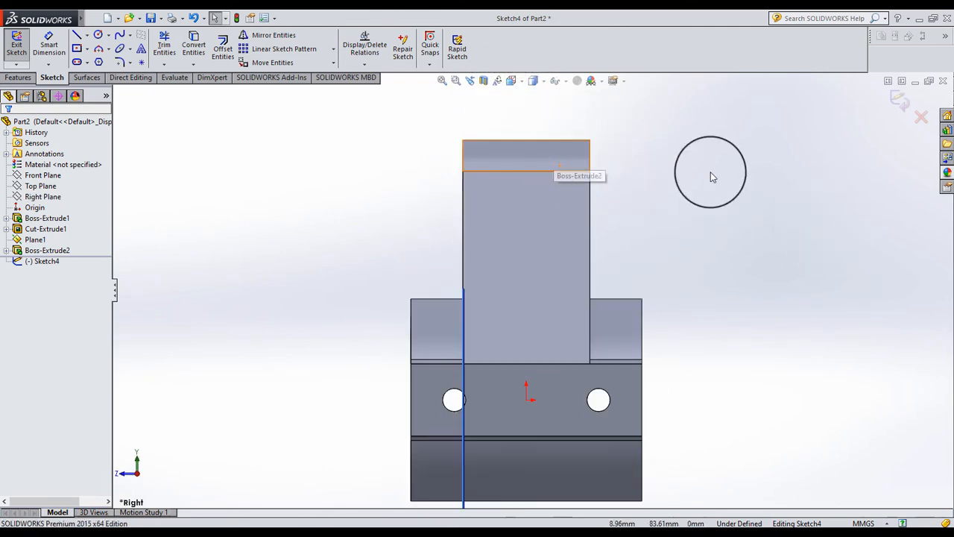
click(779, 168)
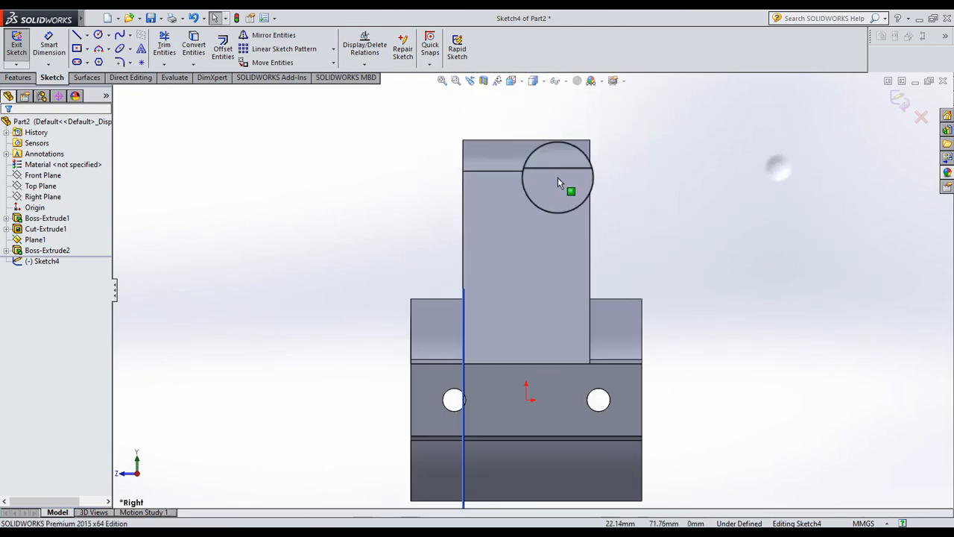
Step: Convert the lug's top edge into the sketch and draw a vertical centerline from its midpoint to the origin
click(520, 141)
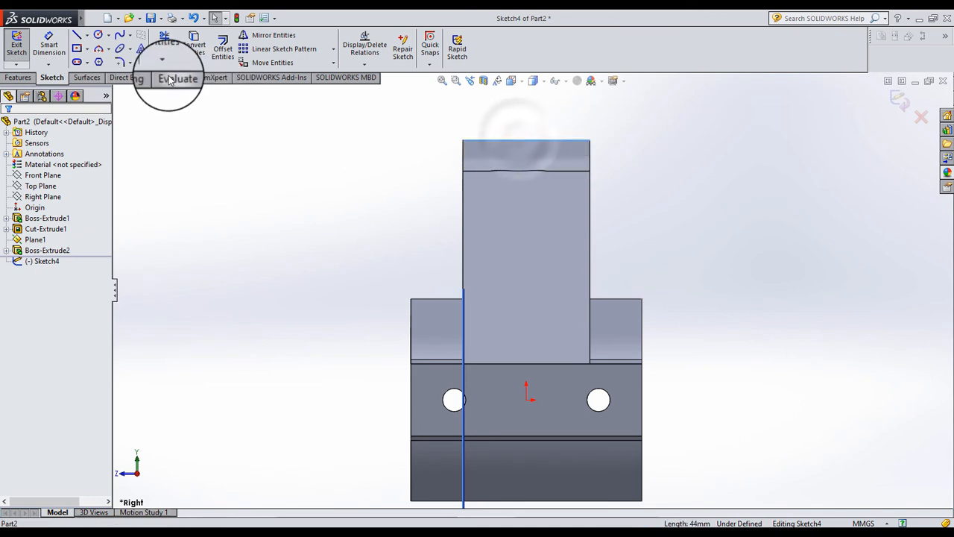
click(193, 44)
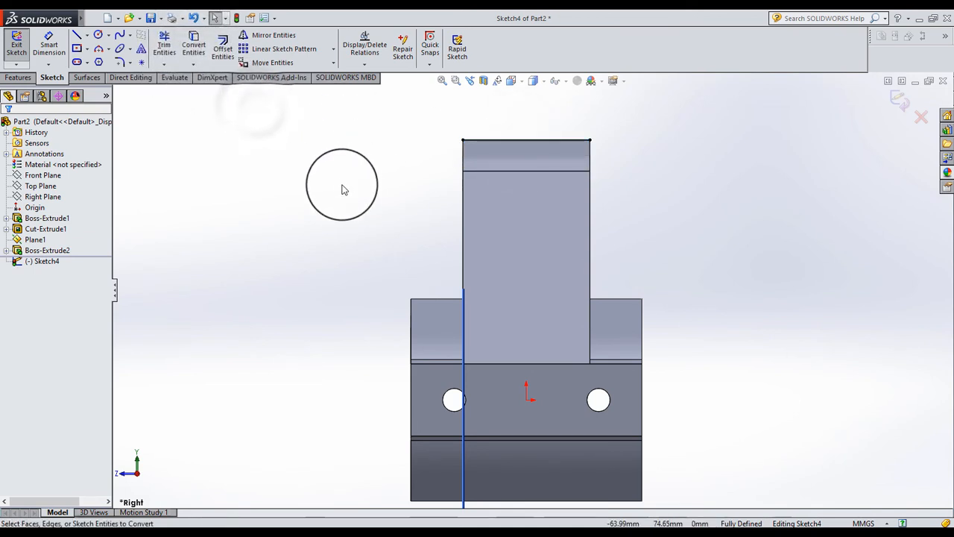
scroll(454, 222, down, 2)
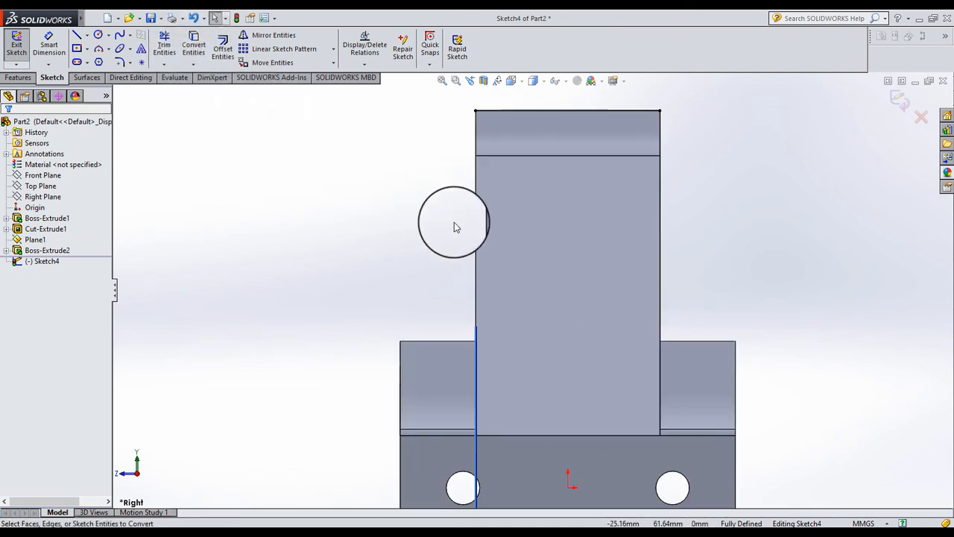
click(88, 35)
click(112, 57)
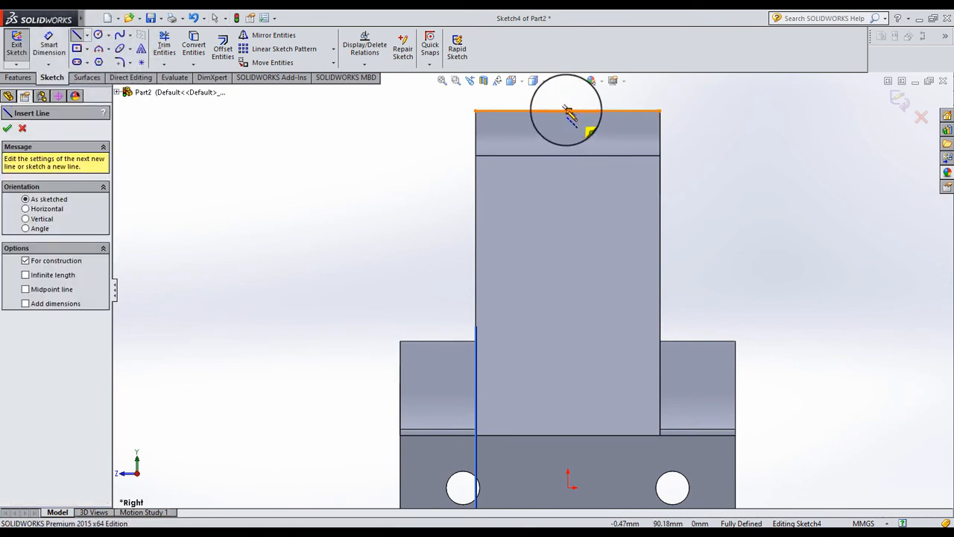
click(567, 110)
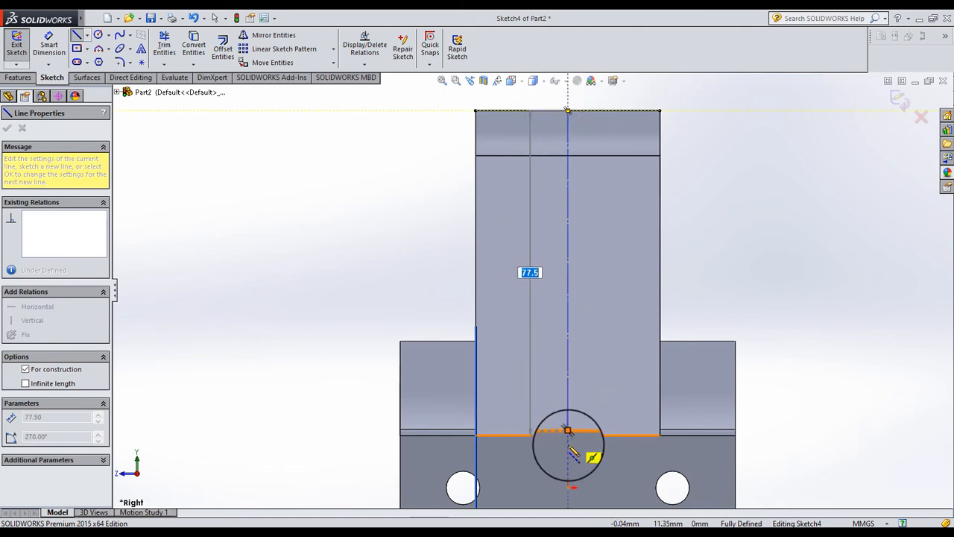
click(568, 487)
key(Escape)
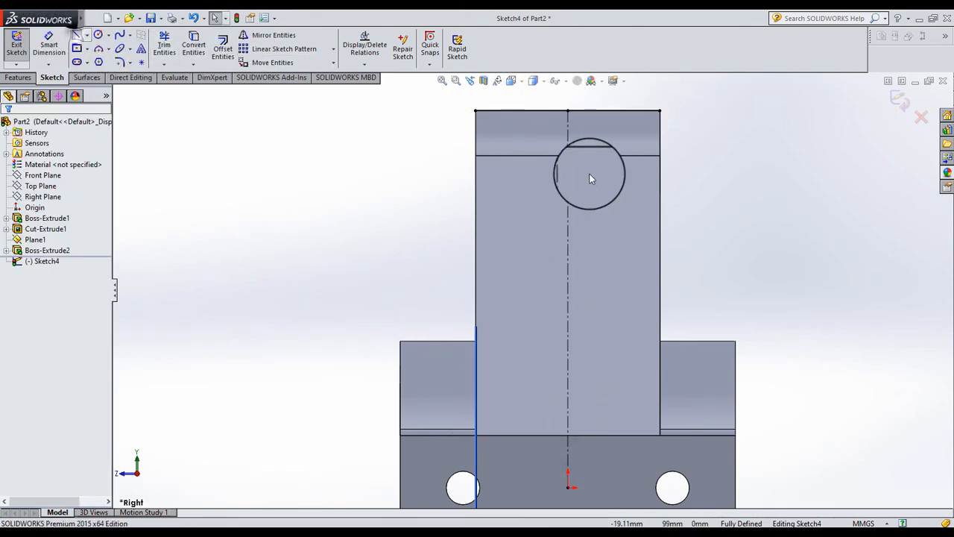
Step: Sketch a three-line U-shaped slot about 25 mm wide and 38.5 mm deep, opening at the lug's top edge
key(l)
click(519, 110)
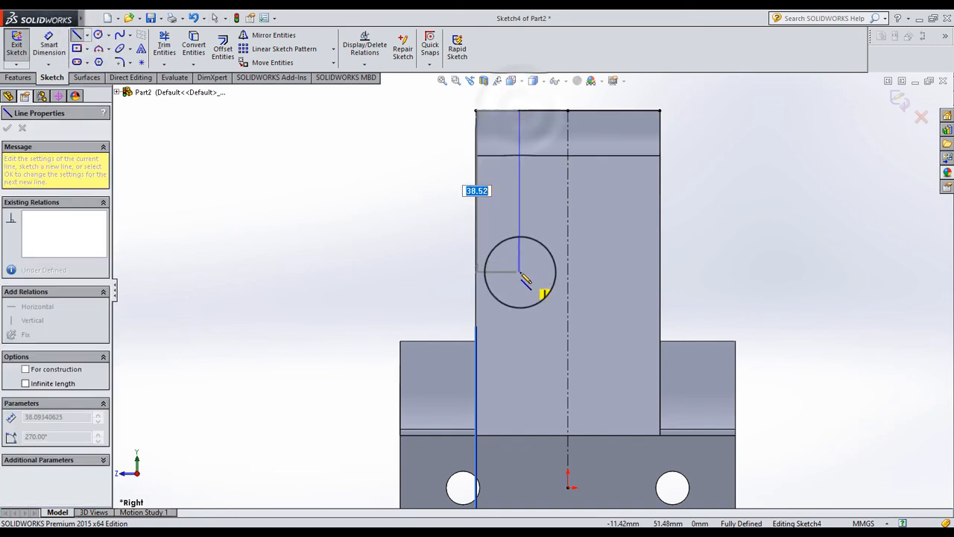
click(519, 272)
click(625, 271)
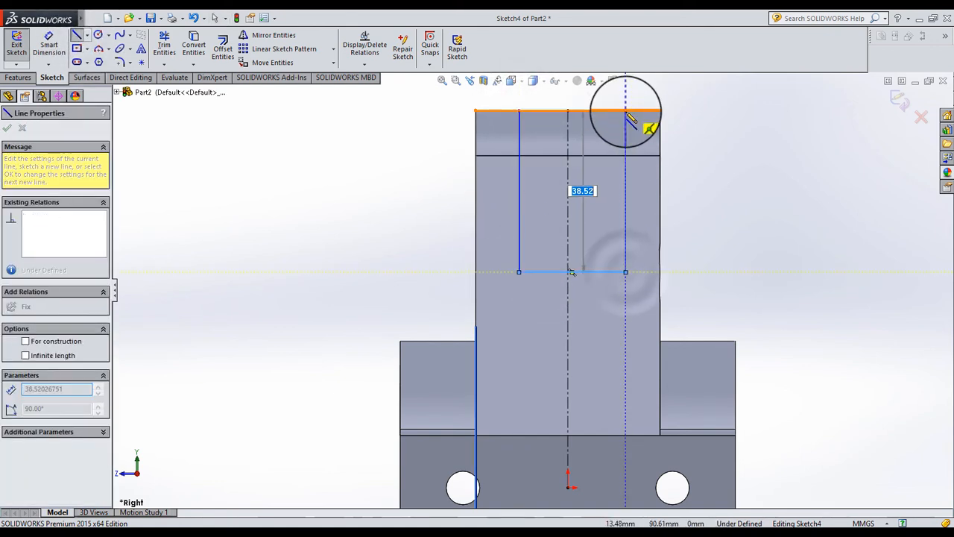
click(626, 112)
key(Escape)
Step: Dimension the distance between the slot's two vertical lines as 24 mm
click(49, 45)
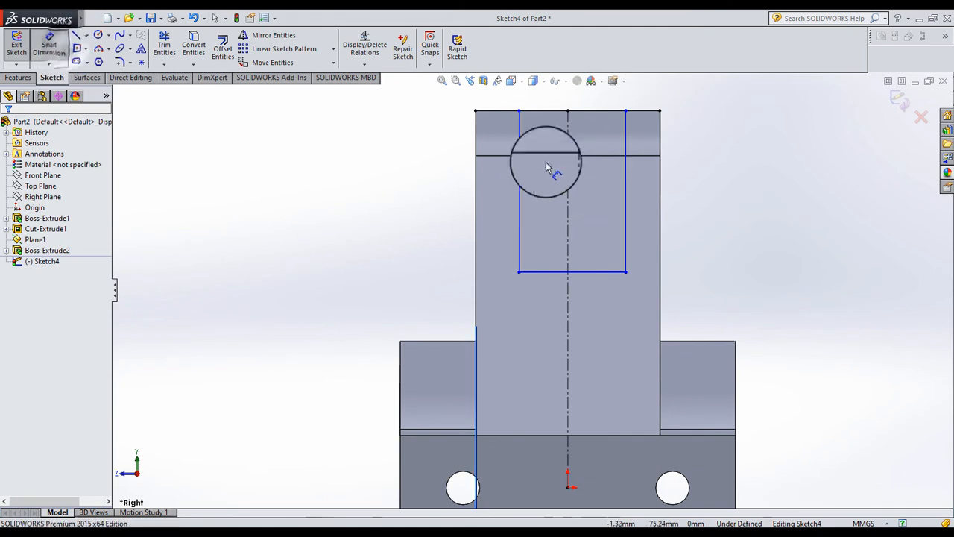
click(595, 155)
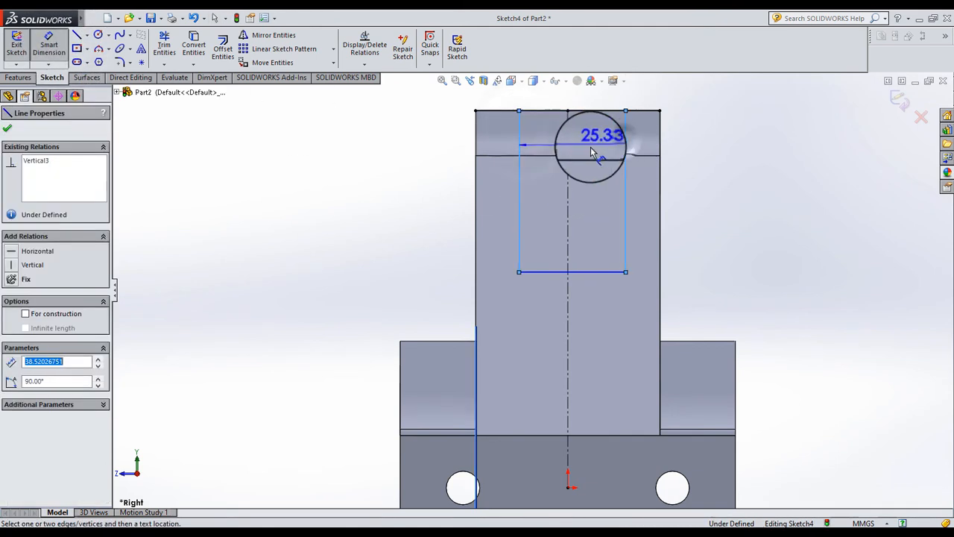
click(594, 153)
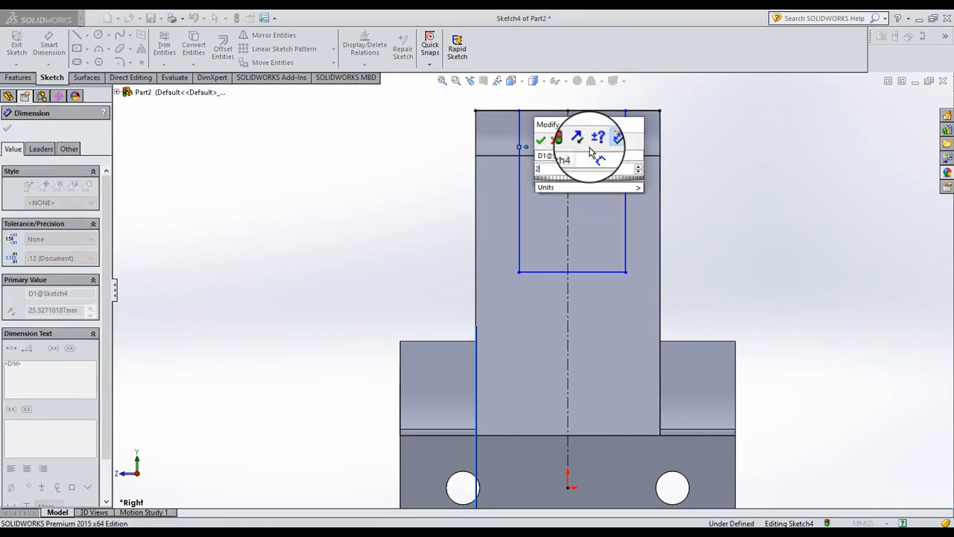
key(Return)
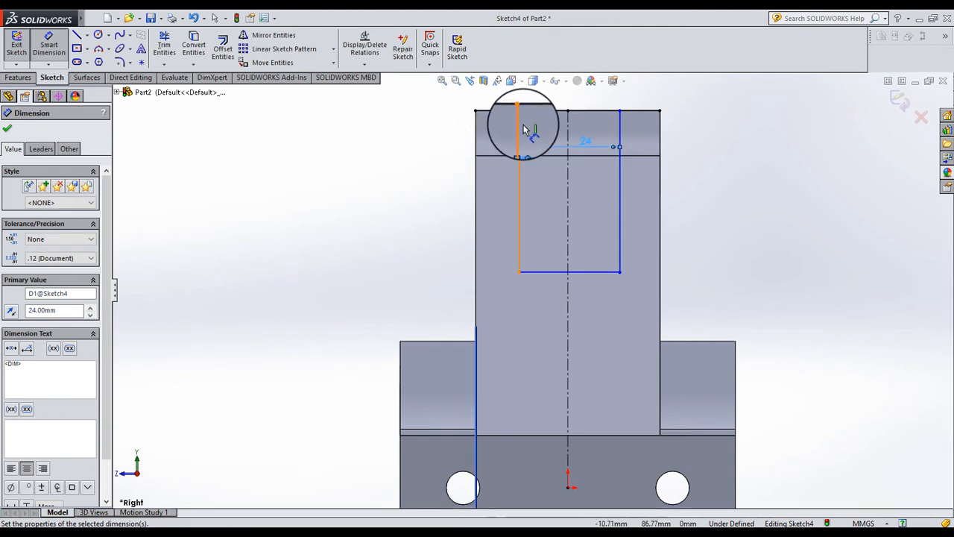
Step: Dimension the slot's left line 10 mm from the lug's left edge
click(516, 128)
click(476, 128)
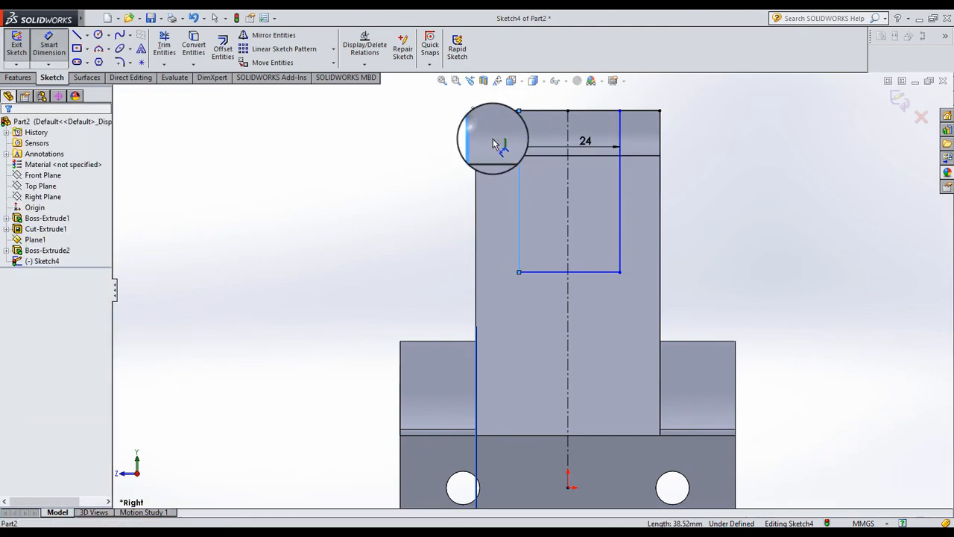
click(495, 139)
text(10)
key(Return)
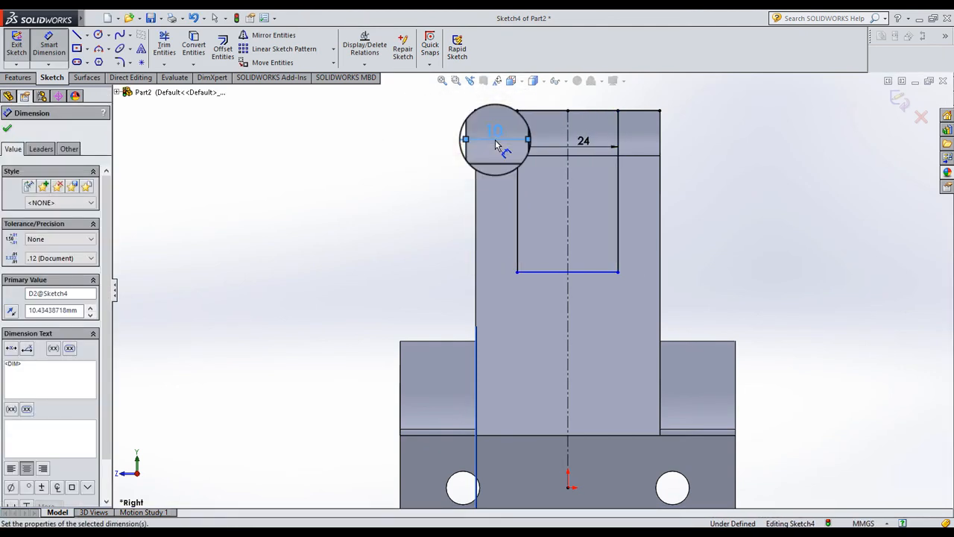
key(Escape)
Step: Trim the converted top edge on both sides outside the slot's vertical lines
click(164, 45)
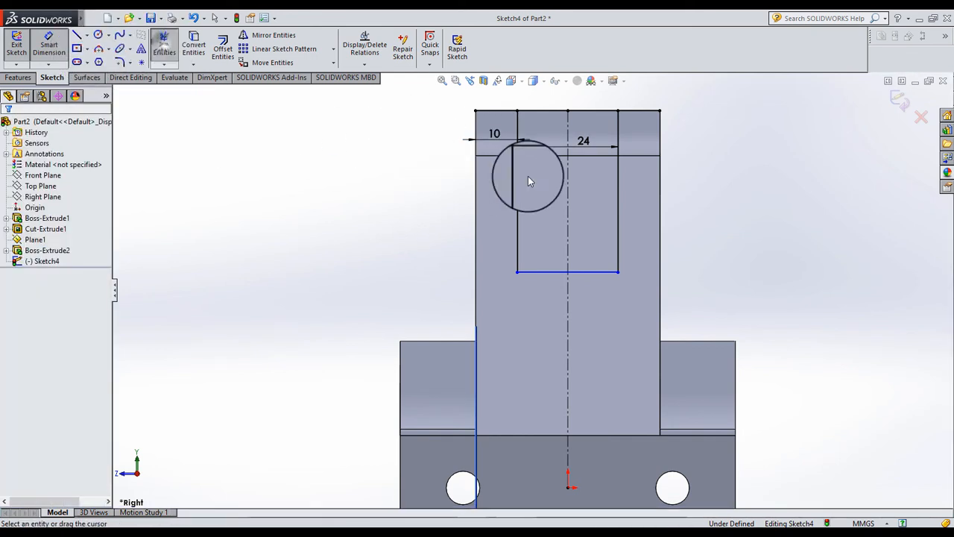
mouse_move(507, 95)
mouse_down()
mouse_move(494, 122)
mouse_move(635, 103)
mouse_move(625, 116)
mouse_up()
key(Escape)
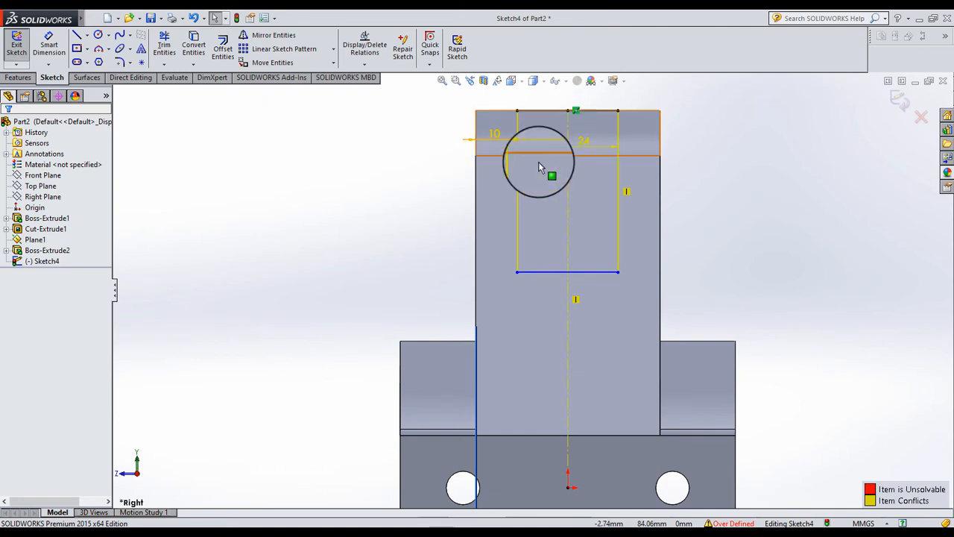
Step: Delete the conflicting relations on the slot's side lines and the centerline to resolve the over-defined sketch
click(525, 195)
key(Delete)
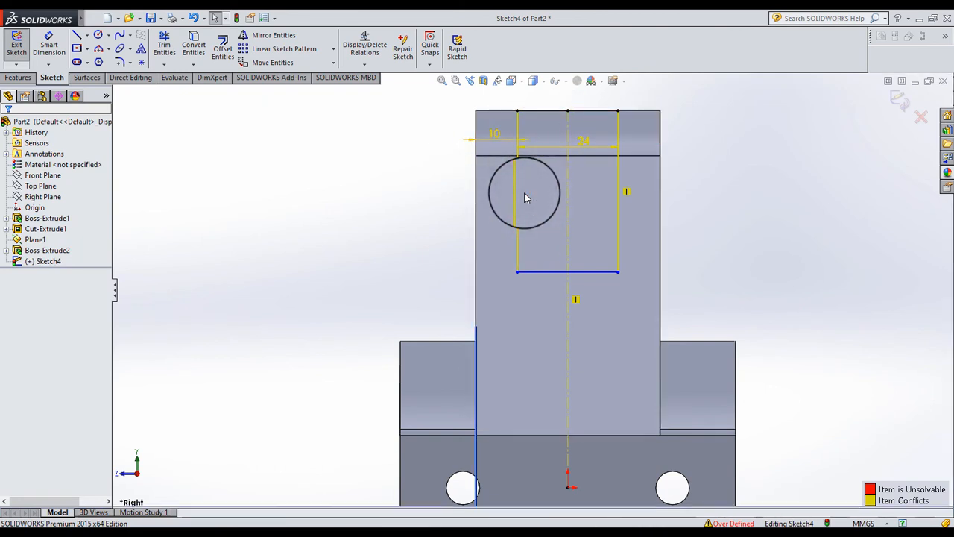
click(630, 192)
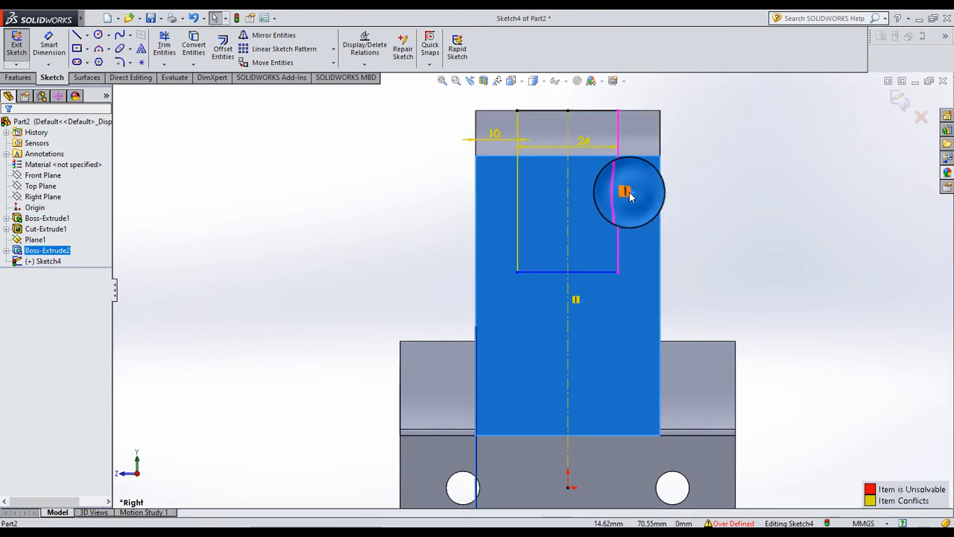
click(628, 193)
key(Delete)
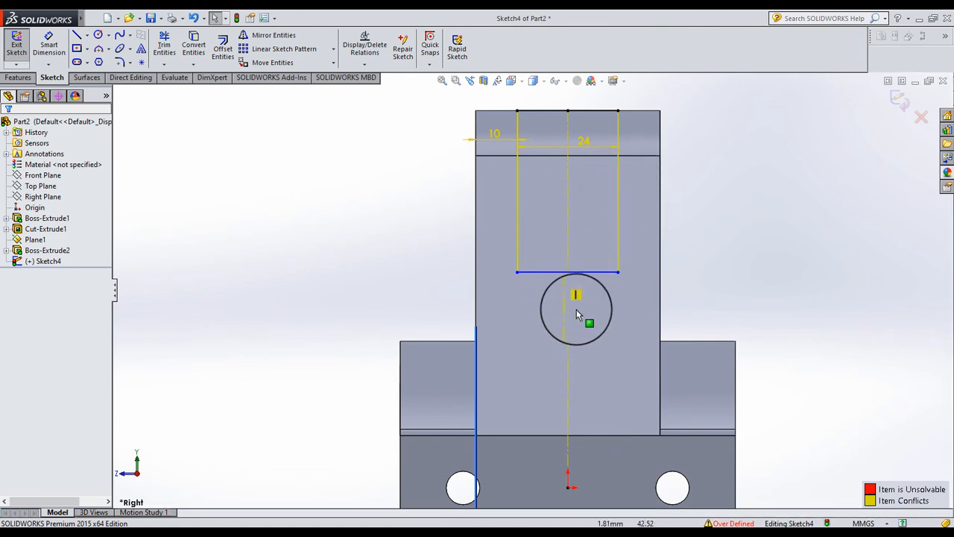
key(Delete)
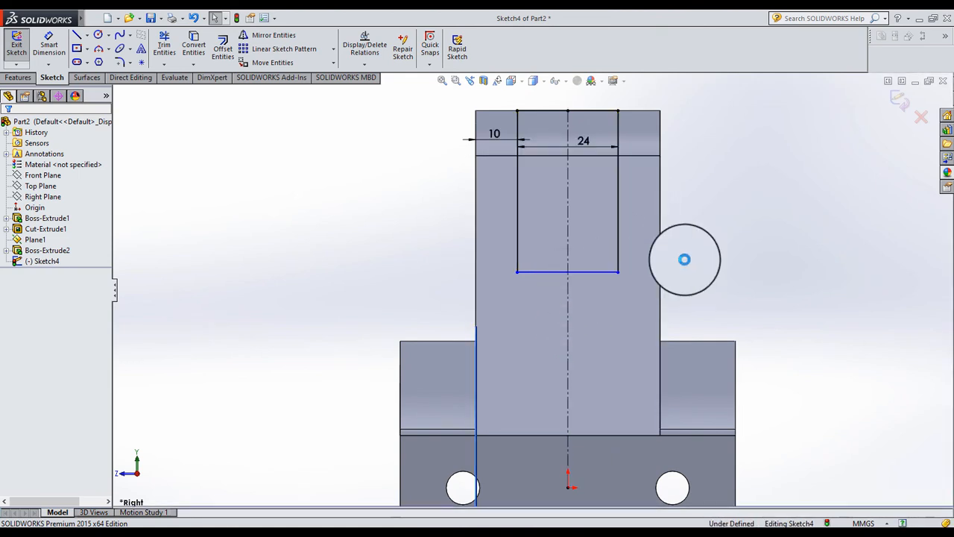
Step: Dimension the slot's bottom line 25 mm below the lower hidden edge of the lug's hole, showing hidden lines only while dimensioning
click(51, 46)
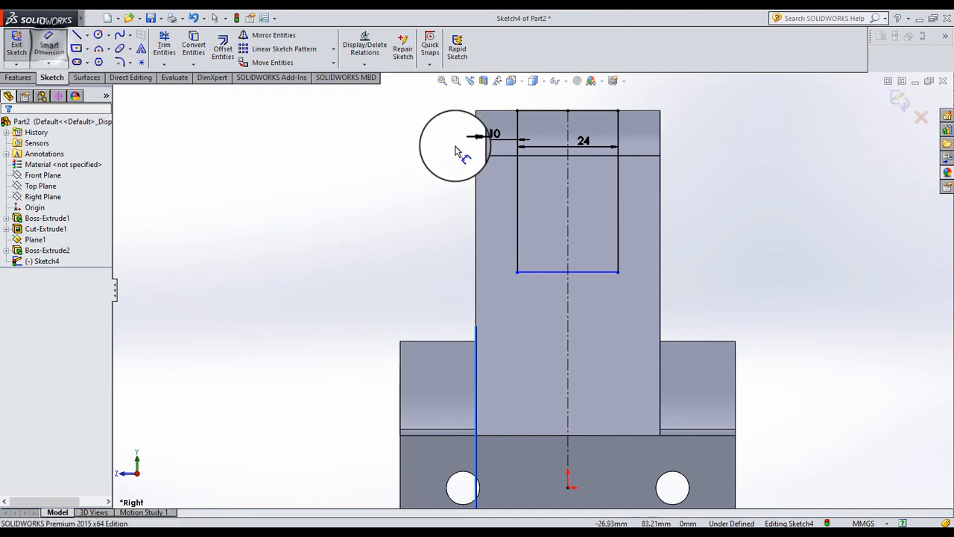
click(534, 80)
click(534, 142)
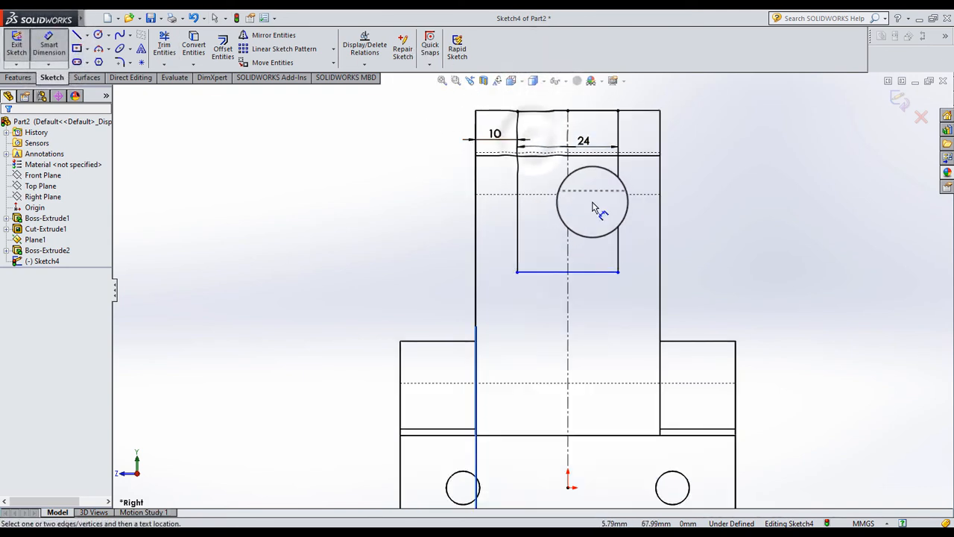
click(595, 196)
click(597, 270)
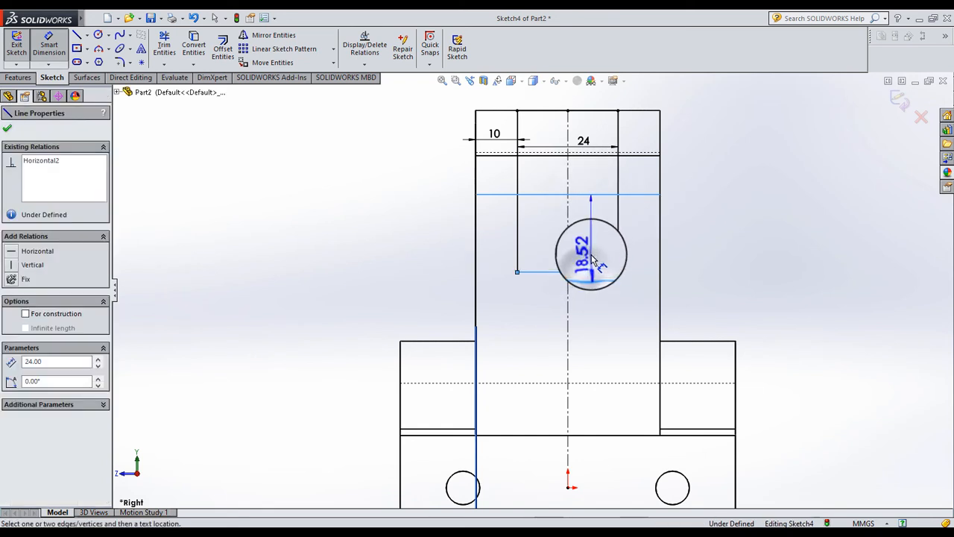
click(594, 258)
key(Return)
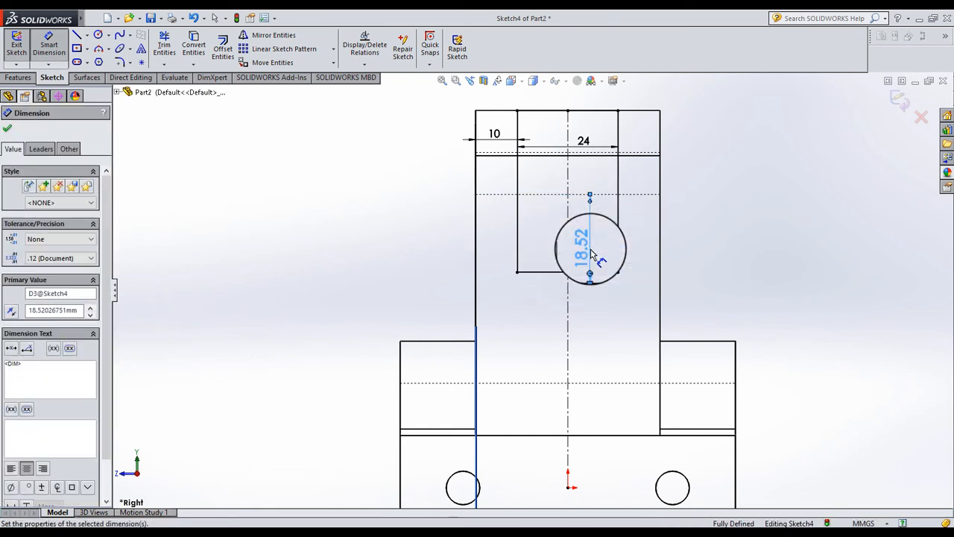
click(694, 206)
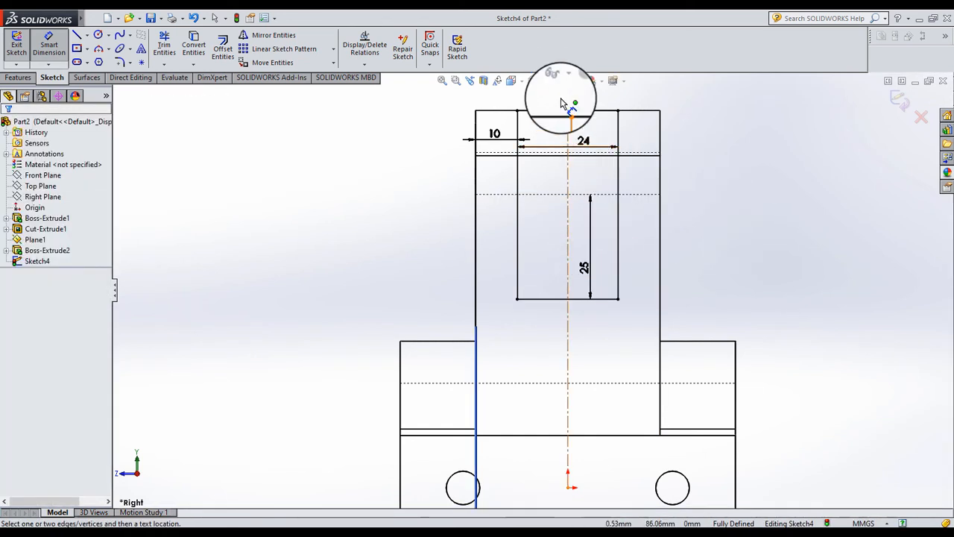
click(544, 84)
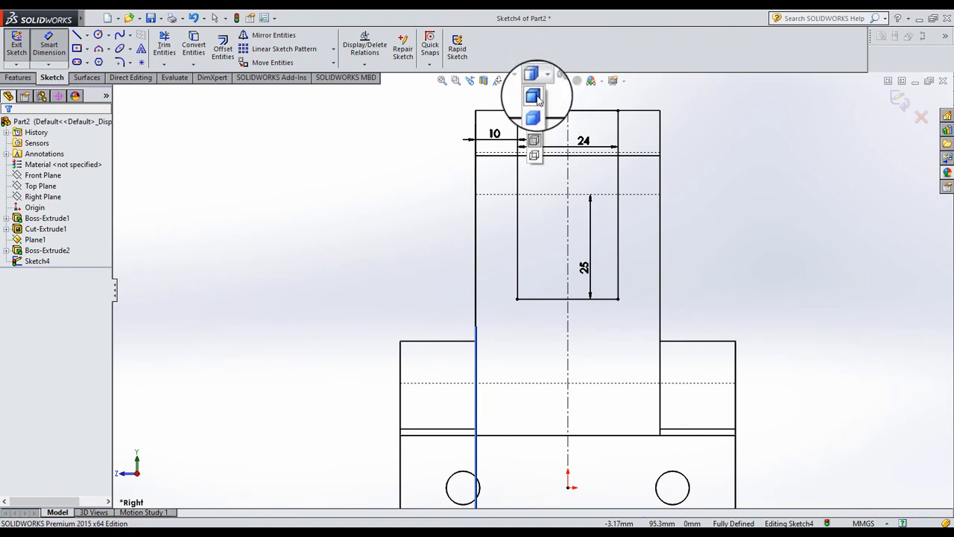
click(535, 96)
Step: Cut-extrude the slot sketch through the lug with the end condition Through All - Both
middle_drag(713, 255, 704, 252)
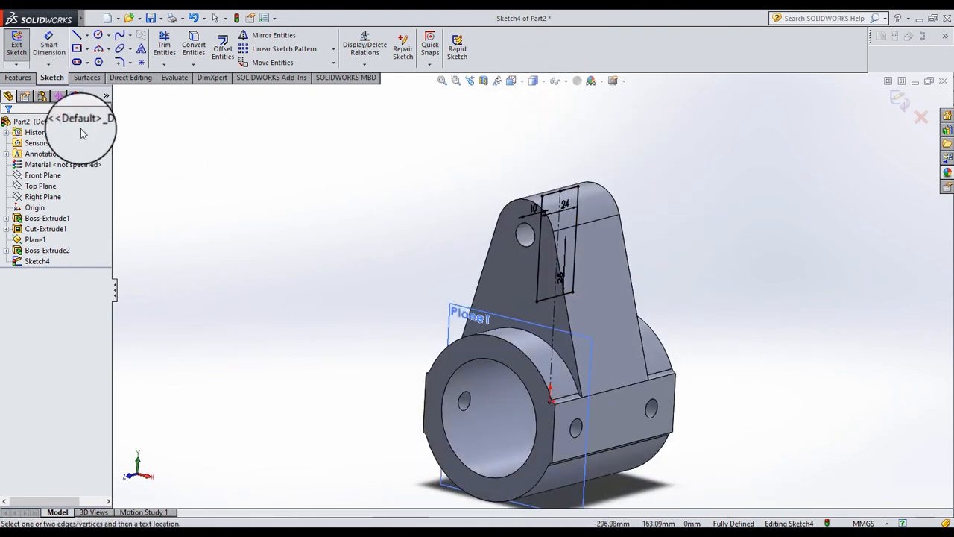
click(18, 77)
click(184, 52)
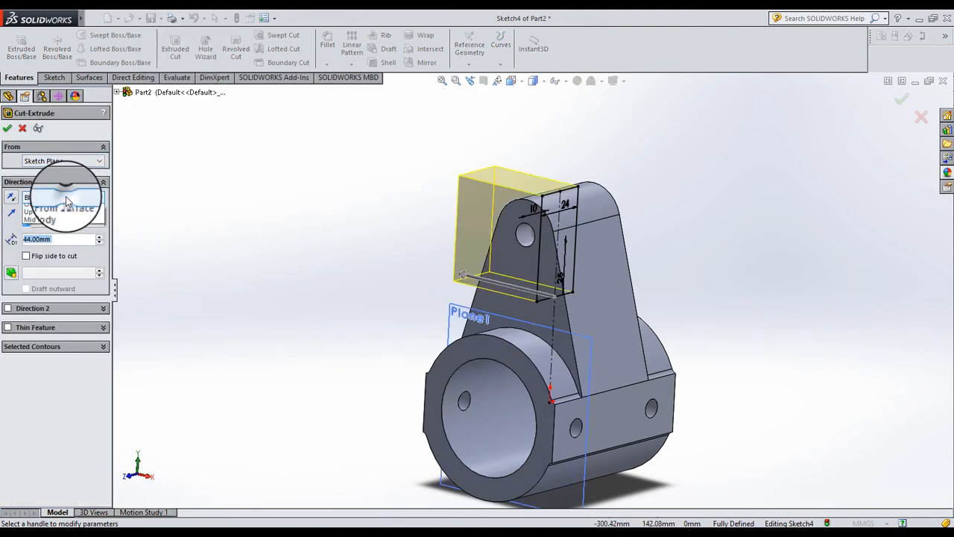
click(71, 217)
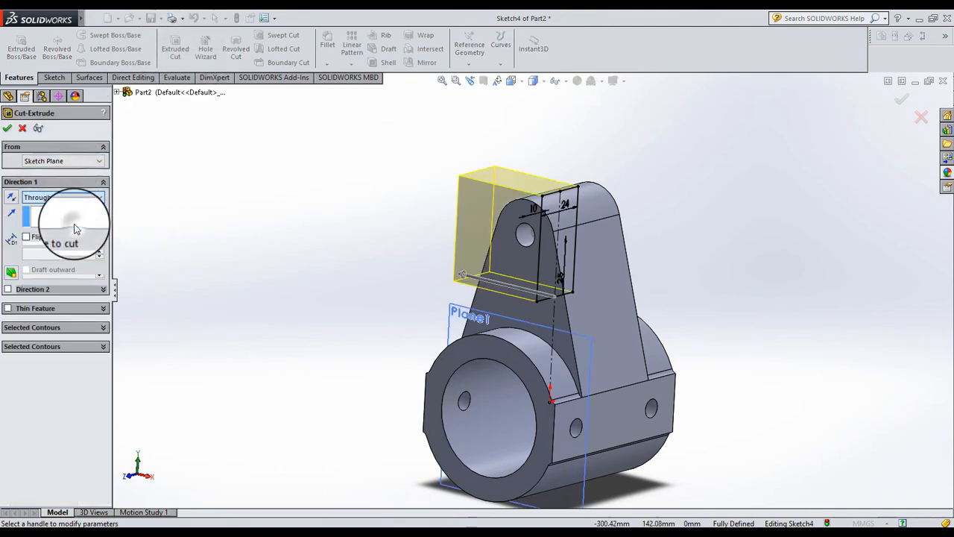
click(9, 131)
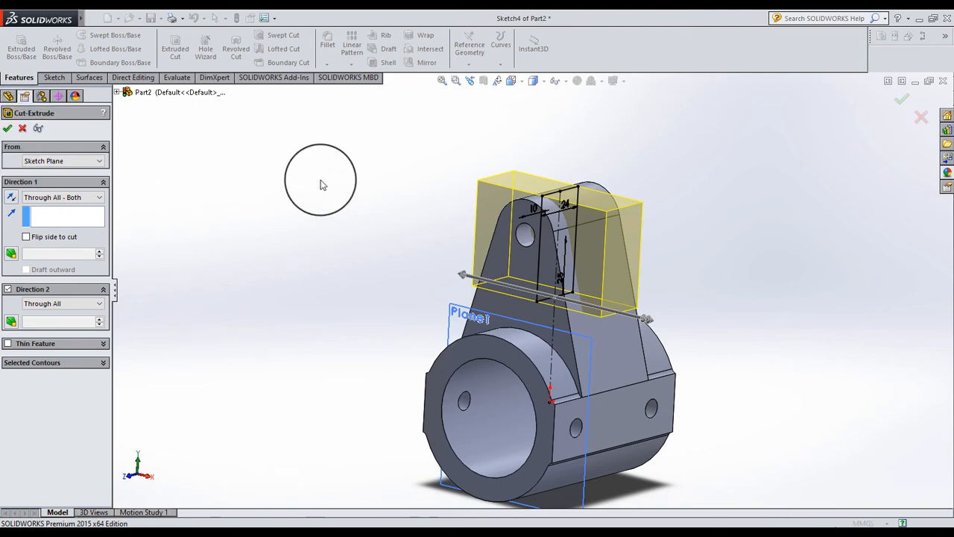
Step: Start a sketch on the cylinder's front ring face, view it face-on, and convert the upper outer arc edge into the sketch
mouse_move(602, 253)
middle_down()
mouse_move(571, 257)
mouse_move(598, 255)
middle_up()
click(498, 345)
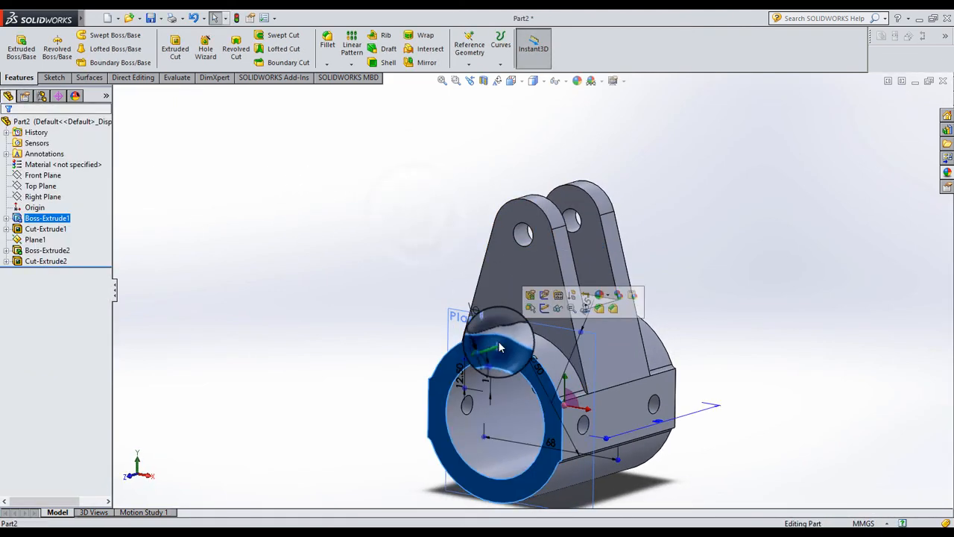
click(545, 312)
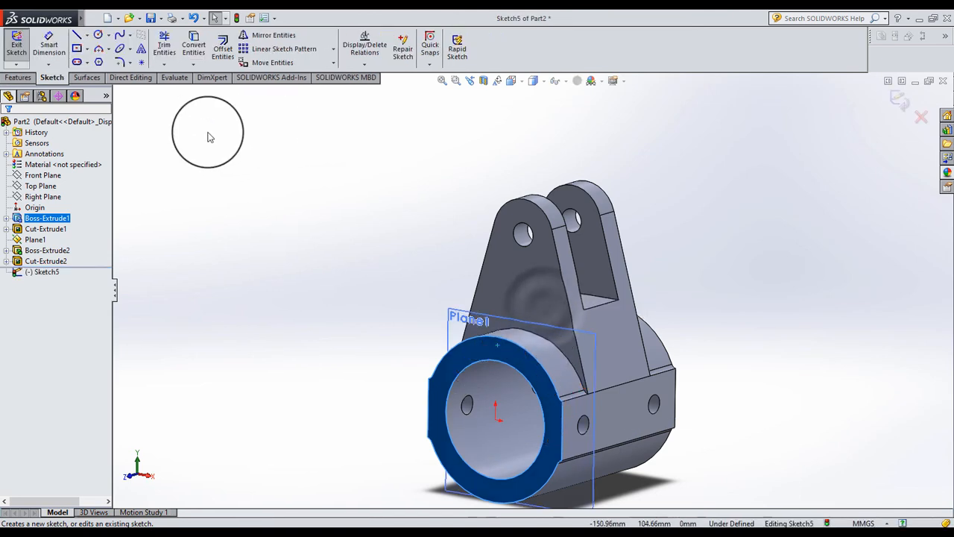
click(207, 143)
click(513, 81)
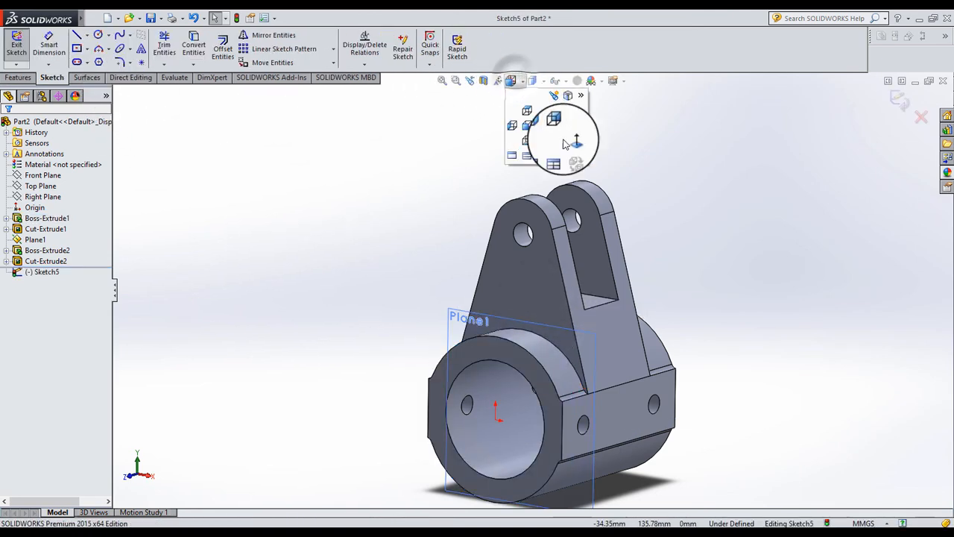
click(577, 144)
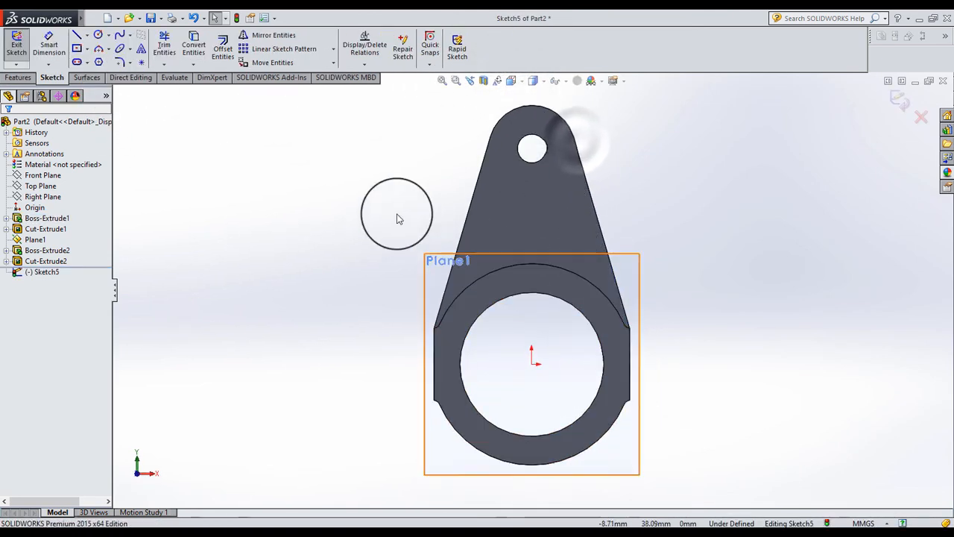
click(524, 264)
click(193, 46)
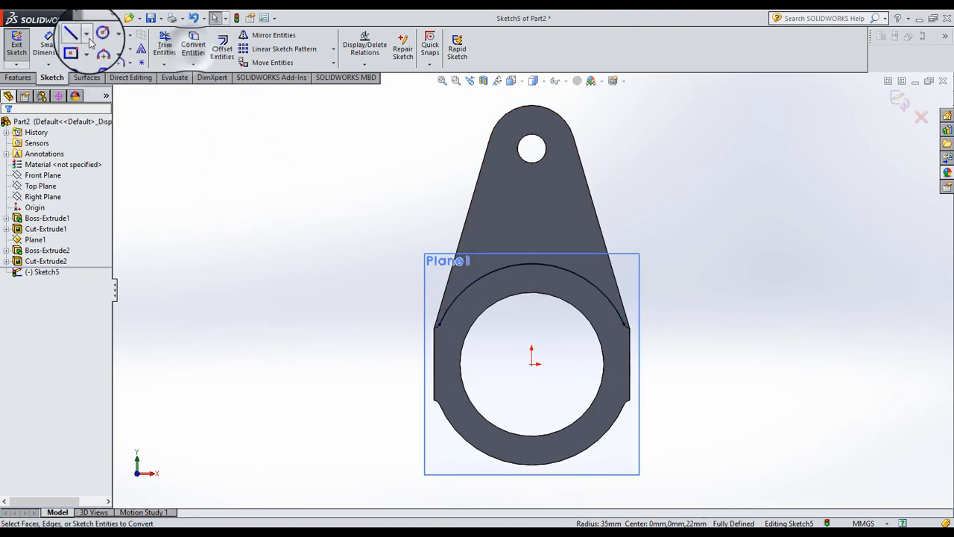
Step: Draw a vertical centerline about 51 mm long upward from the origin
click(85, 35)
click(104, 62)
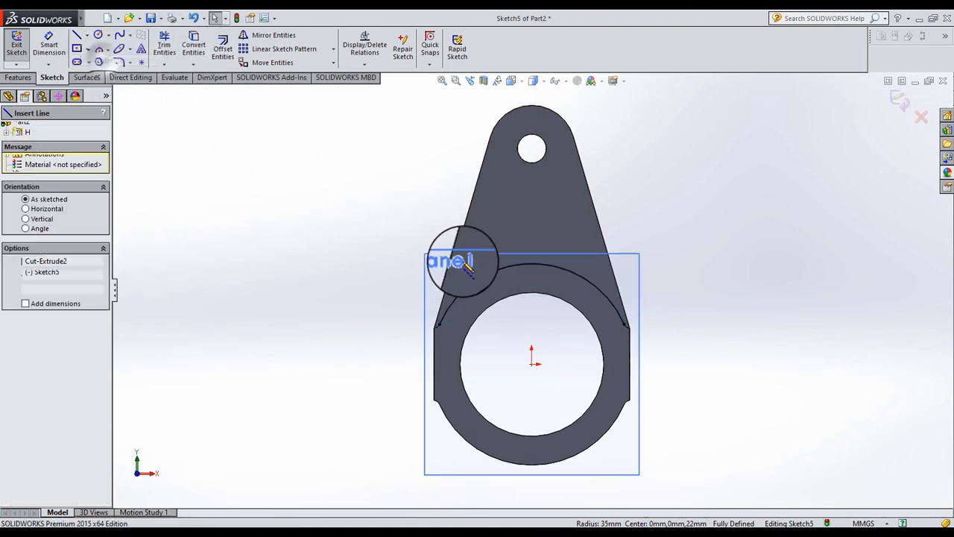
click(531, 363)
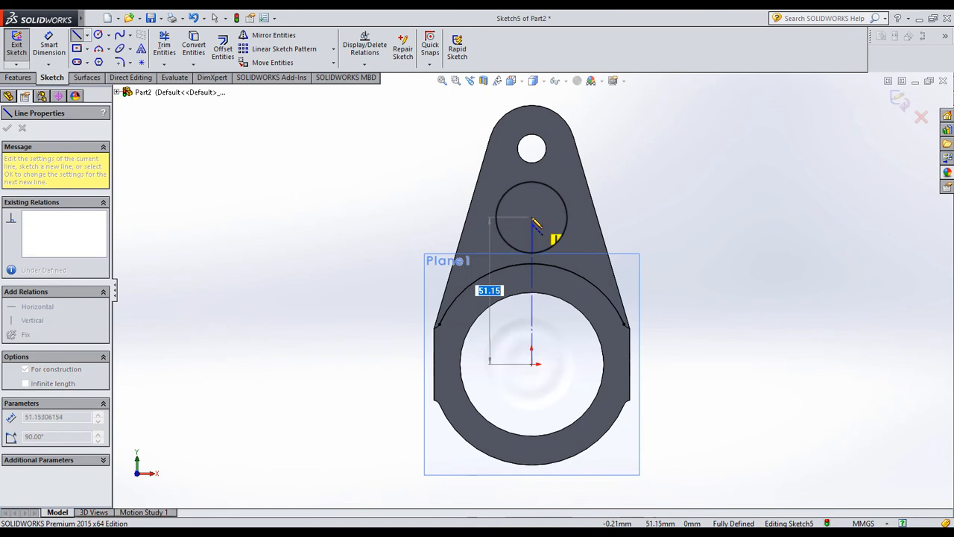
click(532, 216)
key(Escape)
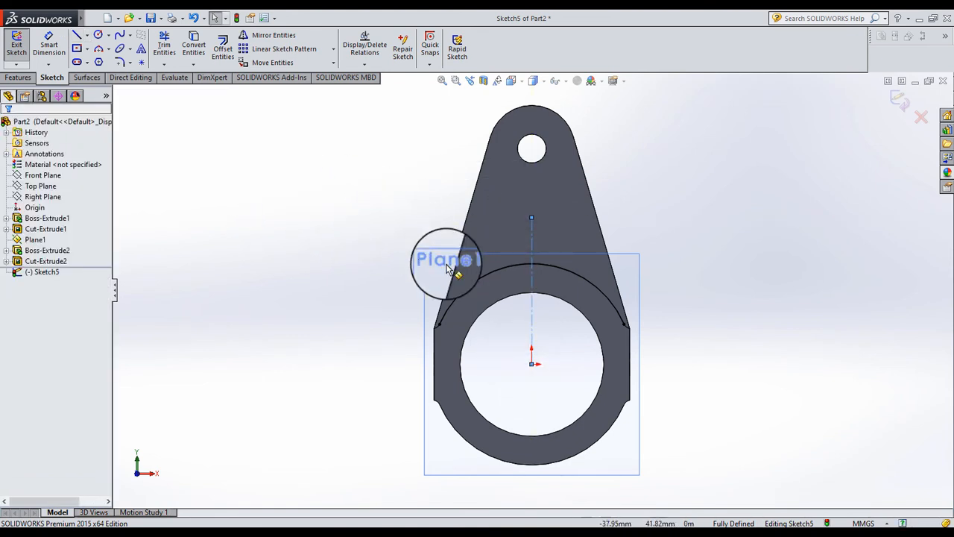
Step: Sketch a three-sided rectangular profile about 11 mm wide rising from the converted arc, with its vertical lines on either side of the centerline
scroll(447, 268, down, 2)
scroll(429, 239, down, 1)
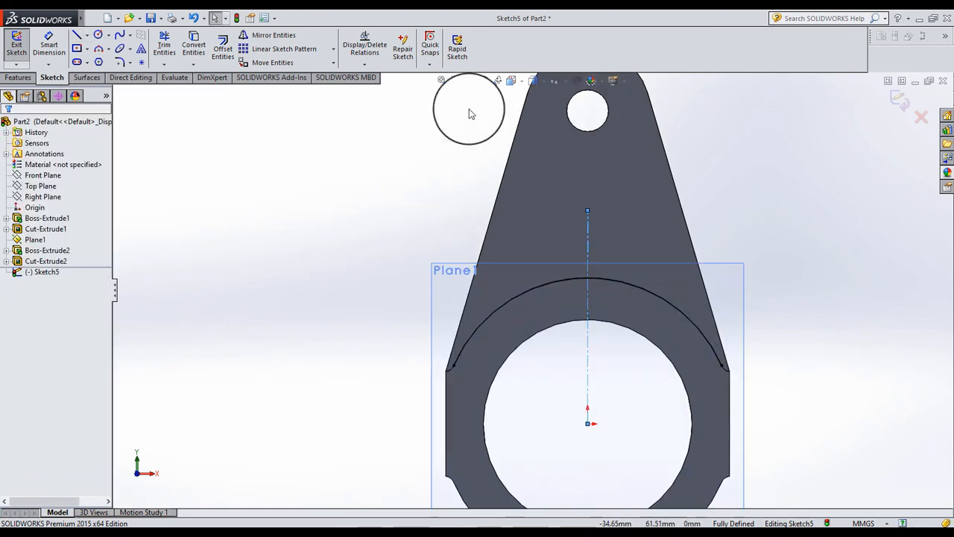
click(77, 36)
click(587, 279)
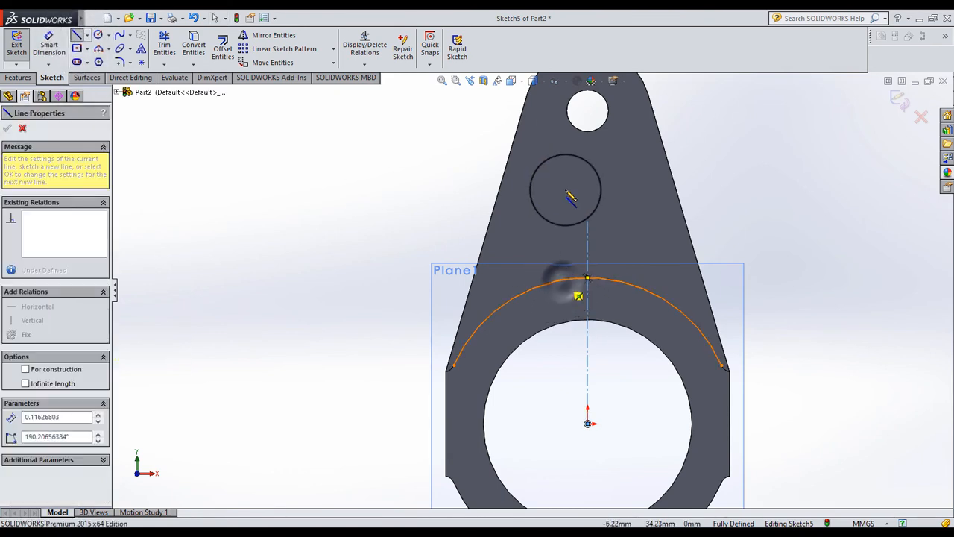
click(562, 182)
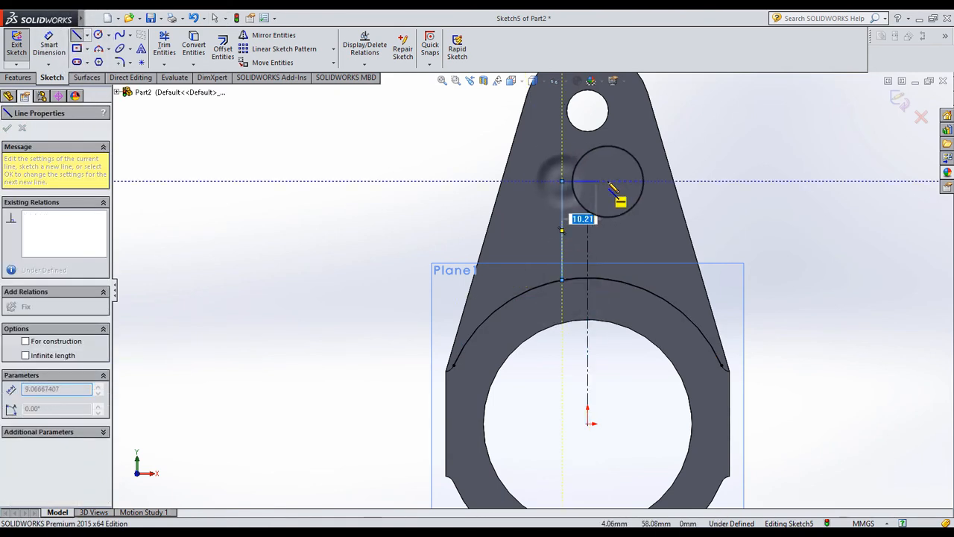
click(607, 181)
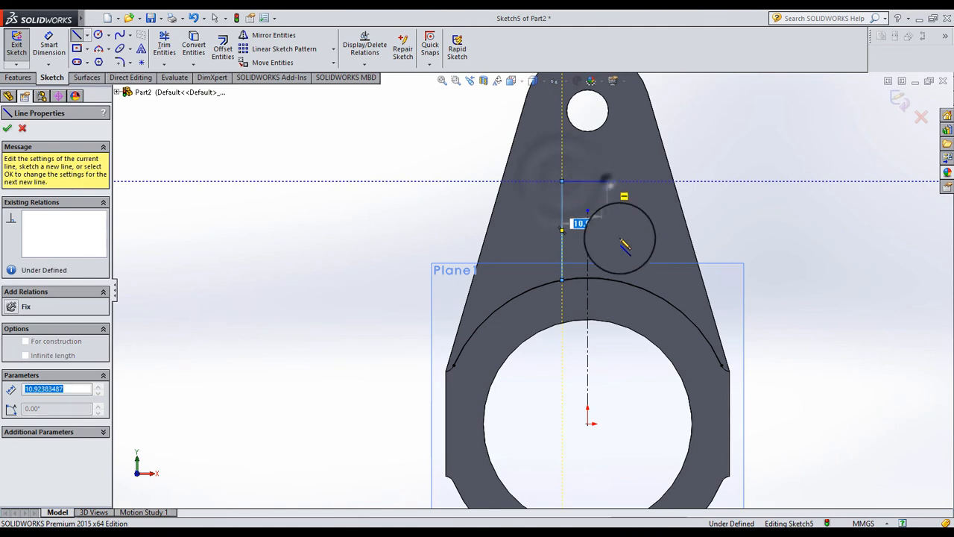
double_click(607, 279)
key(Escape)
Step: Place a sketch point at the lug hole's center and dimension the profile's top line 16 mm below it
click(50, 46)
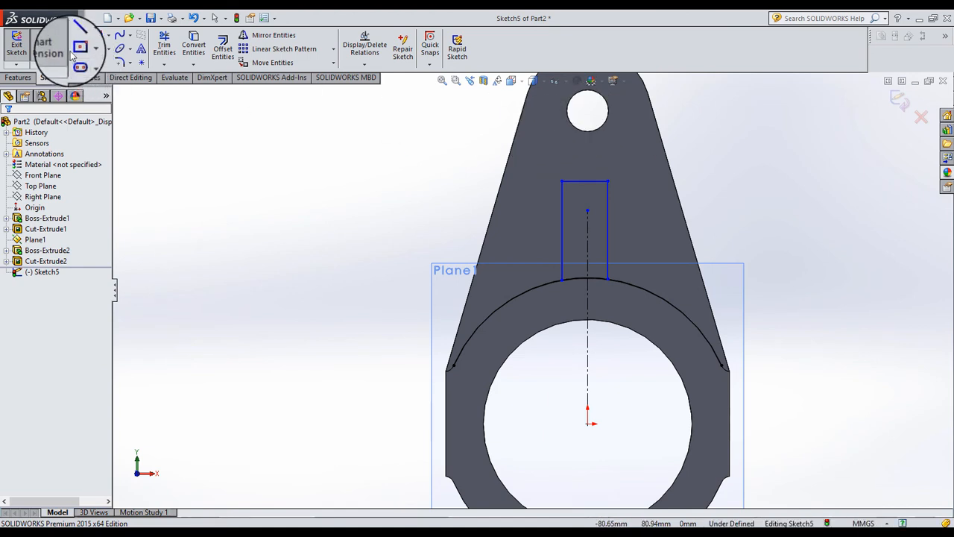
click(142, 62)
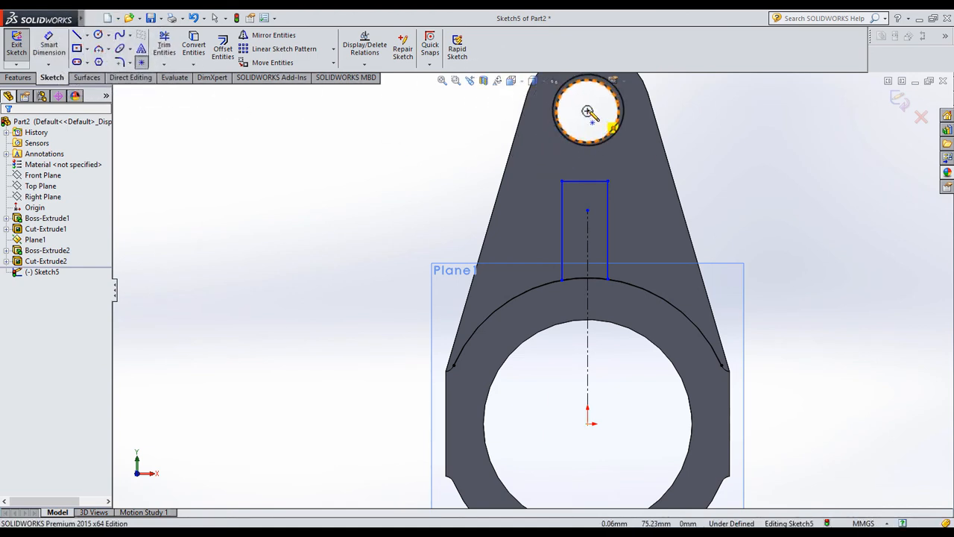
click(589, 112)
key(Escape)
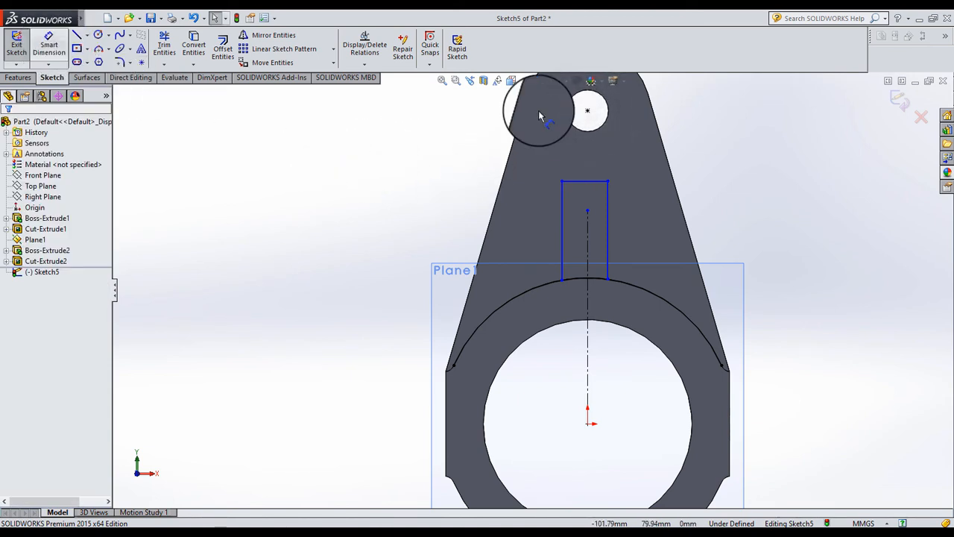
click(589, 112)
click(601, 181)
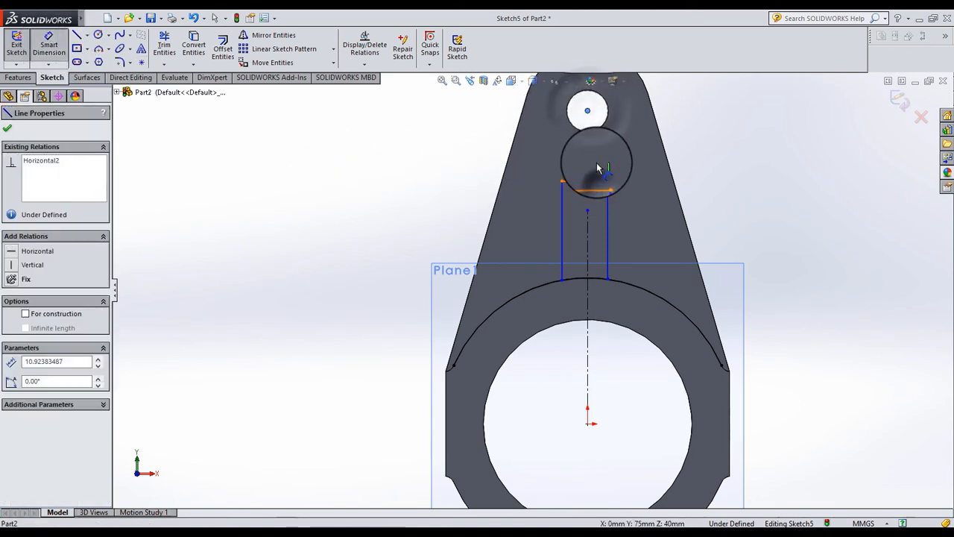
click(594, 168)
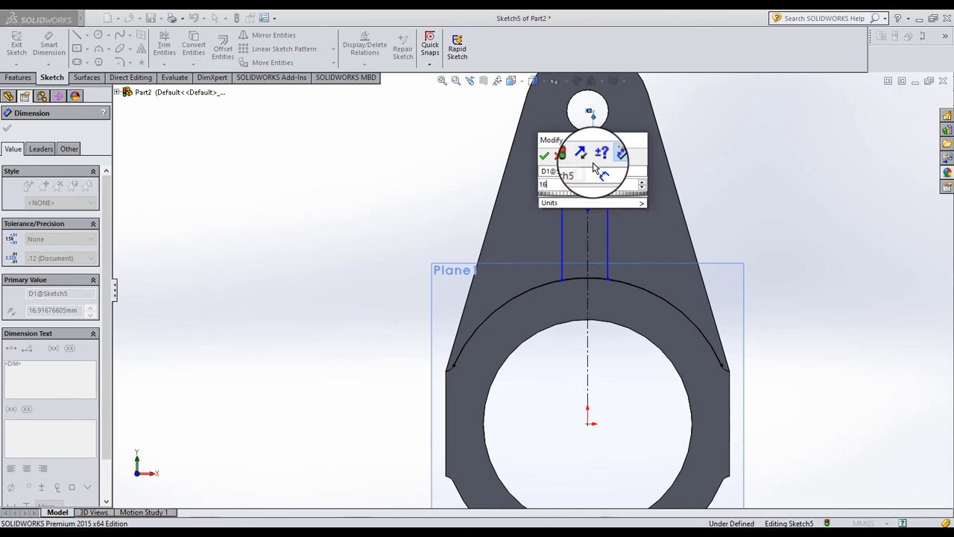
key(Return)
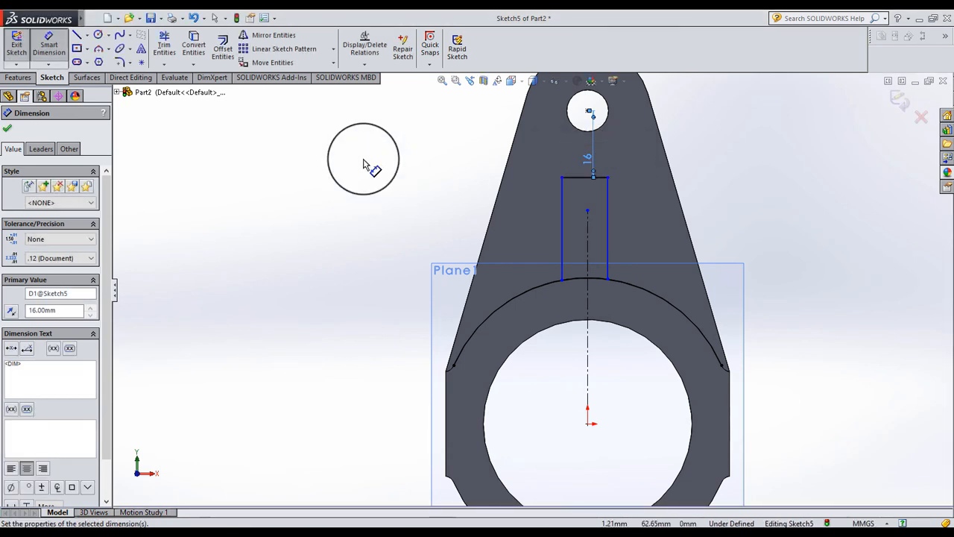
key(Escape)
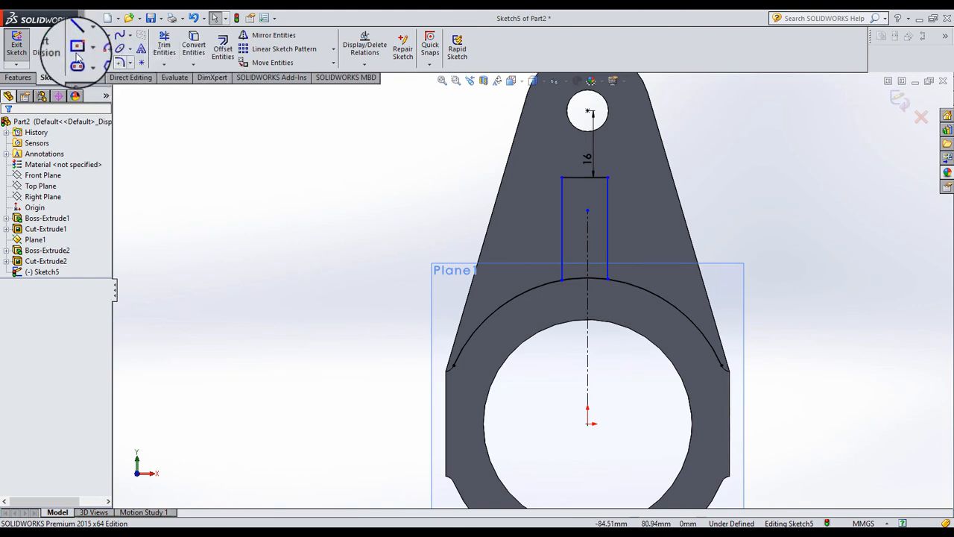
Step: Dimension the profile's top line as 10 mm wide
click(48, 45)
click(582, 176)
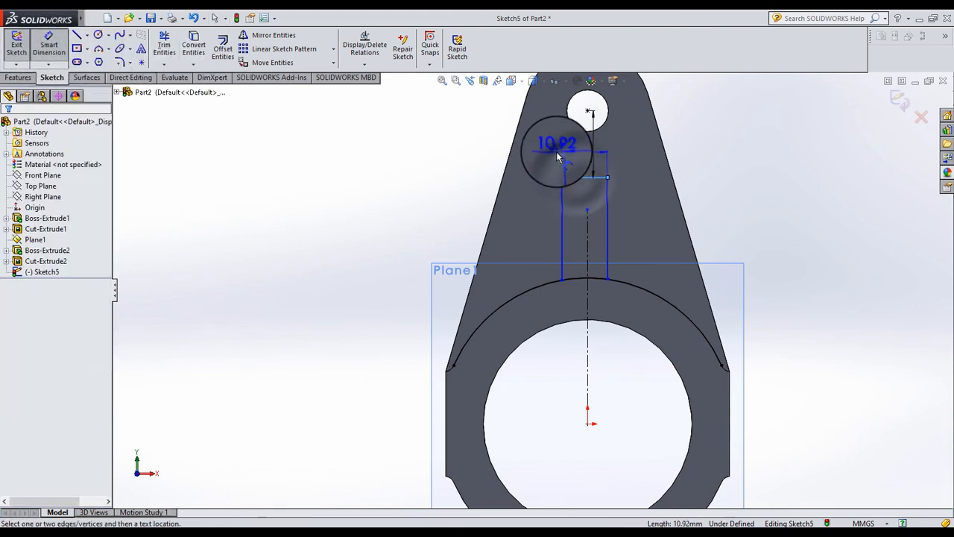
click(556, 149)
text(10)
key(Return)
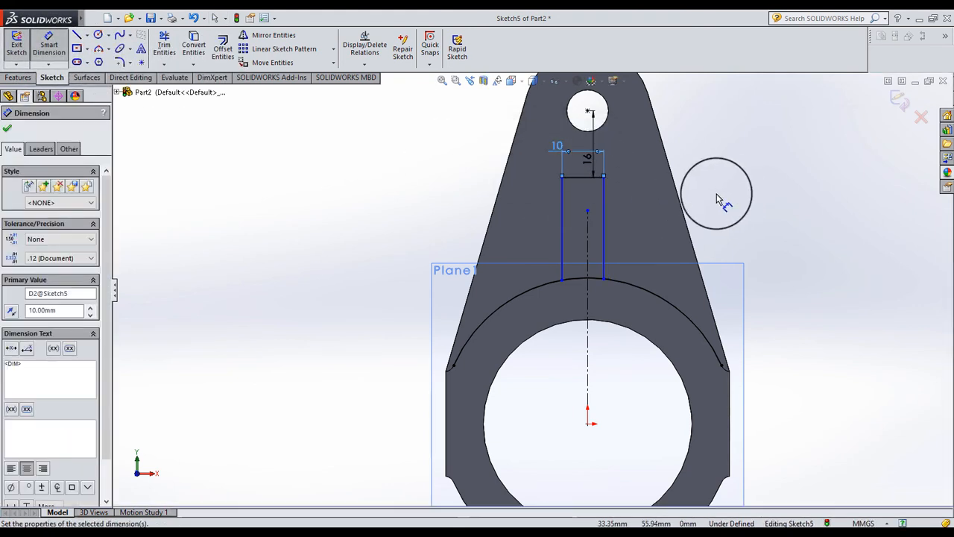
key(Escape)
Step: Make the profile's two vertical lines symmetric about the centerline
click(562, 209)
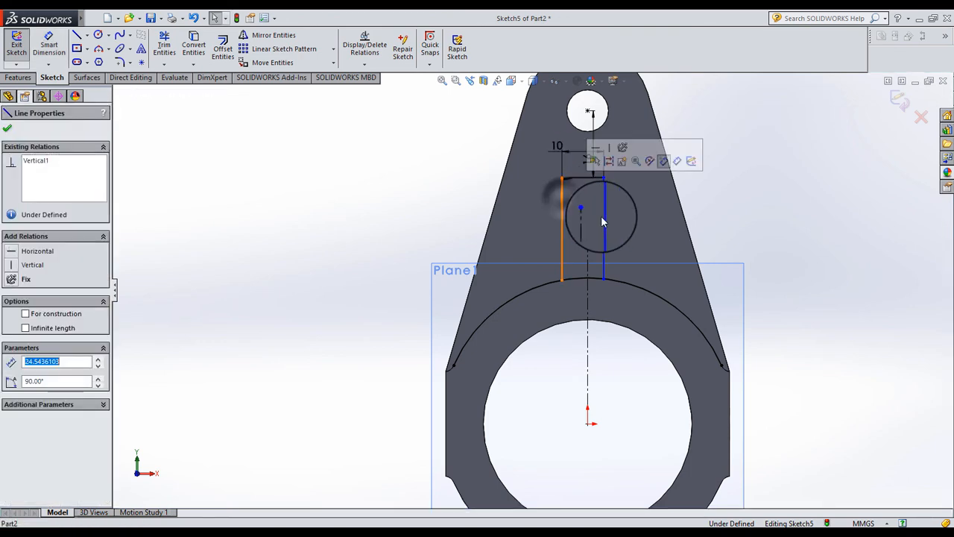
ctrl+click(604, 238)
ctrl+click(589, 244)
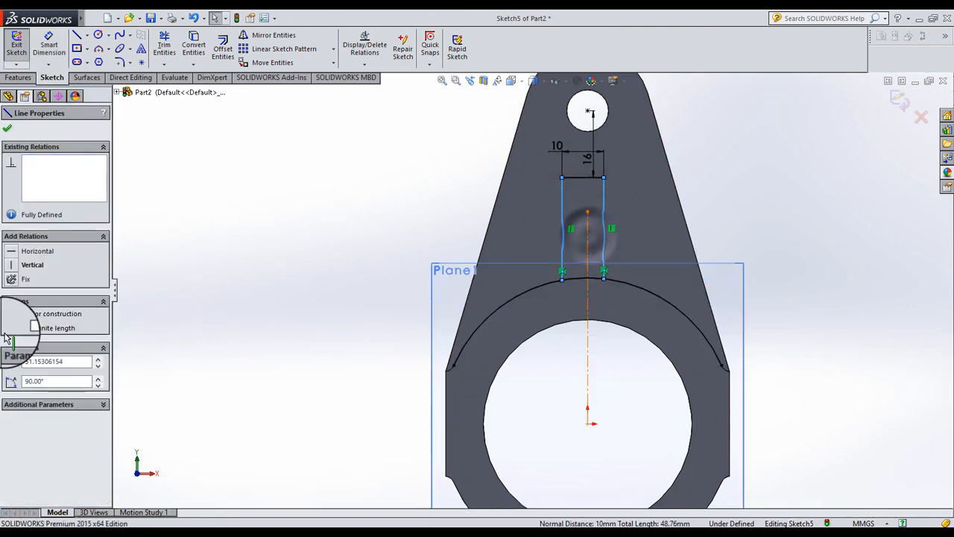
click(11, 390)
click(229, 244)
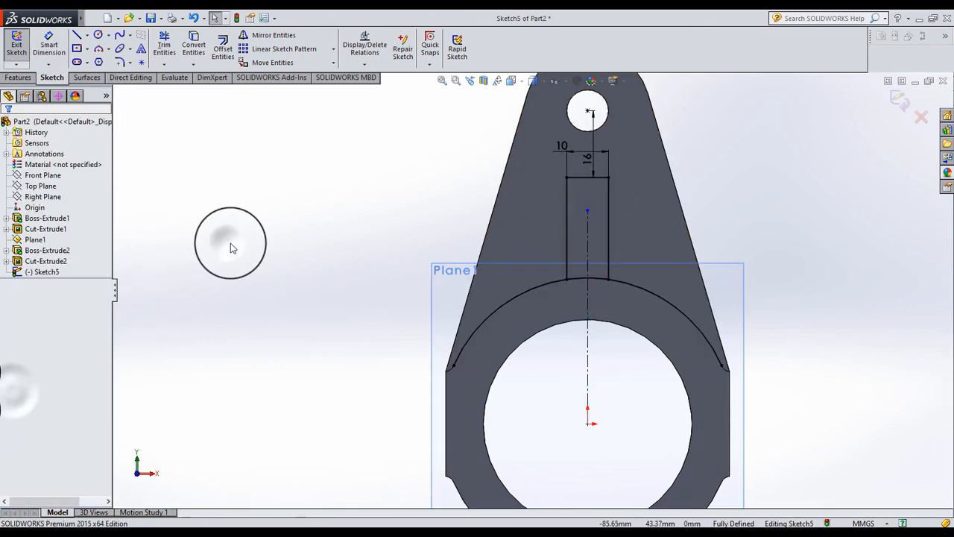
Step: Trim away the converted arc outside the profile's two vertical lines
click(165, 45)
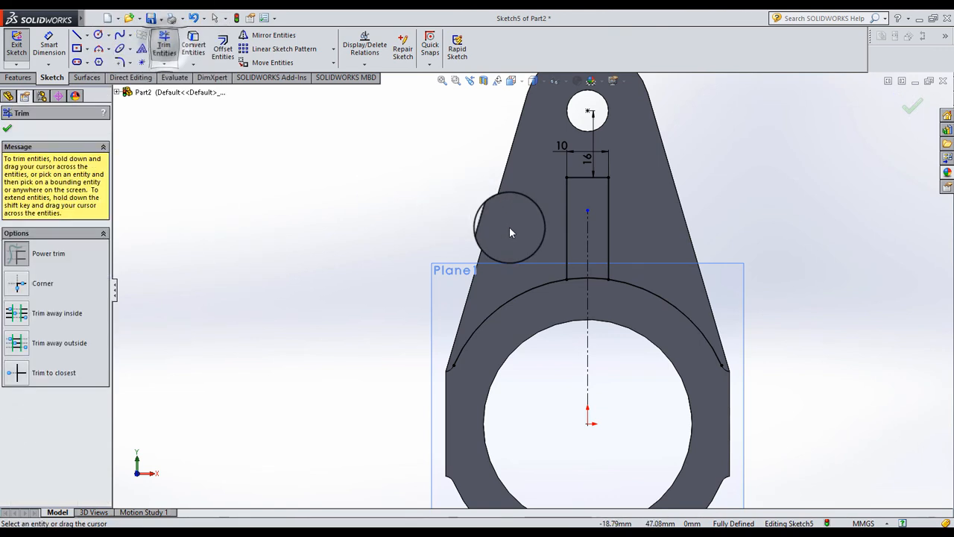
drag(510, 226, 519, 302)
drag(661, 264, 650, 299)
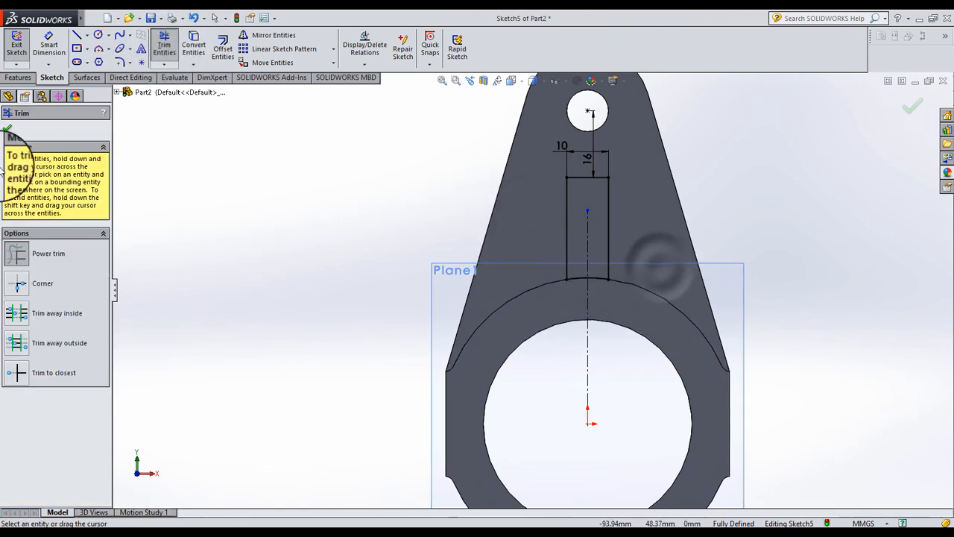
click(8, 127)
Step: Extrude the closed rib profile Up To Surface, ending at the lug's front face, with the result merged
click(18, 77)
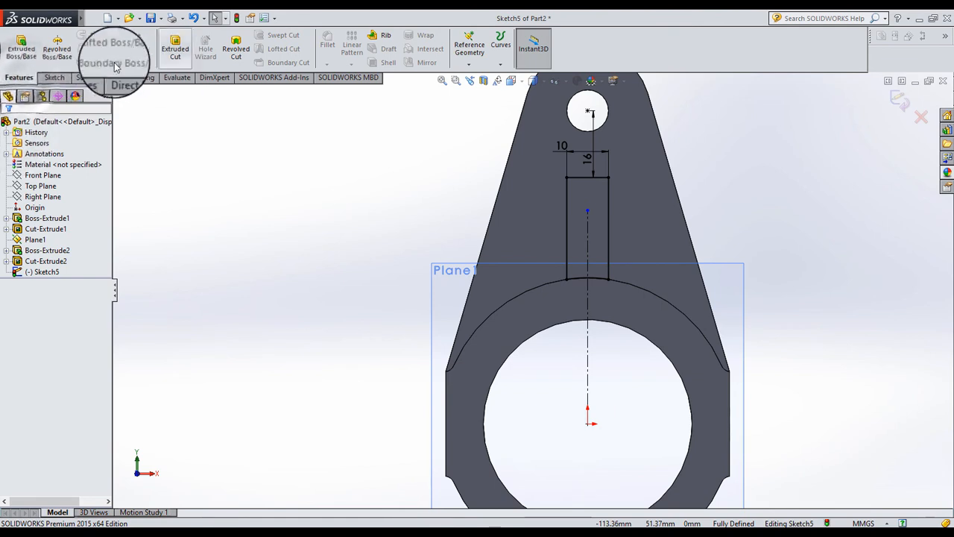
click(21, 45)
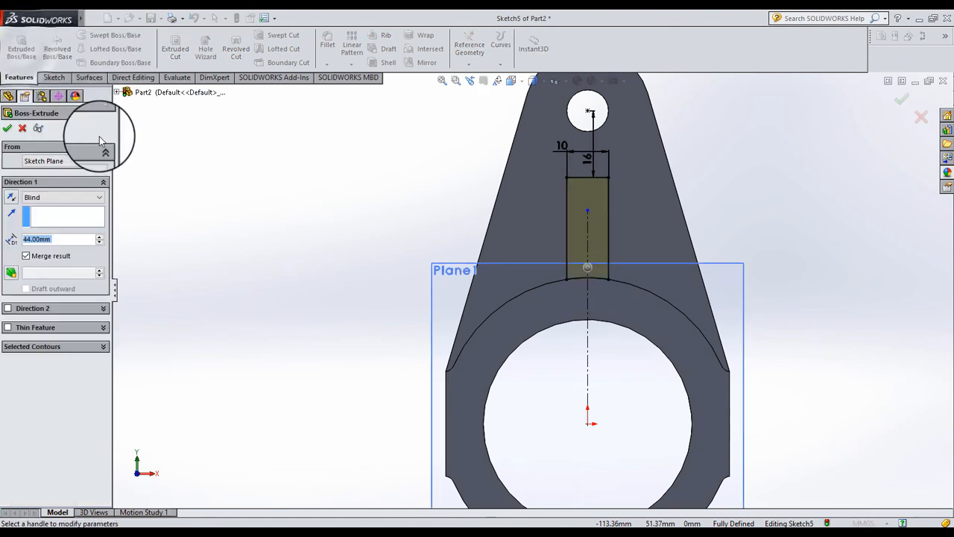
click(63, 197)
click(67, 238)
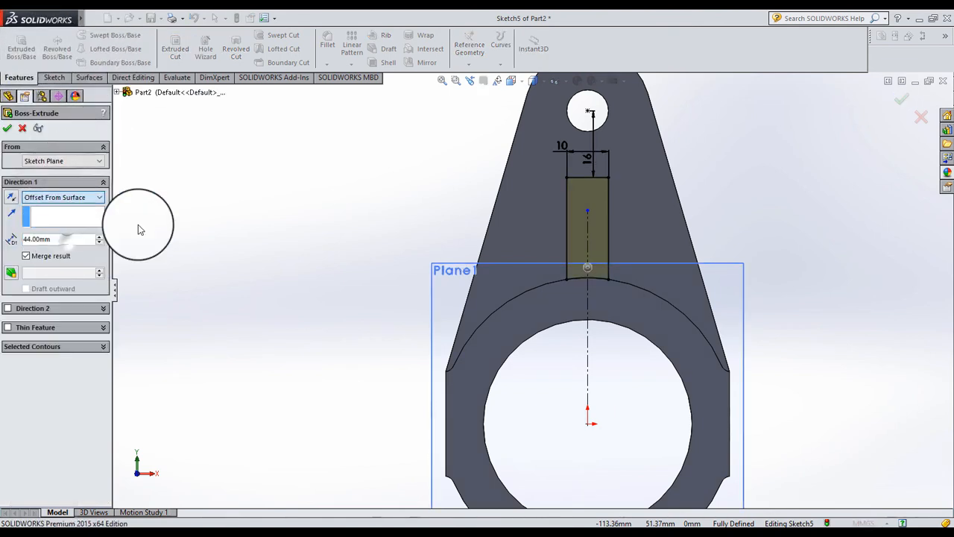
click(89, 198)
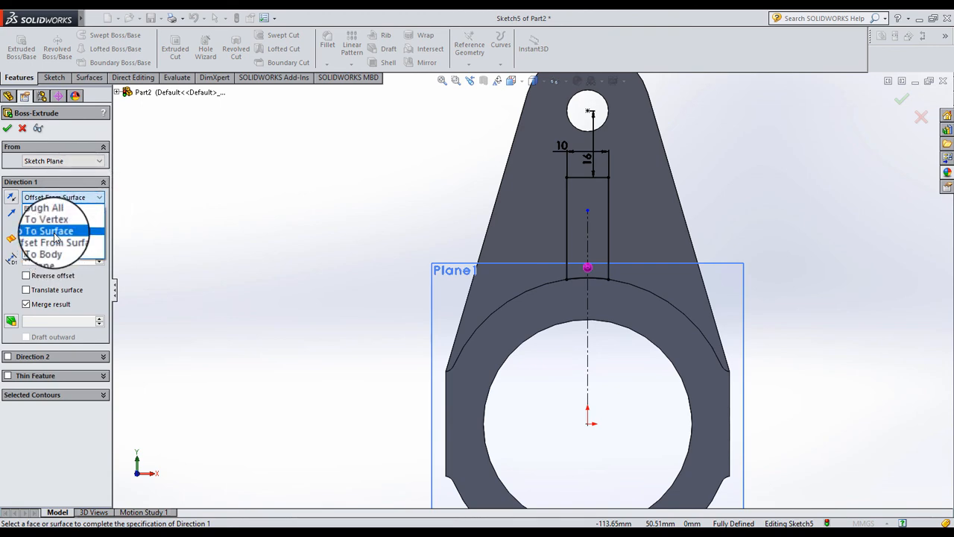
click(56, 237)
middle_drag(436, 171, 550, 263)
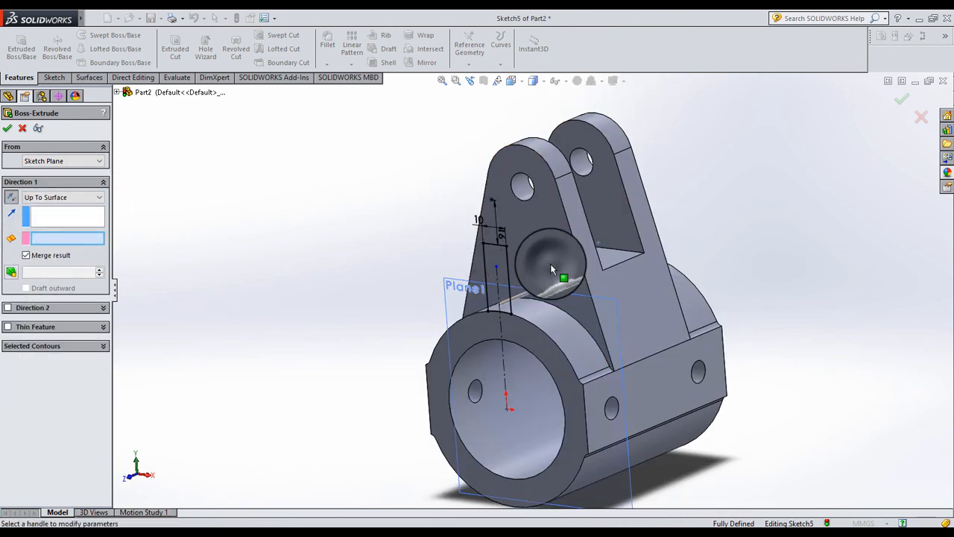
click(550, 263)
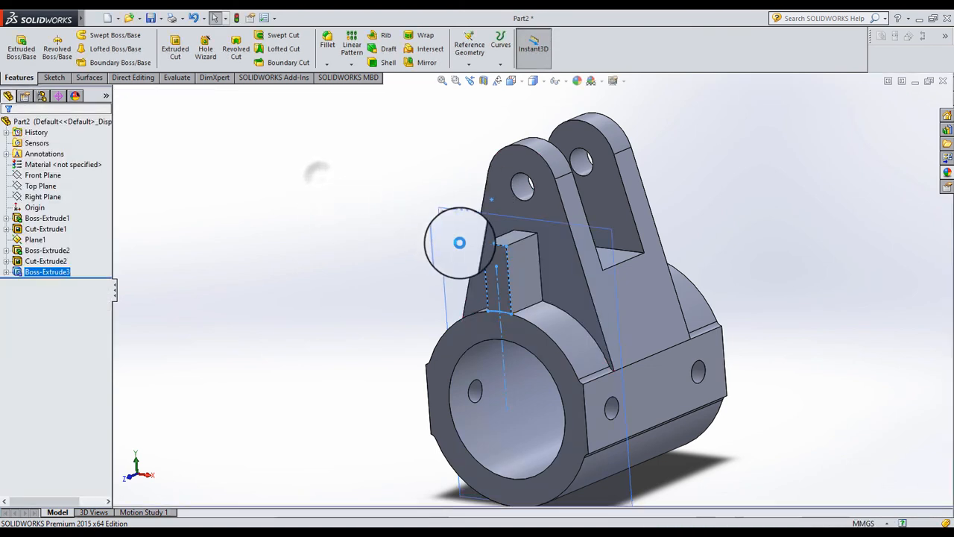
click(354, 202)
Step: Start a sketch on the side face of the extruded rib, viewed straight on
click(531, 276)
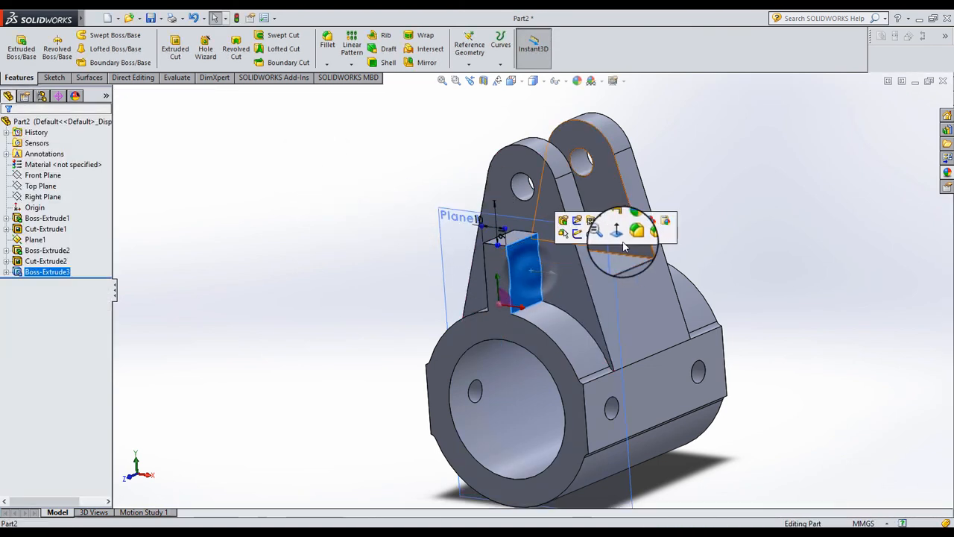
click(573, 222)
click(512, 83)
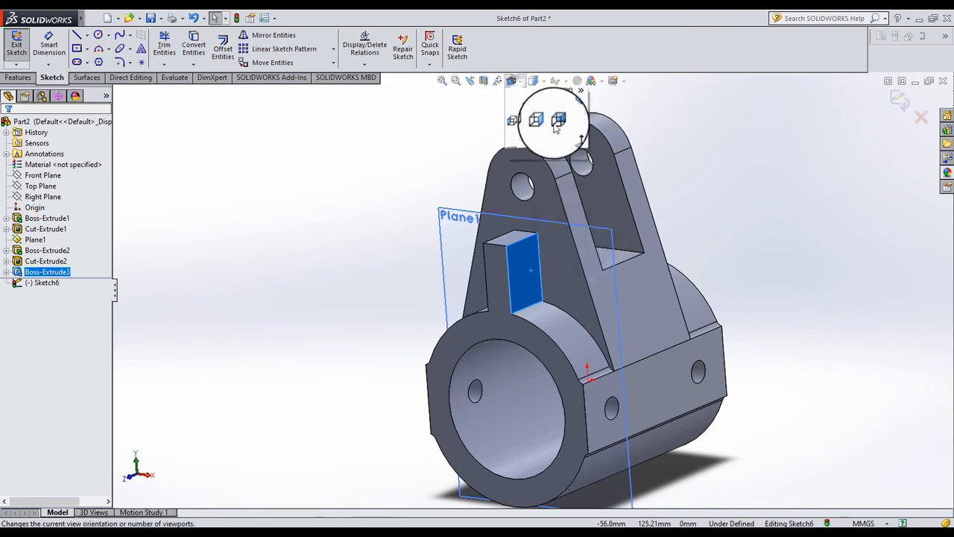
click(571, 140)
click(298, 140)
scroll(415, 202, down, 2)
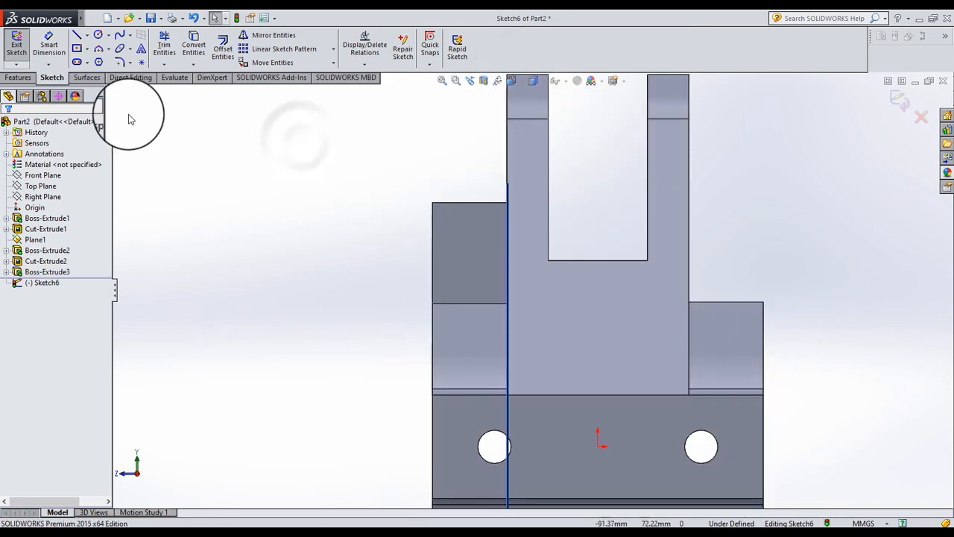
key(l)
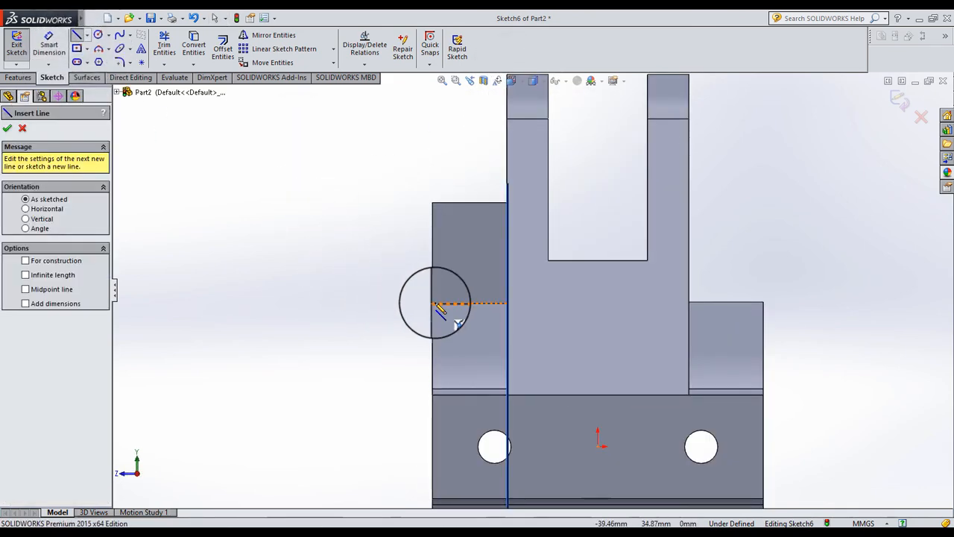
click(432, 304)
scroll(517, 202, down, 3)
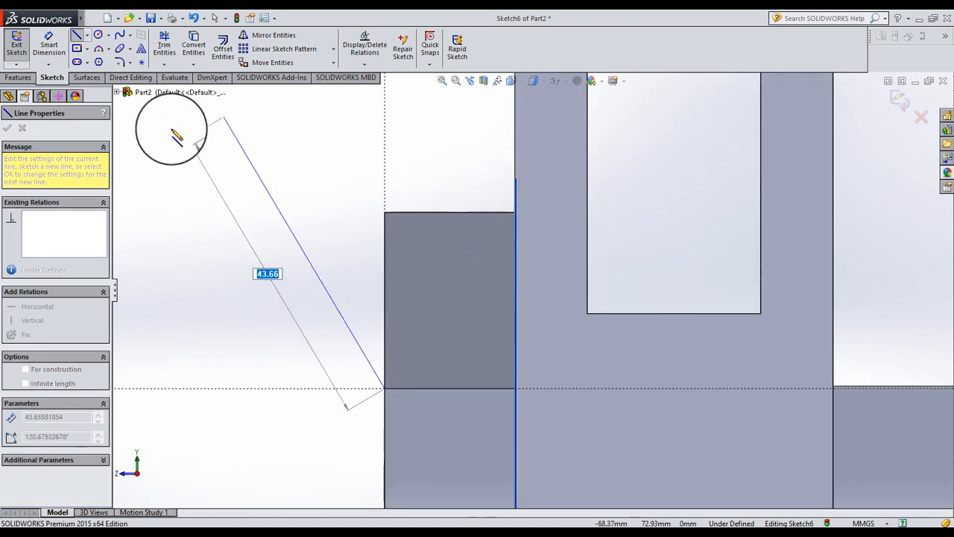
key(Escape)
key(Escape)
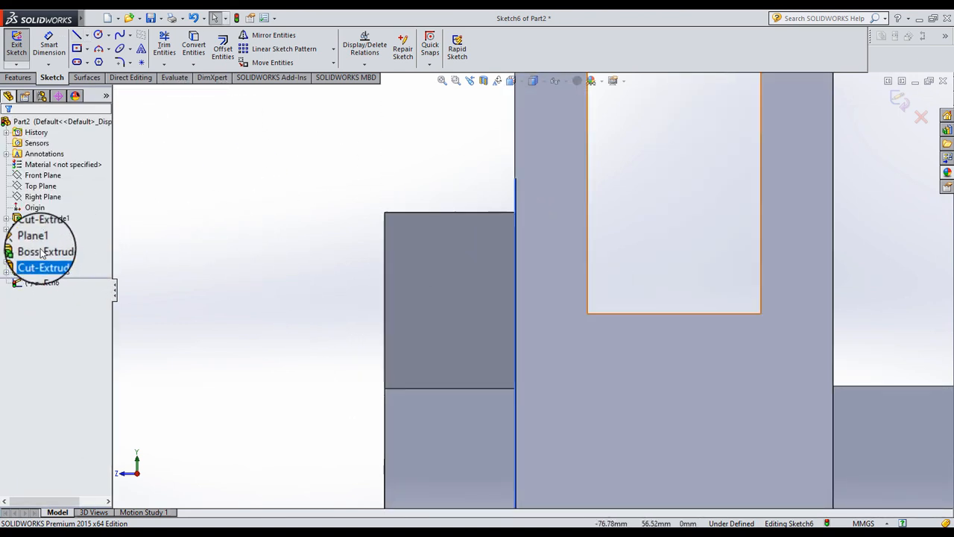
Step: Hide Plane1 and sketch a closed triangle on the rib's side joining its upper inner, lower outer and upper outer corners
right_click(35, 240)
click(61, 224)
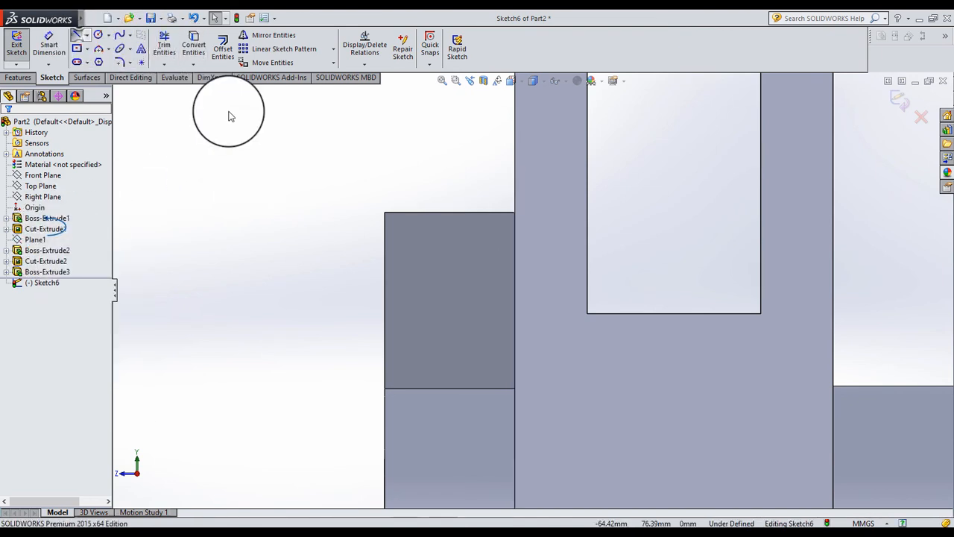
key(l)
click(515, 212)
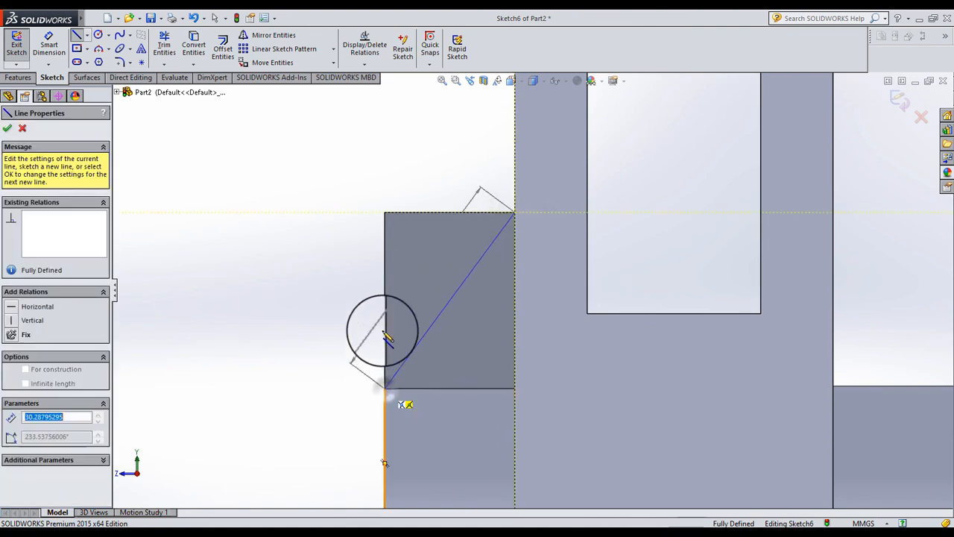
click(384, 387)
click(384, 213)
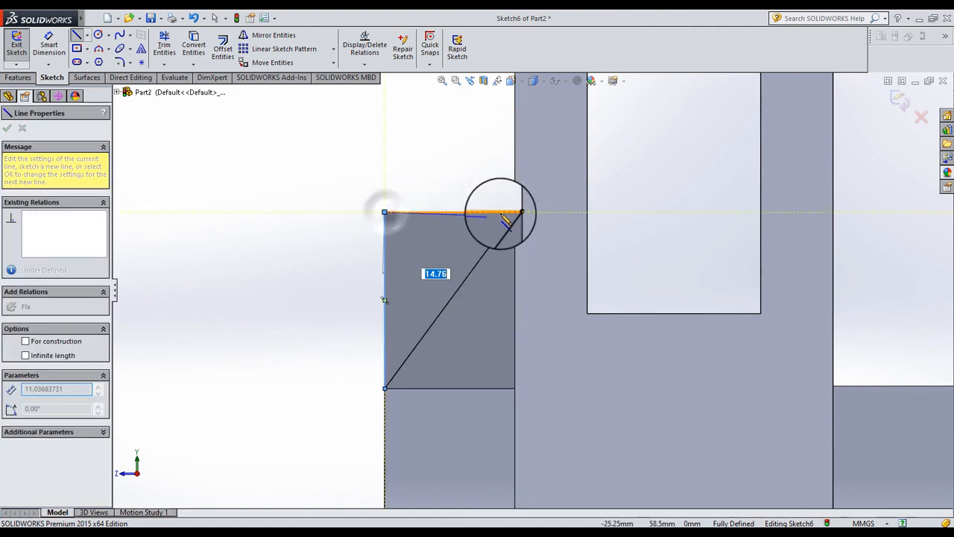
click(512, 213)
key(Escape)
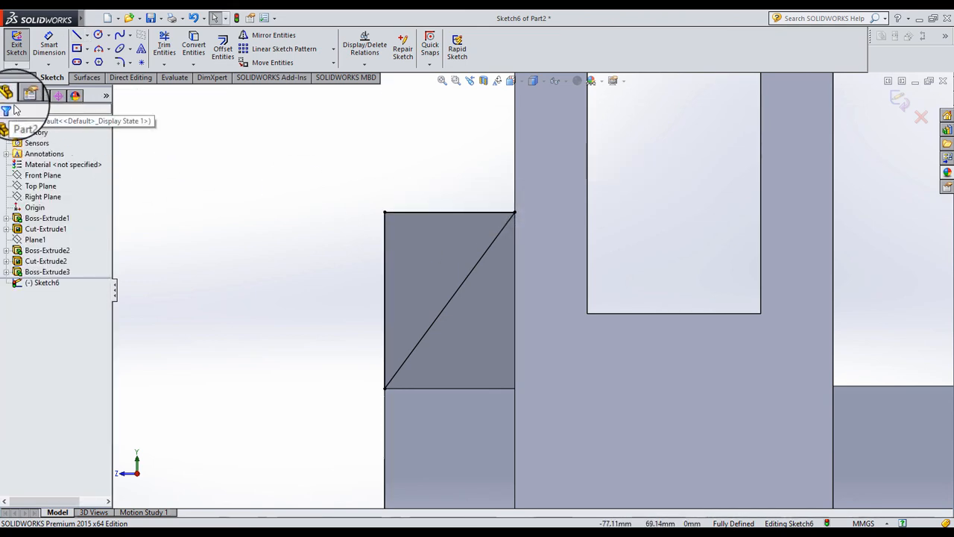
Step: Cut-extrude the triangle Blind 44 mm across the rib to give it a sloped face
click(16, 77)
scroll(408, 222, up, 2)
middle_drag(461, 242, 486, 278)
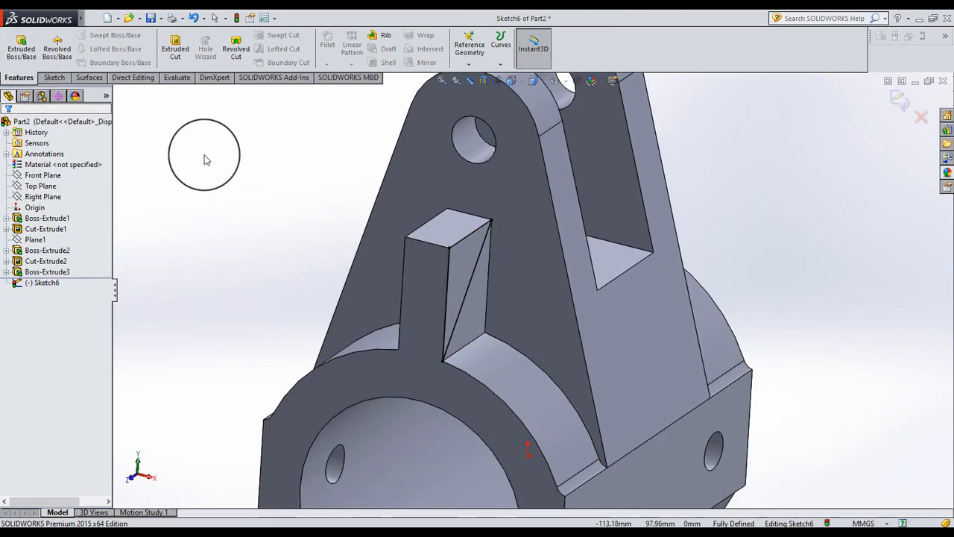
click(188, 61)
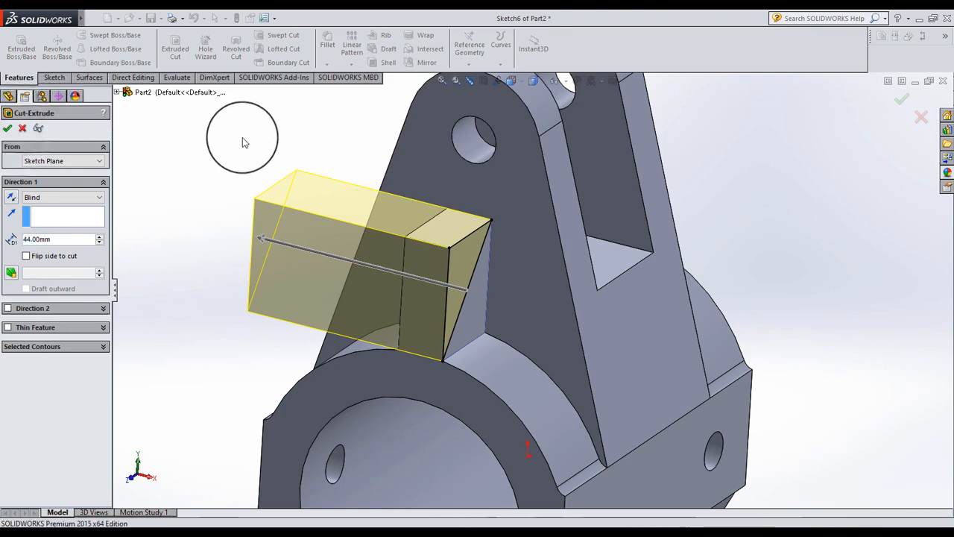
click(281, 182)
Step: Open the color appearance settings for the whole part
scroll(450, 217, up, 4)
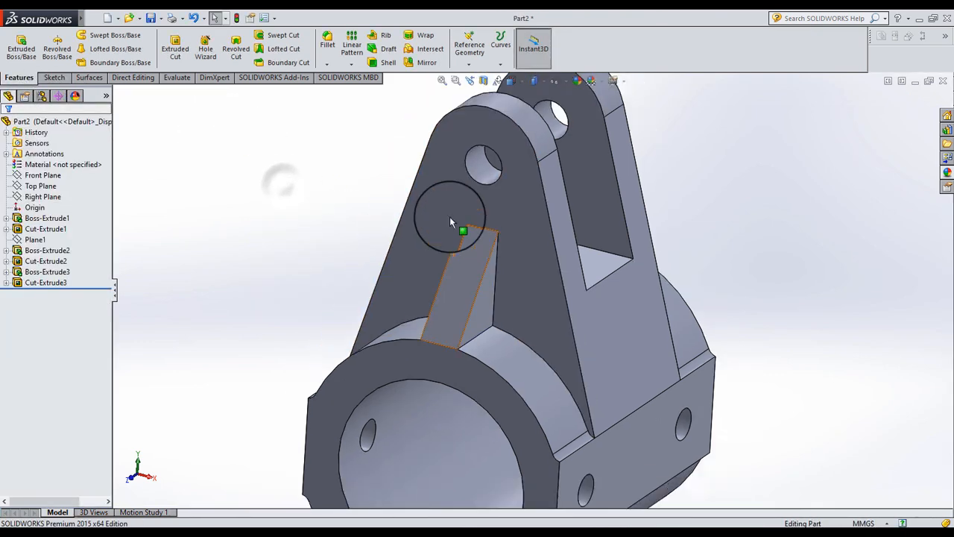
mouse_move(452, 216)
middle_down()
mouse_move(473, 201)
mouse_move(433, 212)
middle_up()
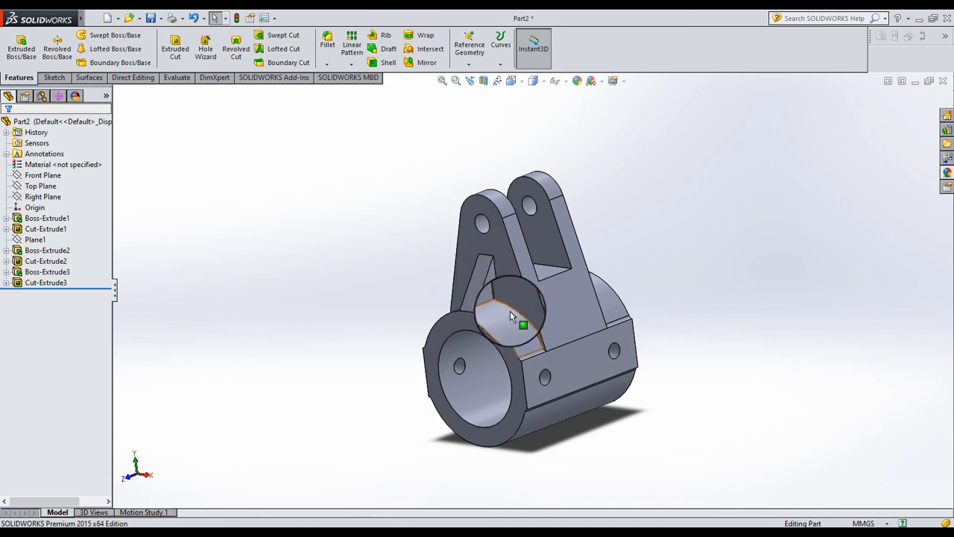
scroll(512, 311, down, 2)
middle_drag(512, 311, 537, 316)
scroll(495, 329, up, 3)
scroll(568, 296, down, 1)
click(563, 316)
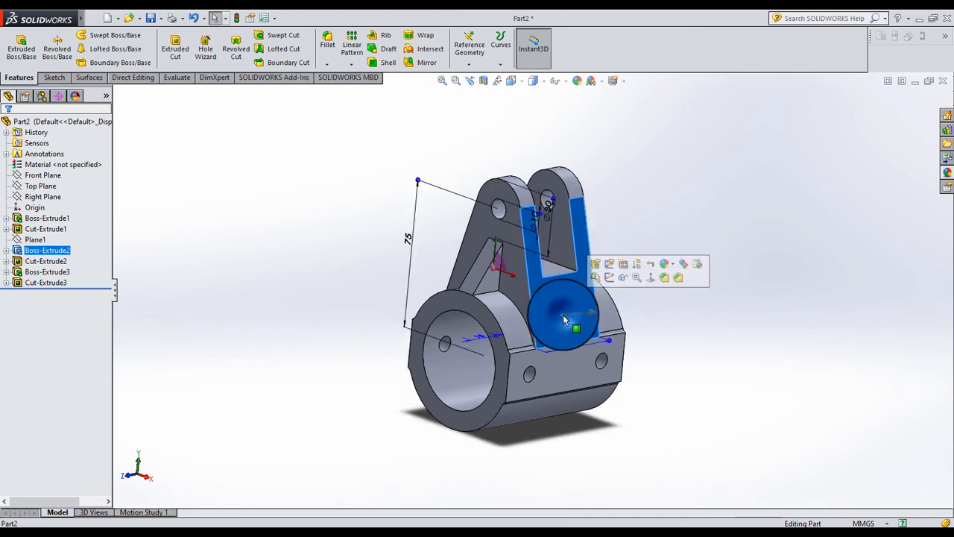
click(672, 265)
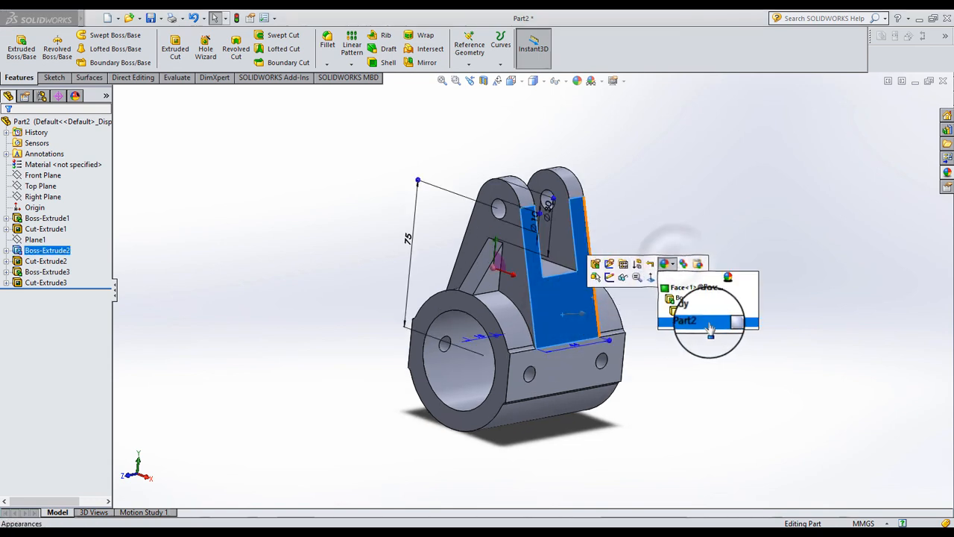
click(697, 320)
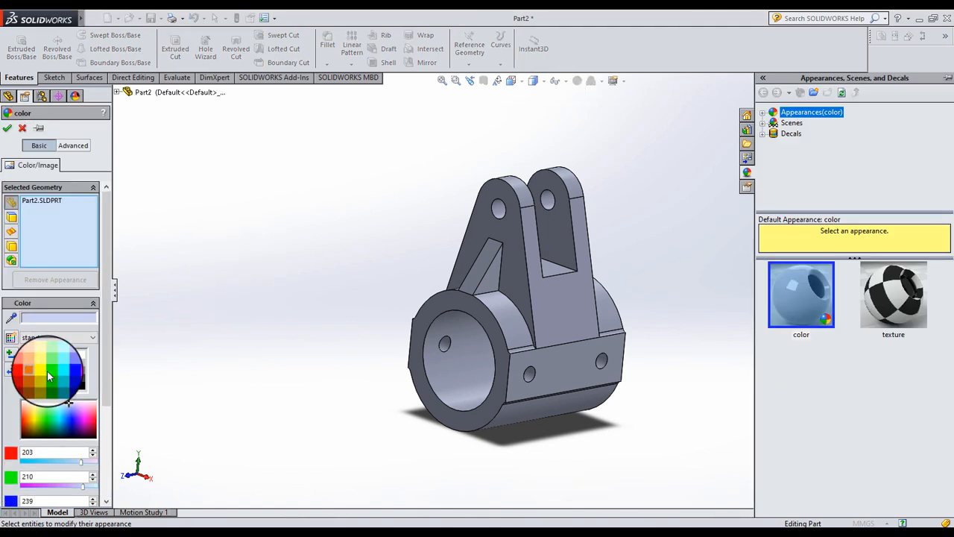
Step: Try yellow, cyan, teal, blue, light blue and dark gray as the part's color
click(41, 371)
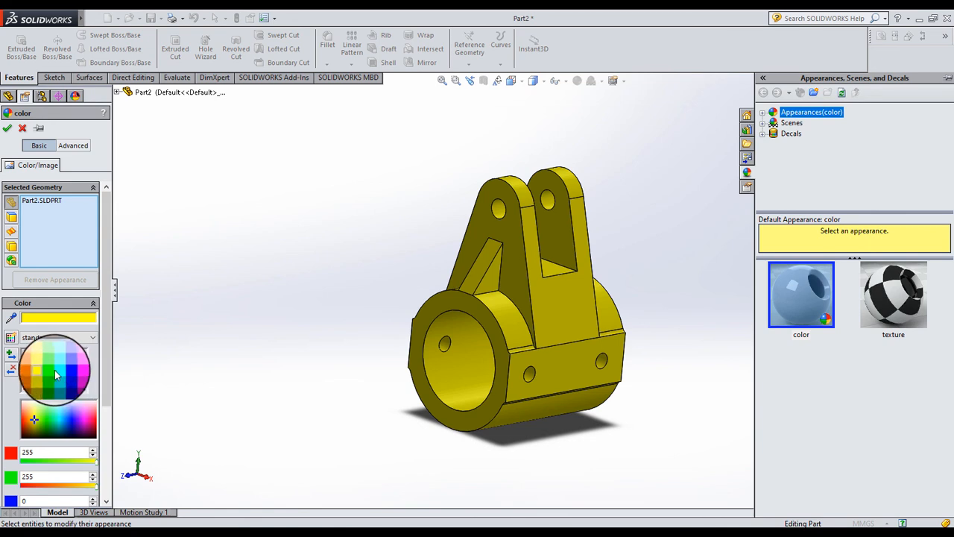
click(55, 374)
click(58, 380)
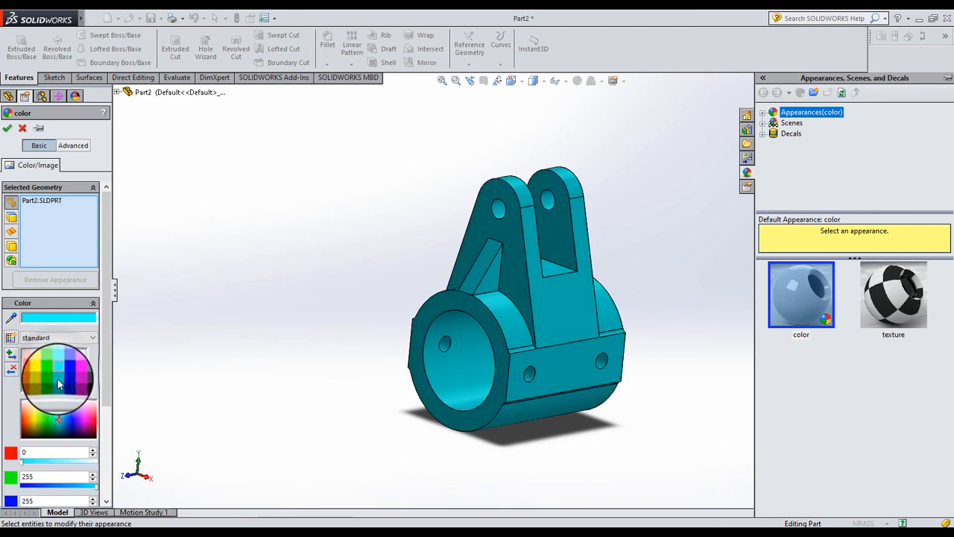
click(59, 387)
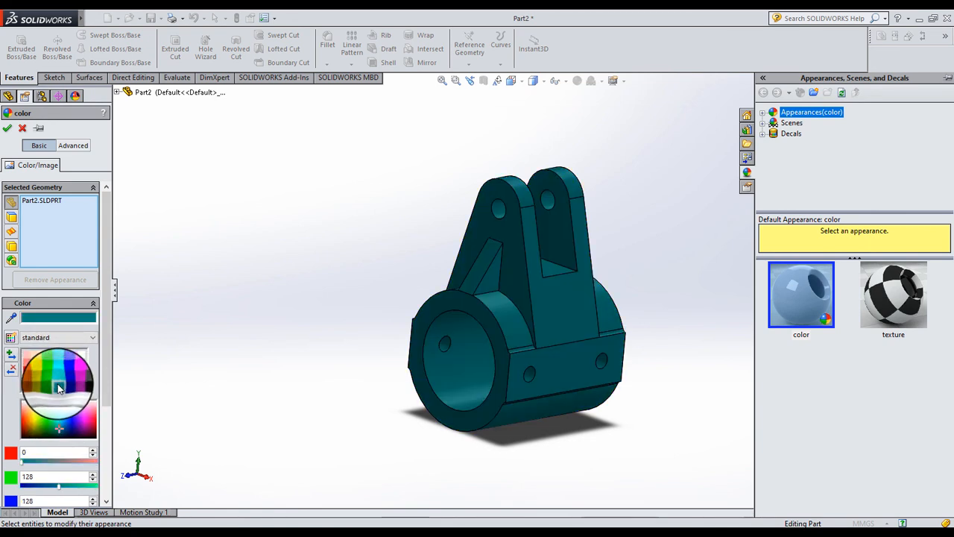
click(66, 386)
click(65, 377)
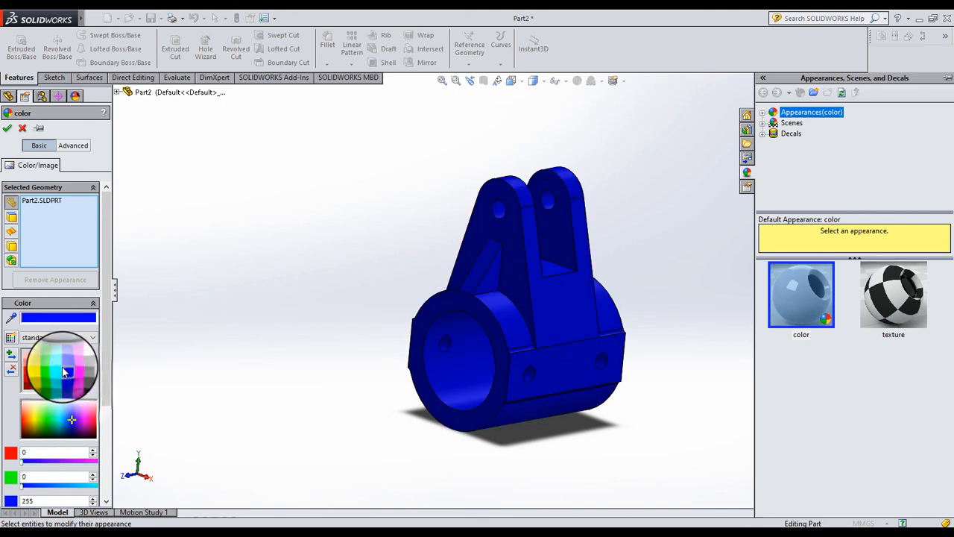
click(64, 371)
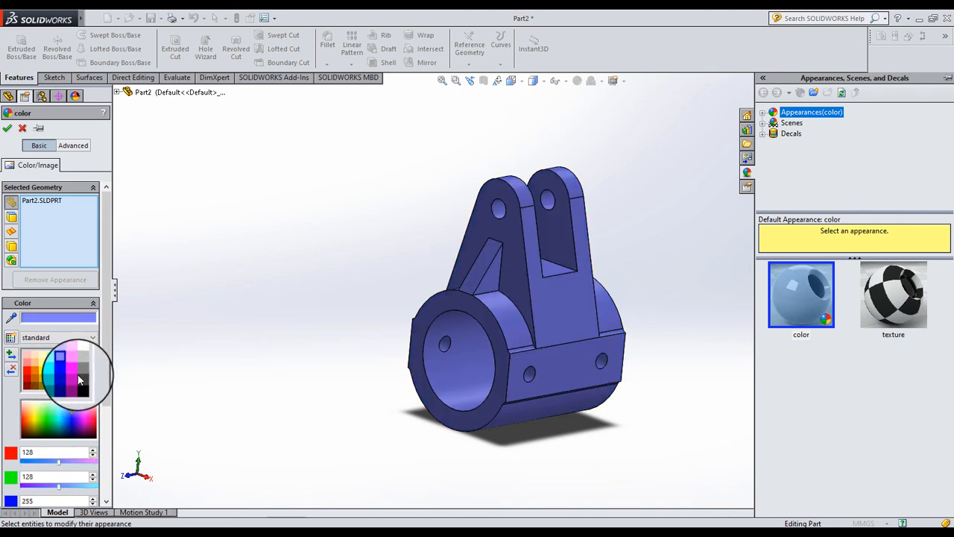
click(83, 385)
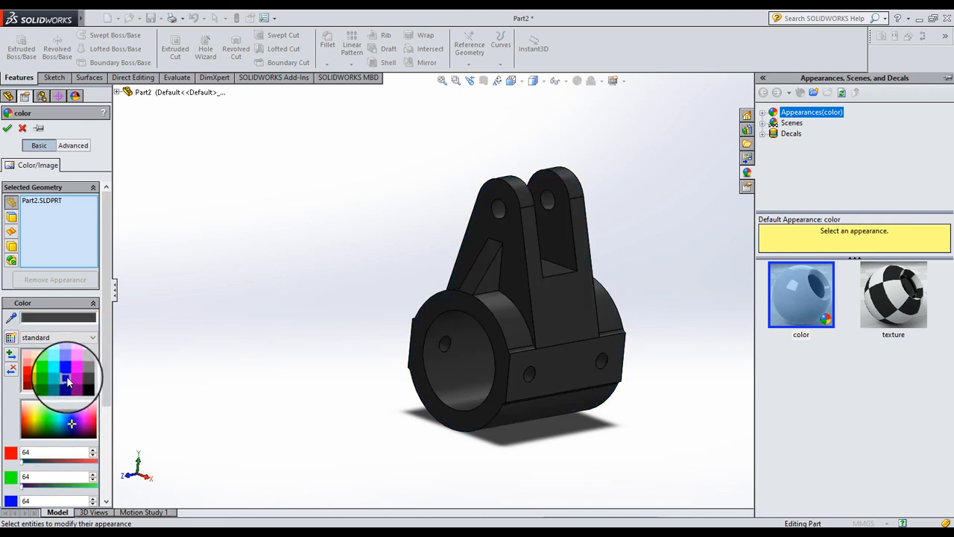
click(66, 377)
Step: Apply magenta (255, 0, 255) as the color of the whole part
click(75, 372)
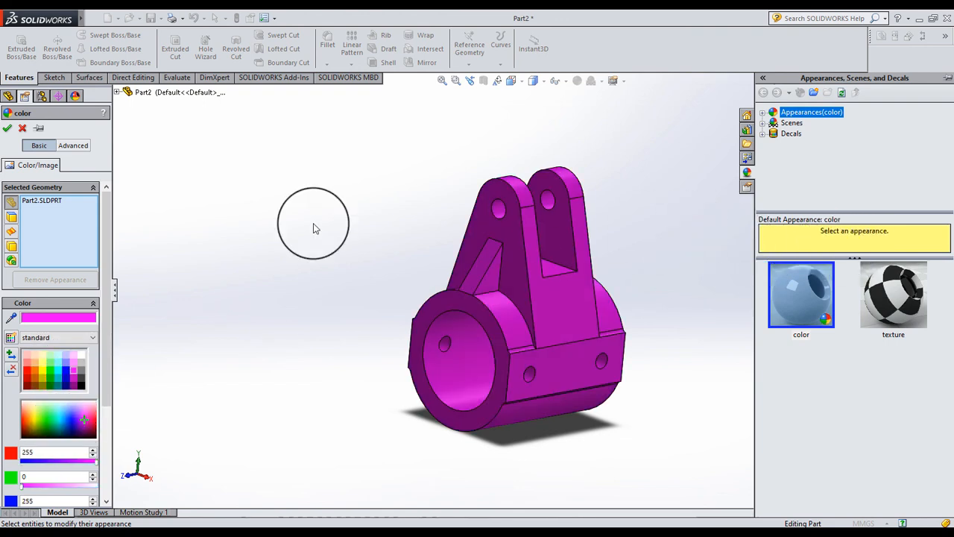
click(9, 131)
Step: Examine the finished part's slotted lug, sloped rib and hollow body from different angles and distances
middle_drag(566, 224, 512, 277)
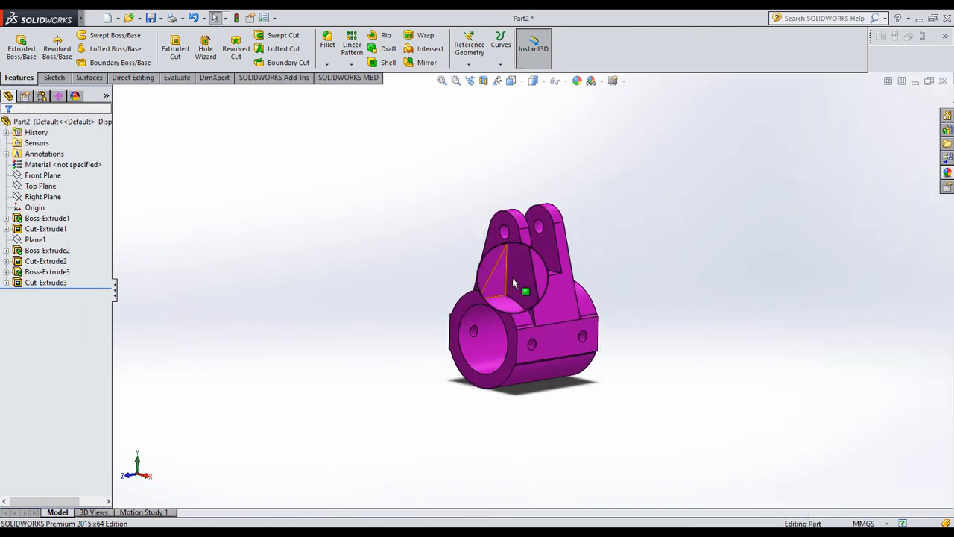
scroll(512, 278, down, 5)
scroll(540, 326, up, 3)
scroll(537, 336, down, 1)
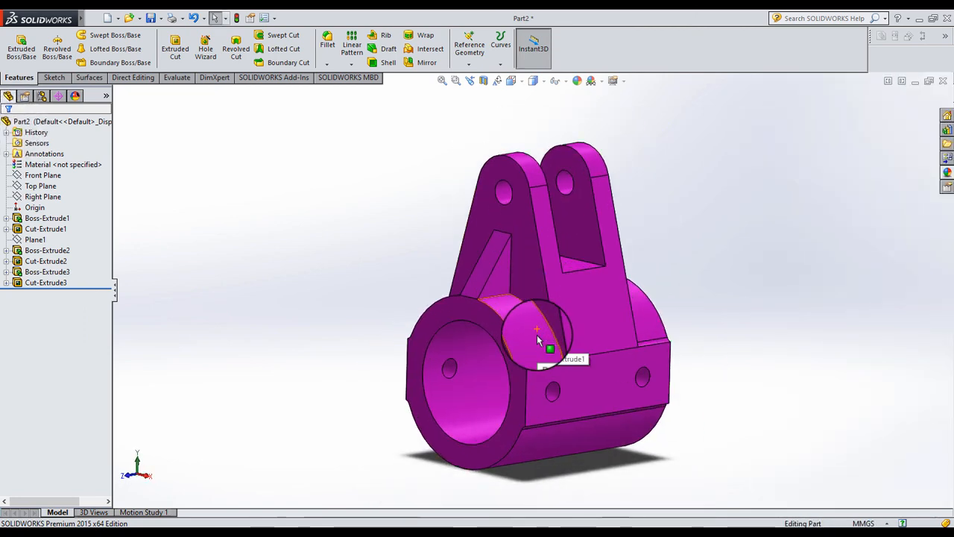
middle_drag(537, 337, 545, 351)
scroll(542, 350, down, 1)
scroll(507, 370, up, 1)
middle_click(506, 369)
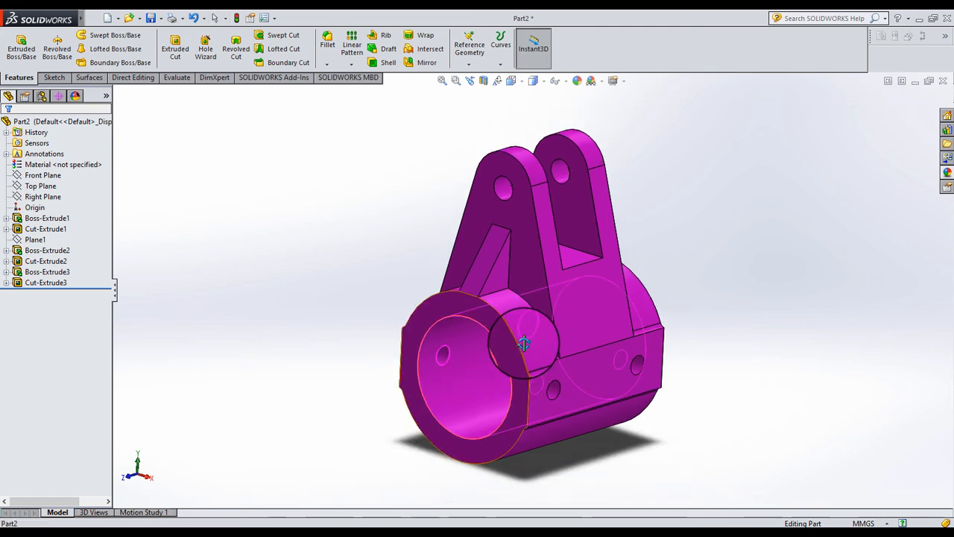
scroll(523, 342, down, 1)
scroll(668, 230, up, 1)
middle_drag(668, 230, 745, 193)
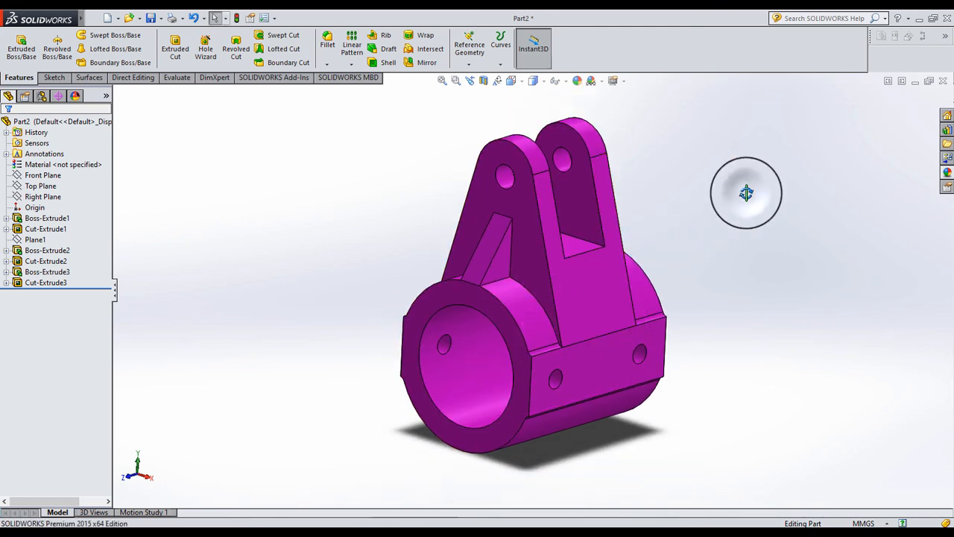